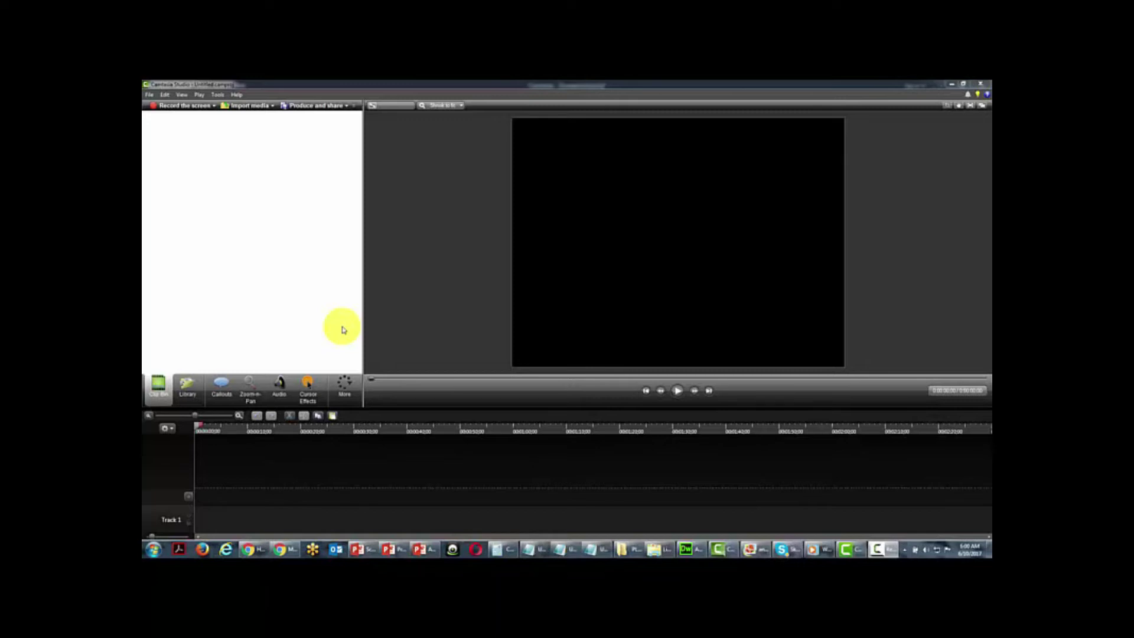
Start a batch production of the two listed camproj projects, using the mp3 production preset for all of them.
left_click(218, 95)
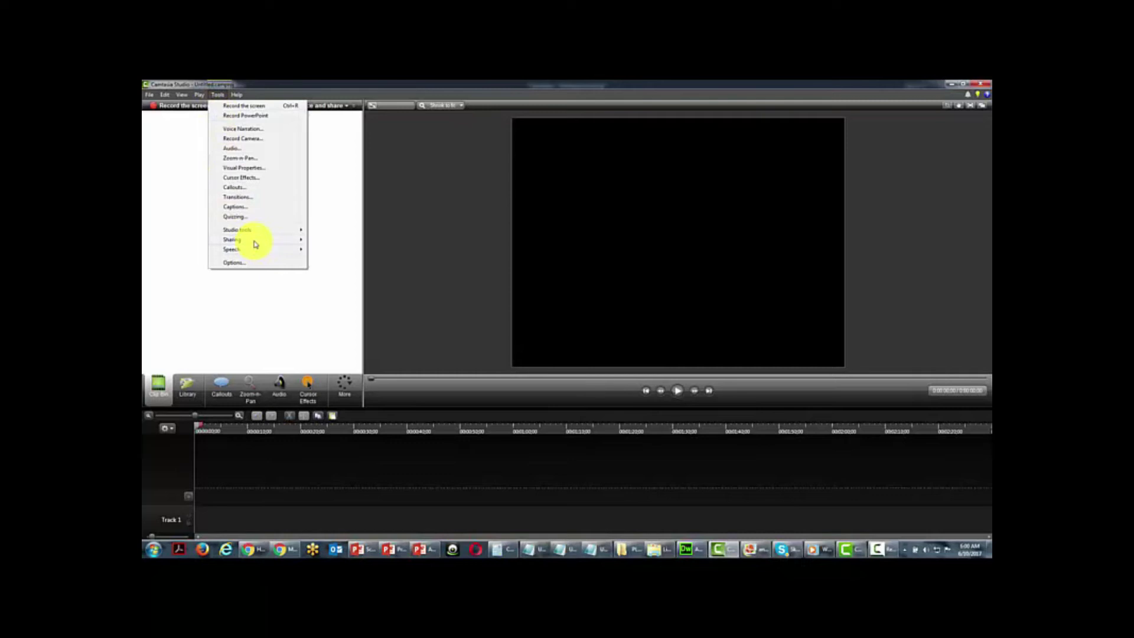
mouse_move(255, 244)
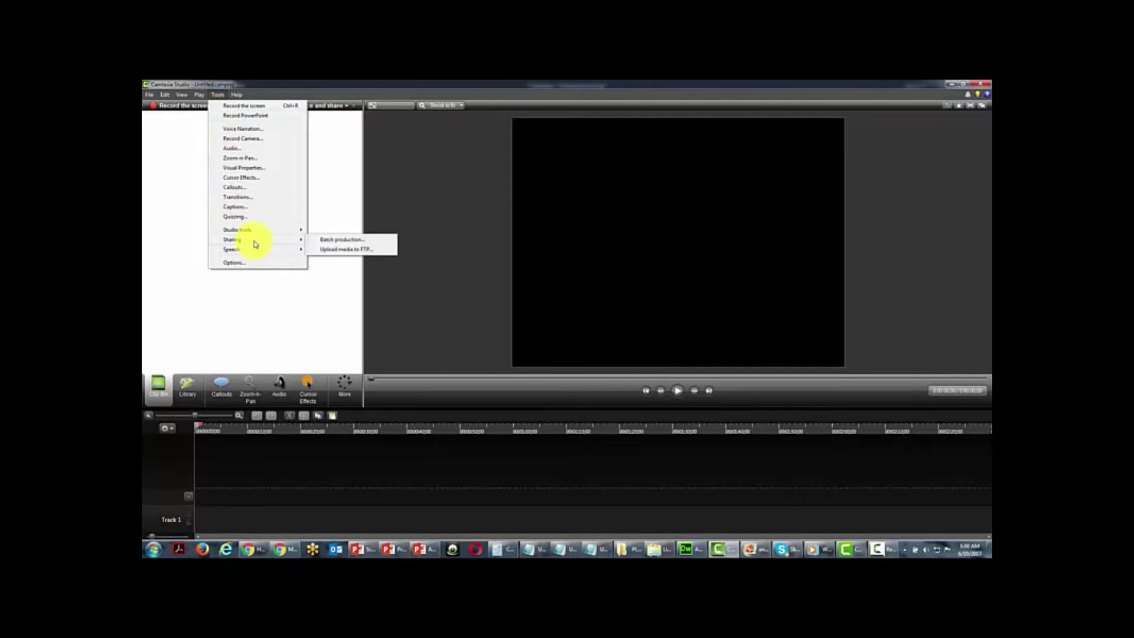
left_click(325, 242)
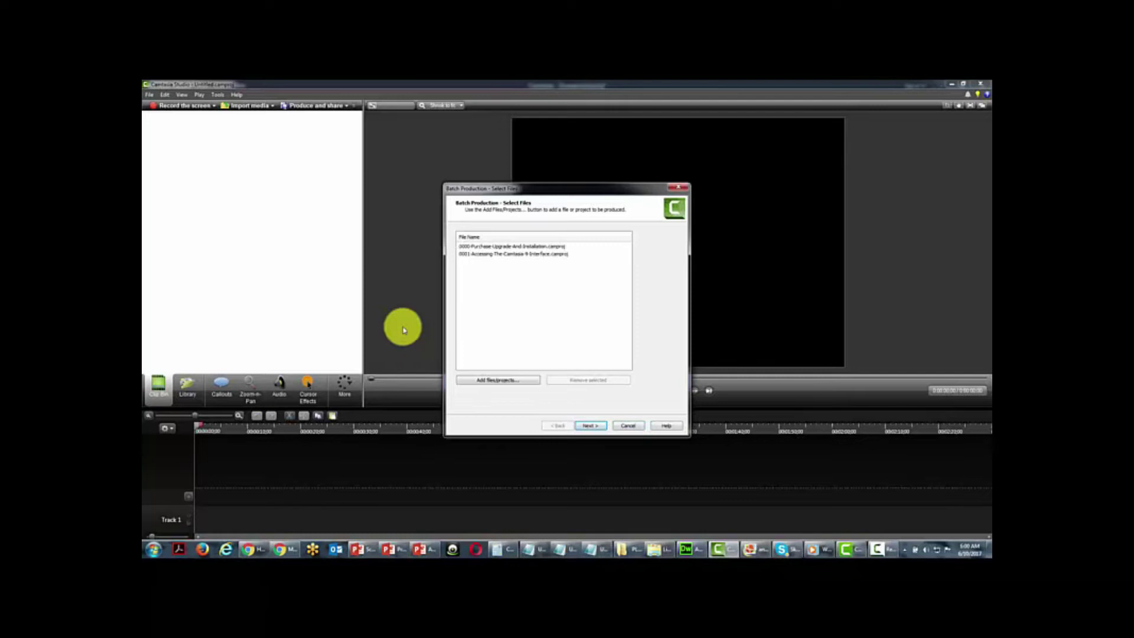
left_click(591, 424)
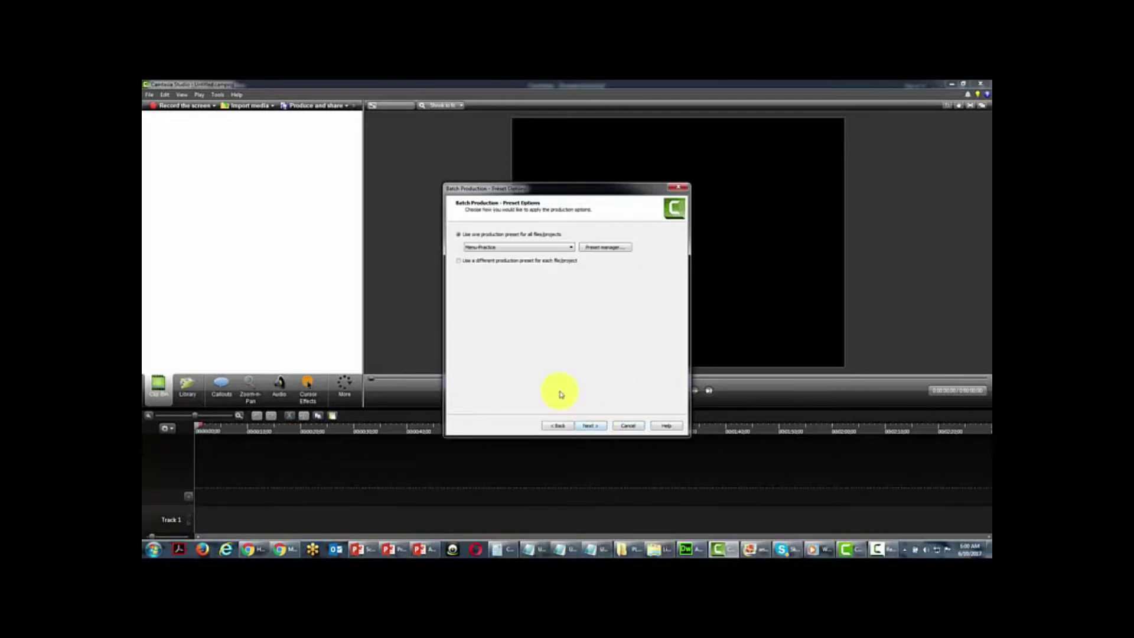
left_click(563, 248)
left_click(544, 261)
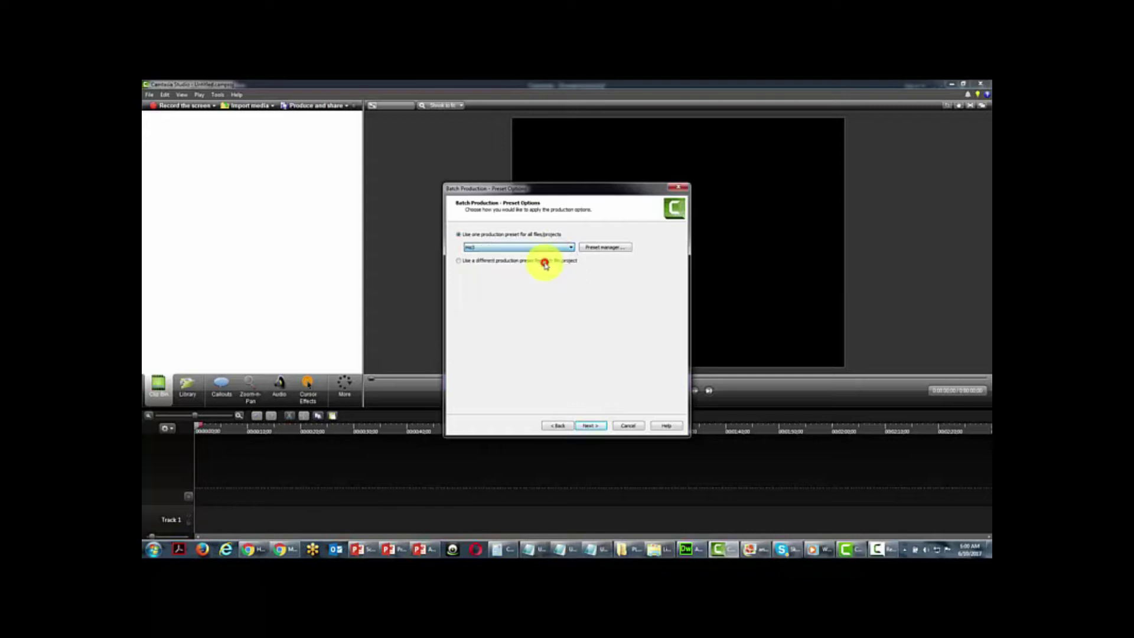
left_click(584, 425)
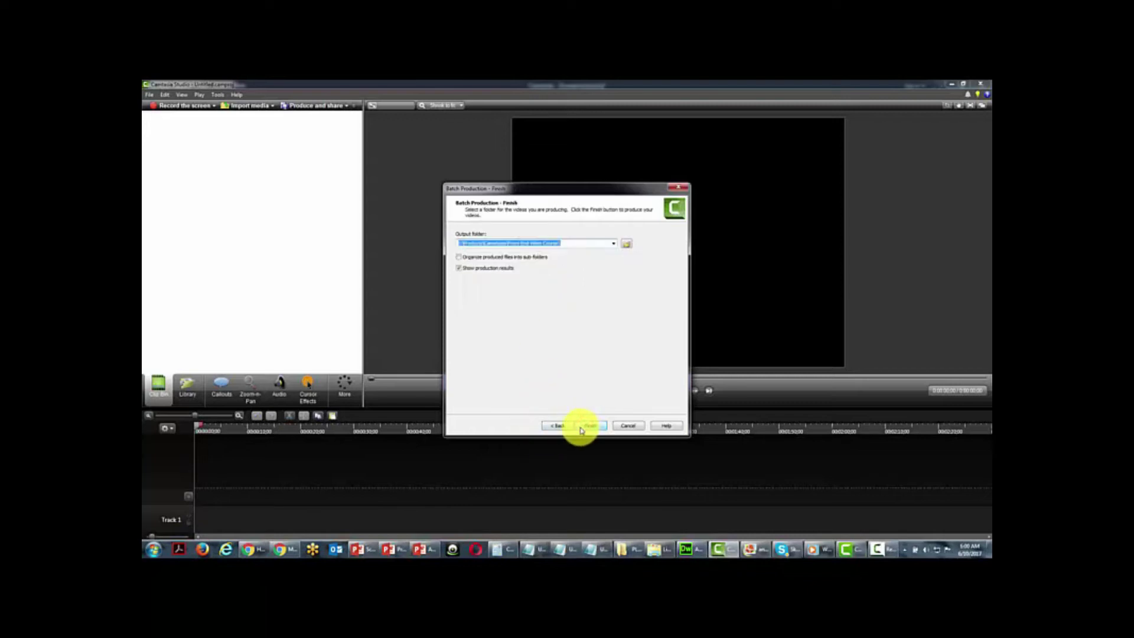
left_click(585, 428)
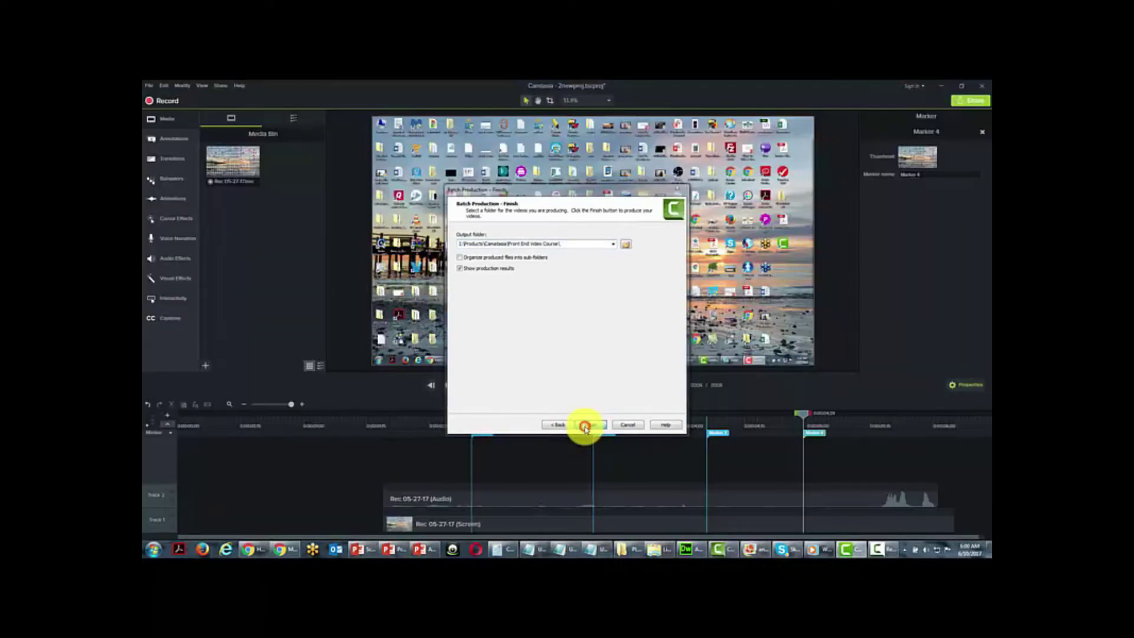
left_click(585, 426)
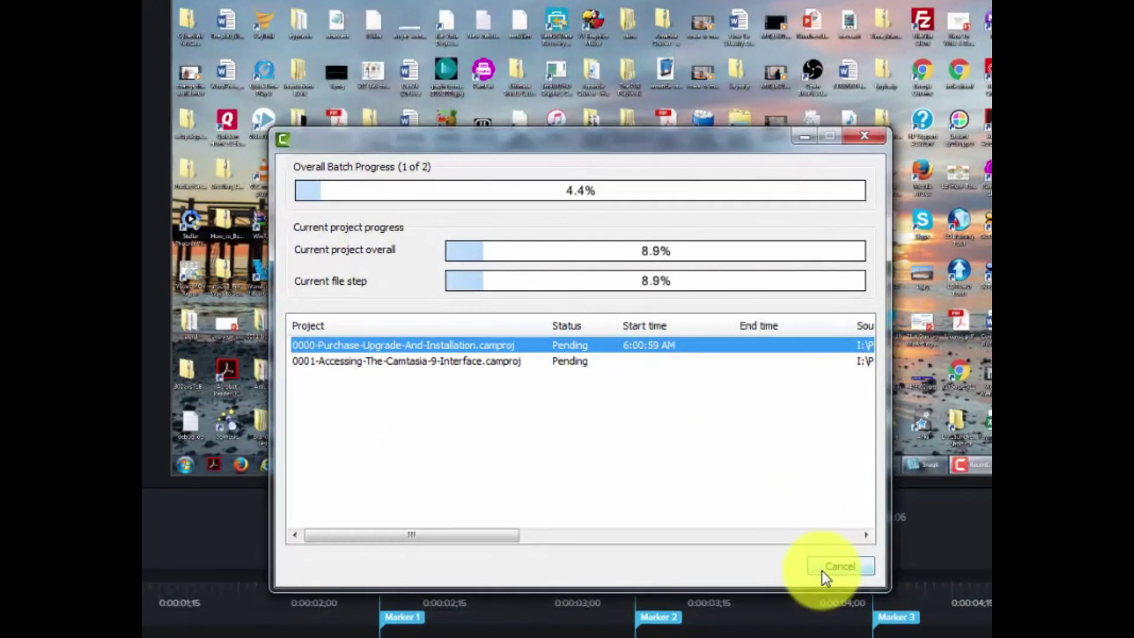
Cancel the running batch production and save the video rendered up to that point.
left_click(833, 566)
left_click(570, 410)
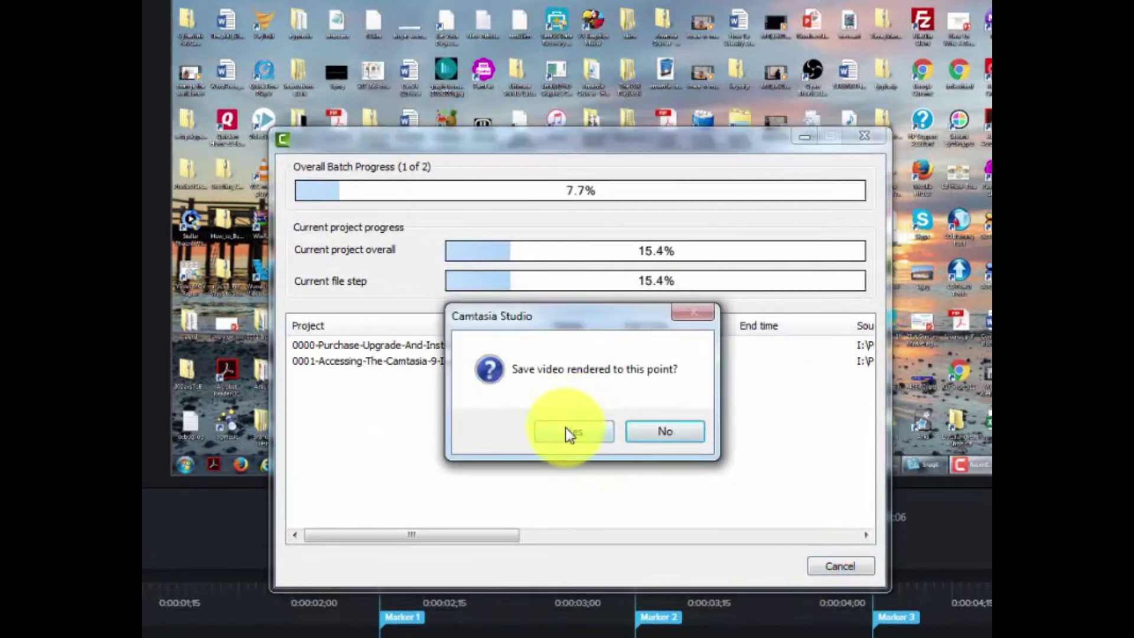
left_click(564, 427)
left_click(720, 517)
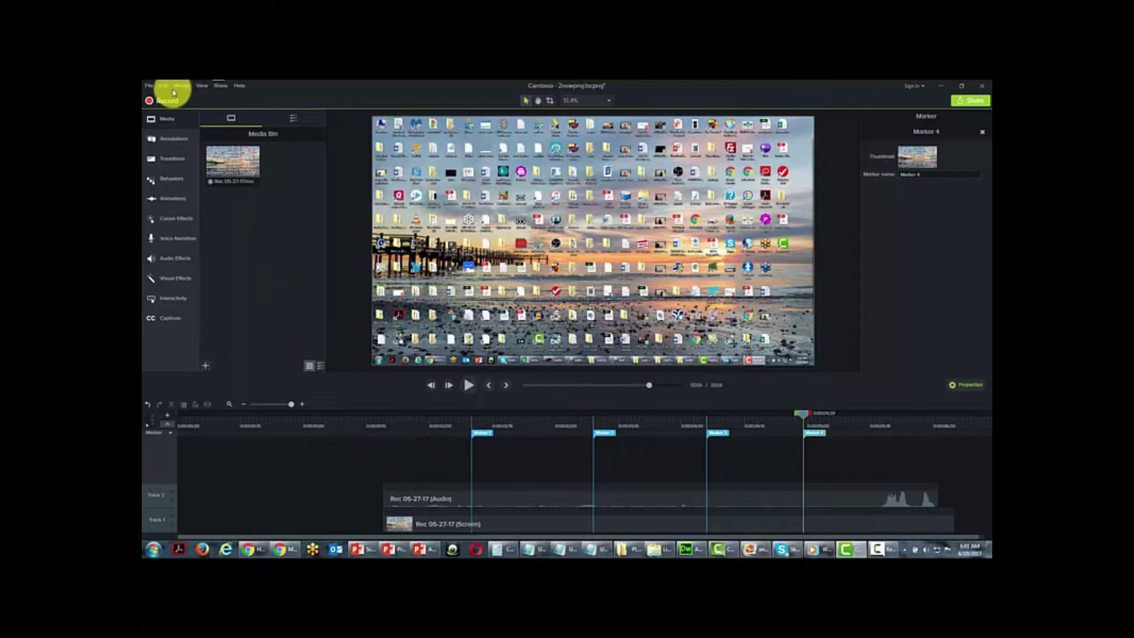
left_click(149, 86)
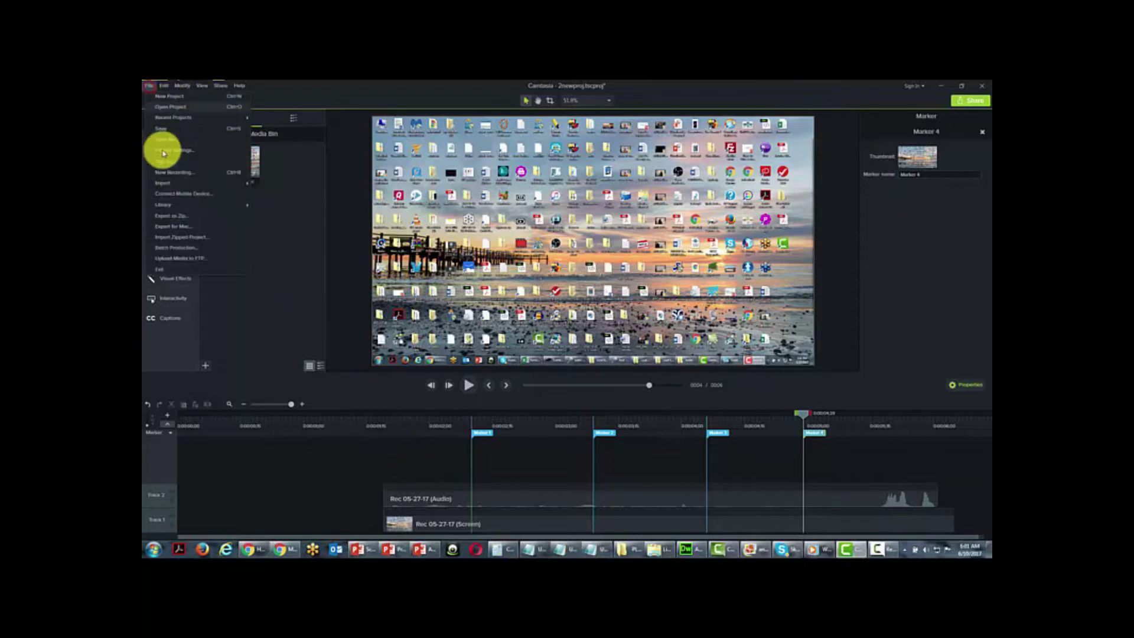
left_click(185, 248)
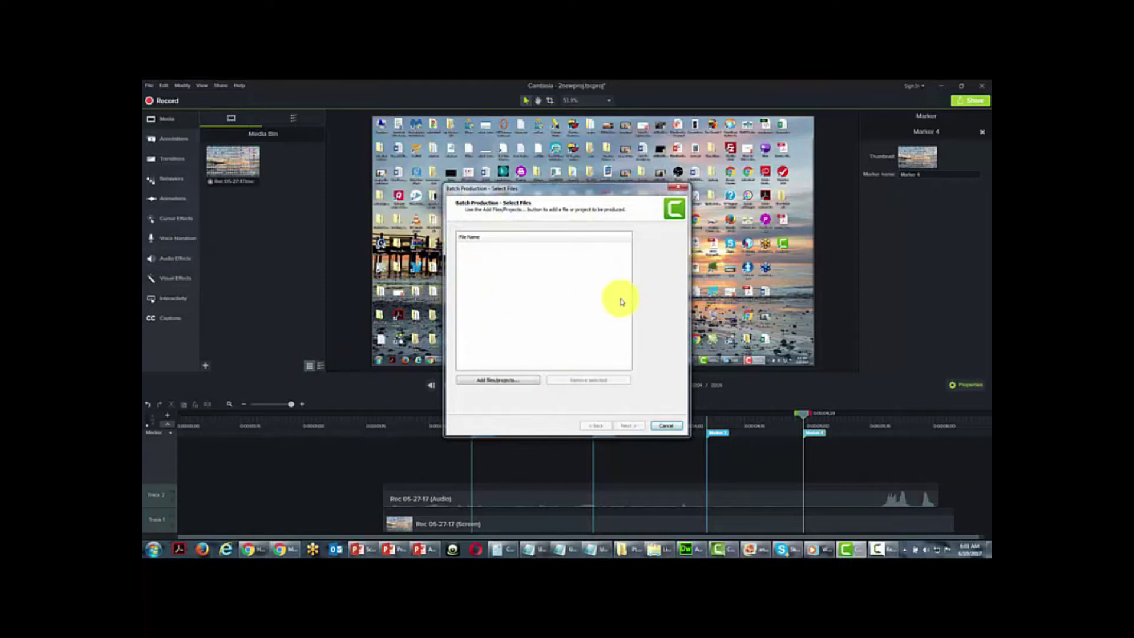
left_click(678, 187)
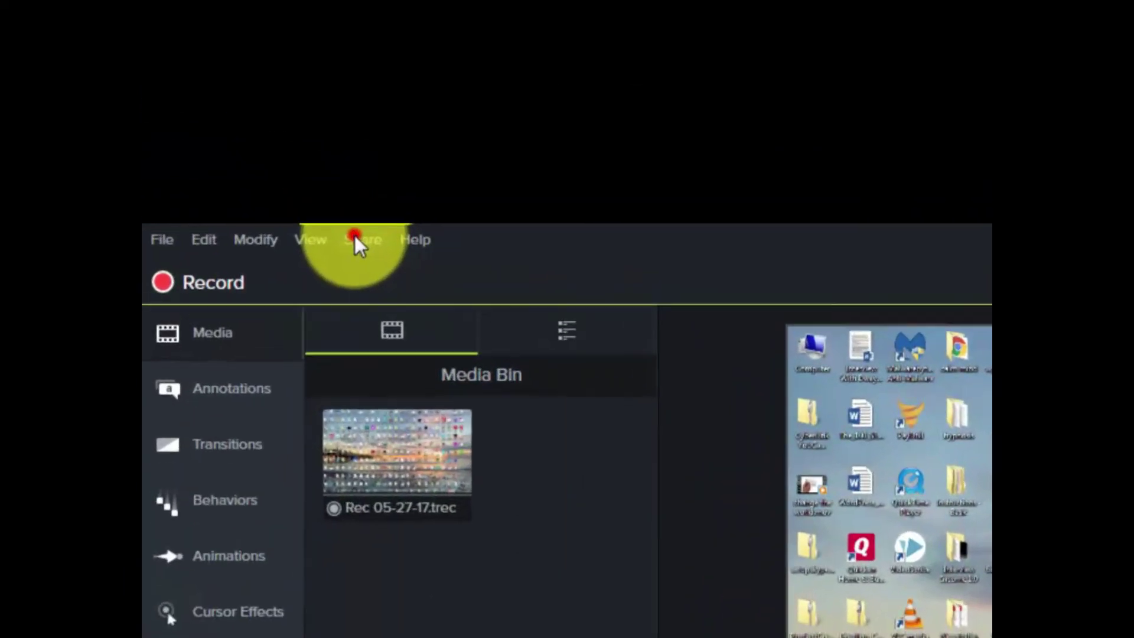
Open the audio-only export of the project, check the available Wave and M4A file types, and close it without saving.
left_click(261, 132)
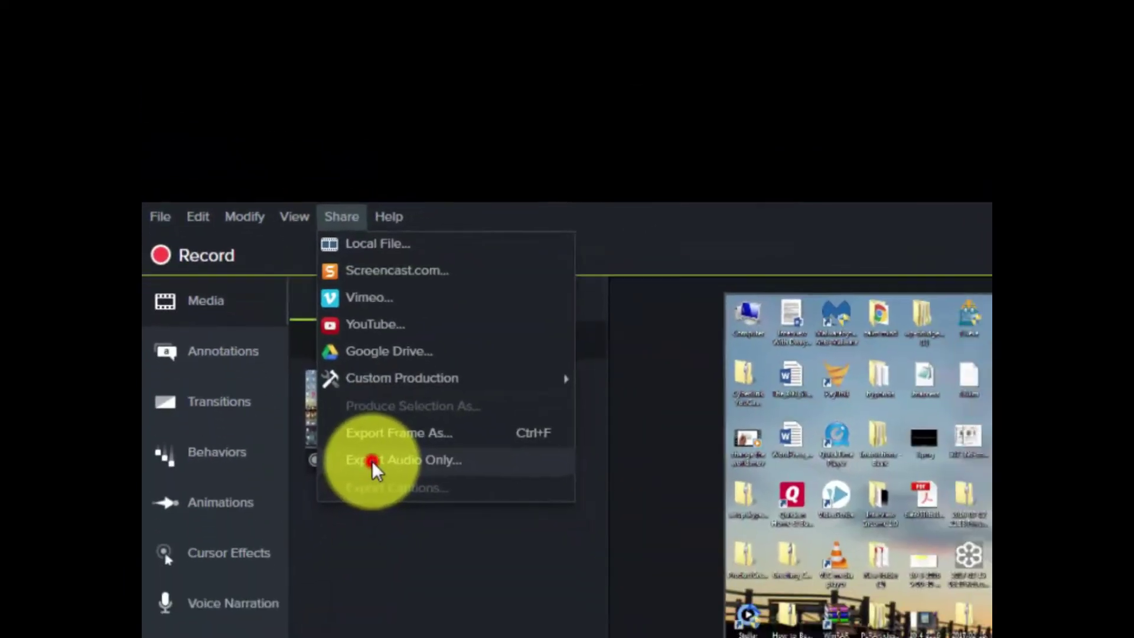
left_click(448, 614)
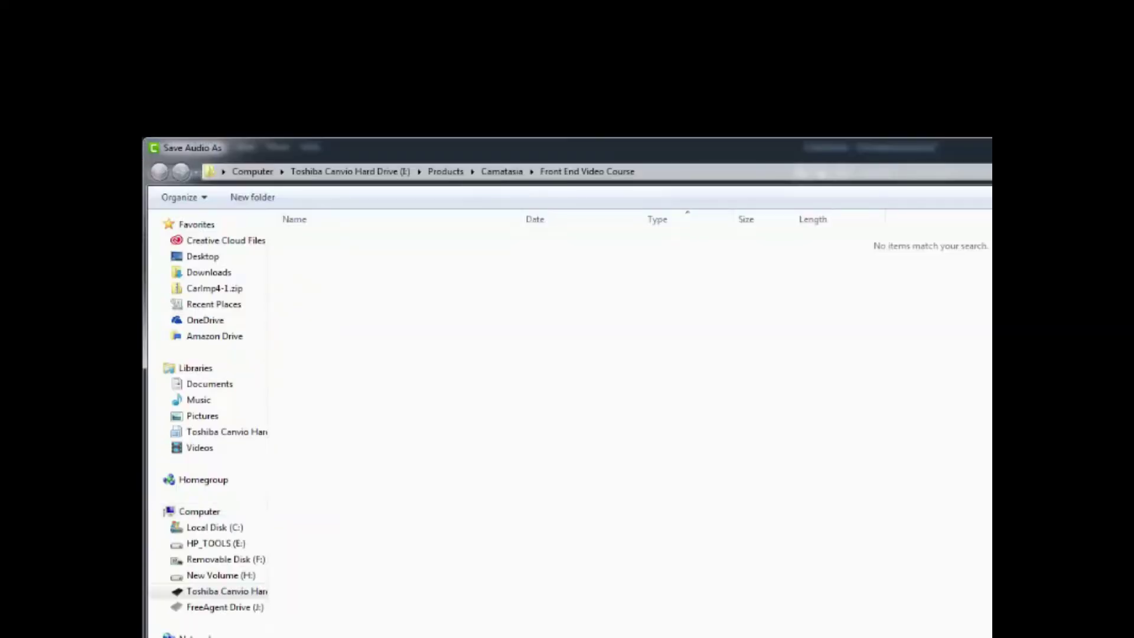
left_click(716, 542)
left_click(726, 514)
left_click(727, 514)
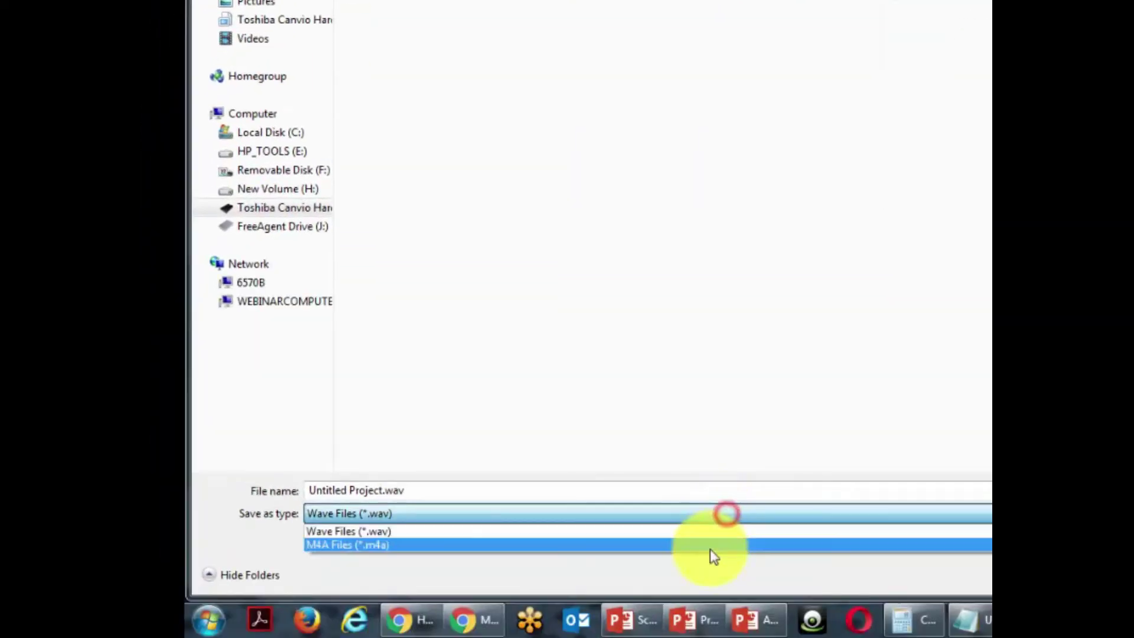
left_click(720, 531)
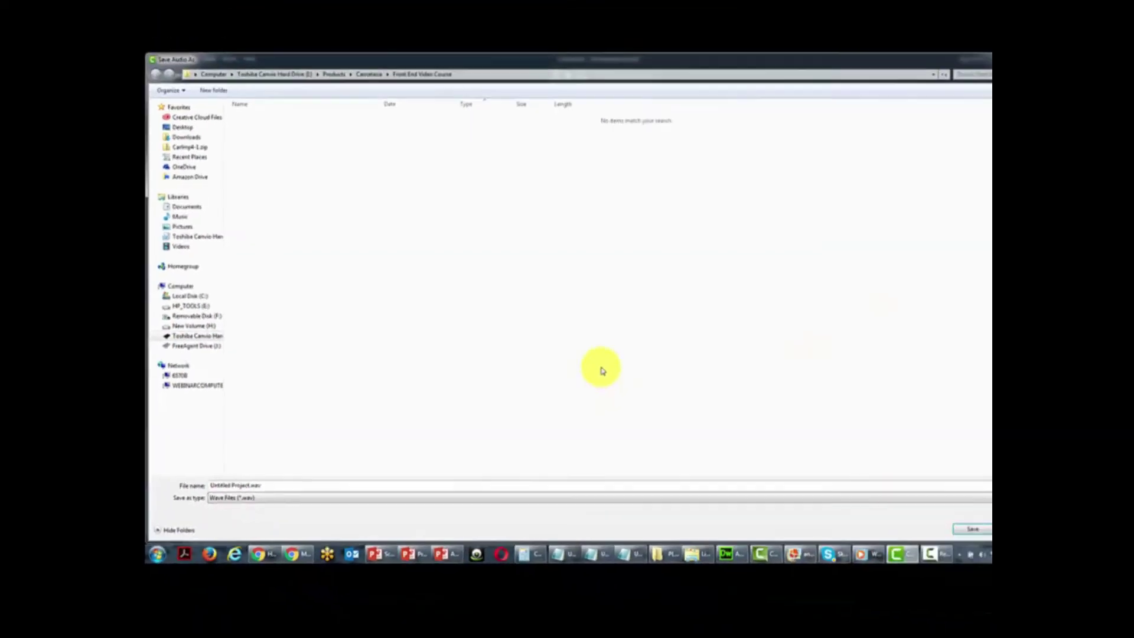
left_click(975, 60)
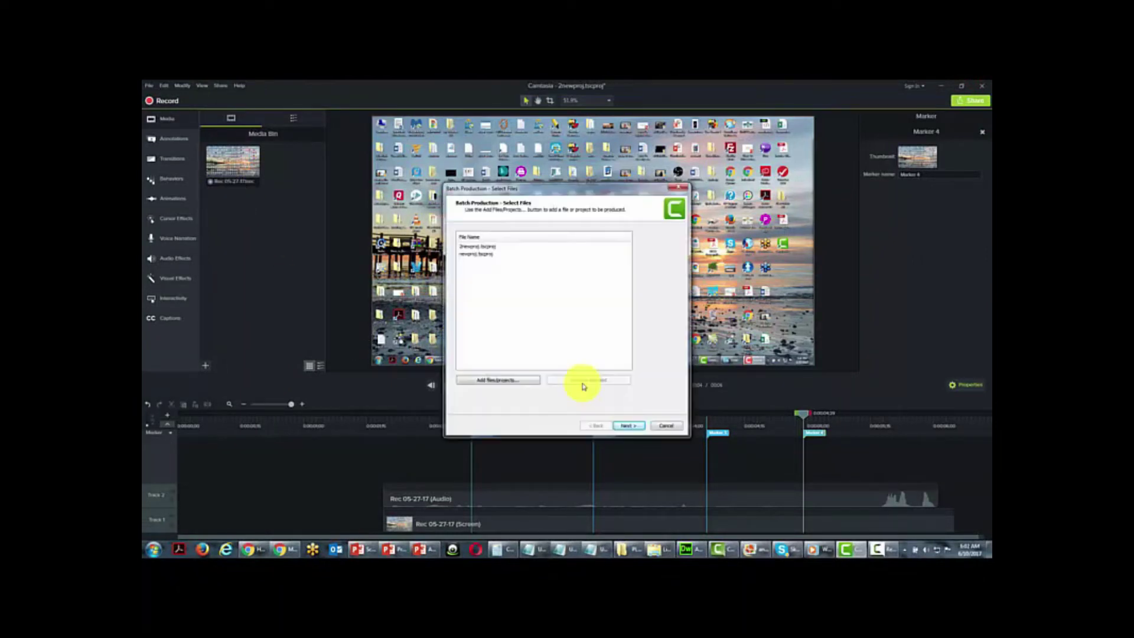
Apply the New M4A Audio Only production preset to the batch of 2newproj.tscproj and newproj.tscproj and continue.
left_click(630, 425)
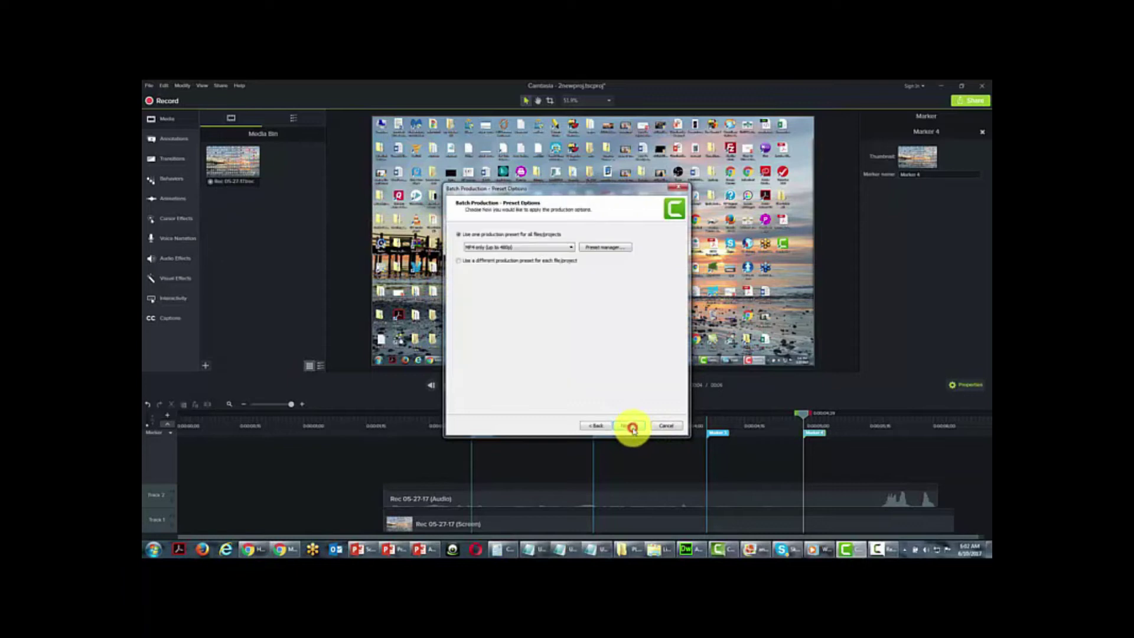
left_click(548, 248)
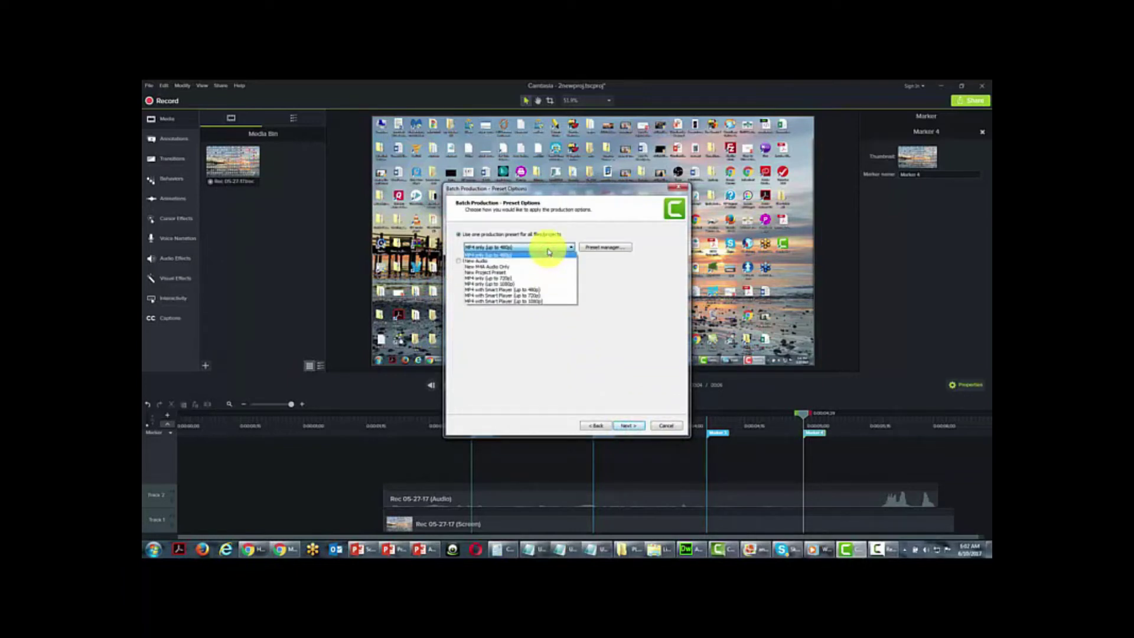
left_click(548, 251)
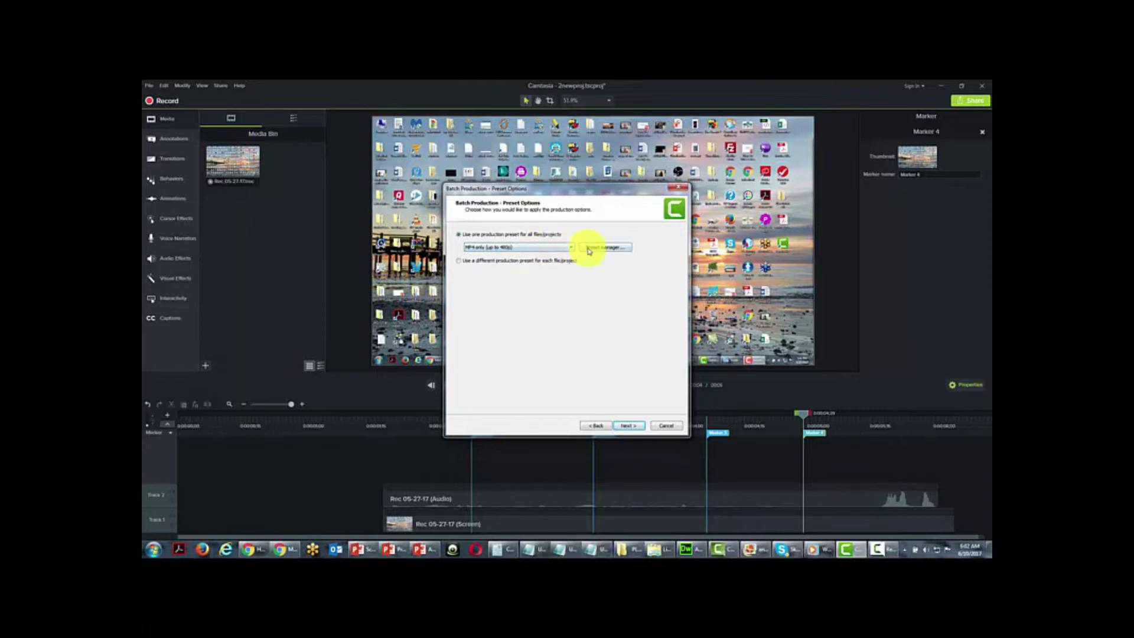
scroll(481, 246, "down", 1)
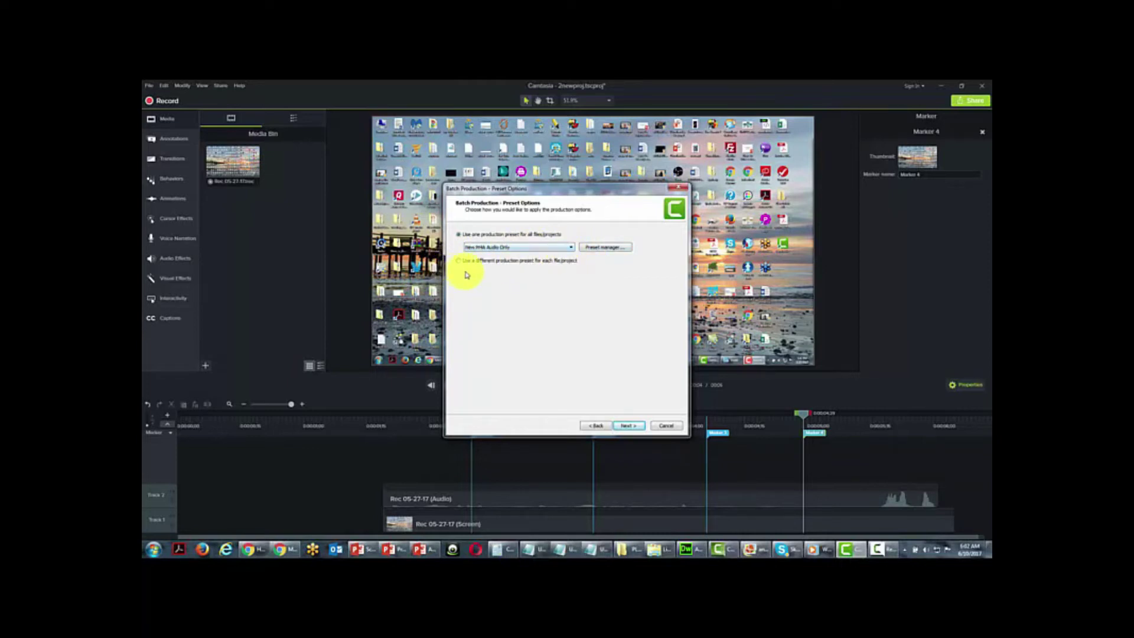
left_click(622, 426)
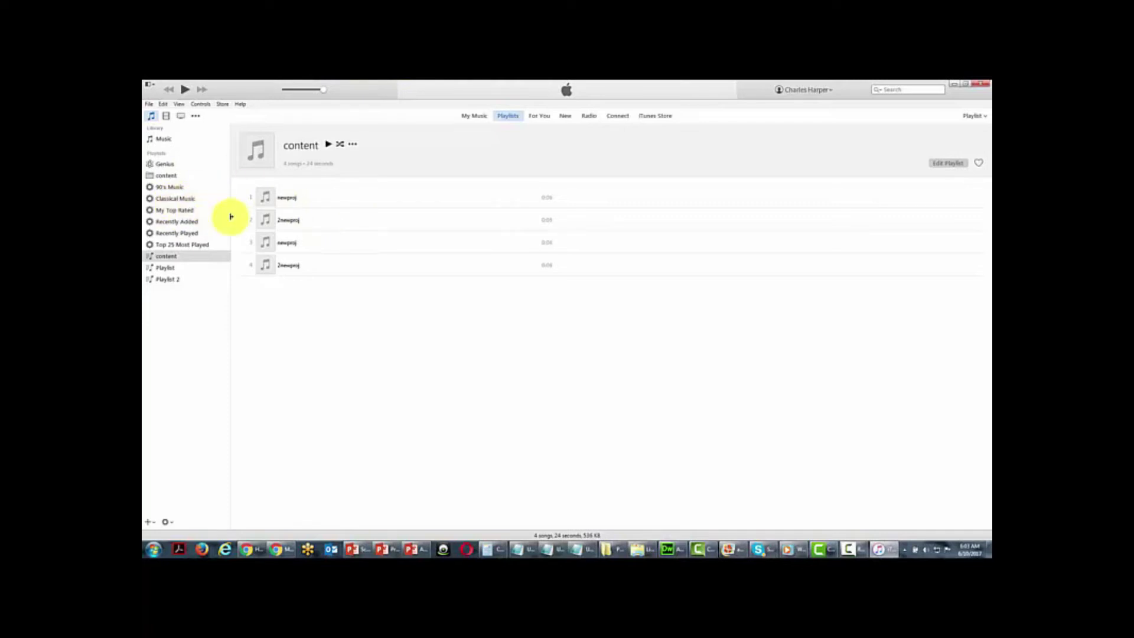
In iTunes, create MP3 versions of all four tracks in the content playlist.
left_click(334, 199)
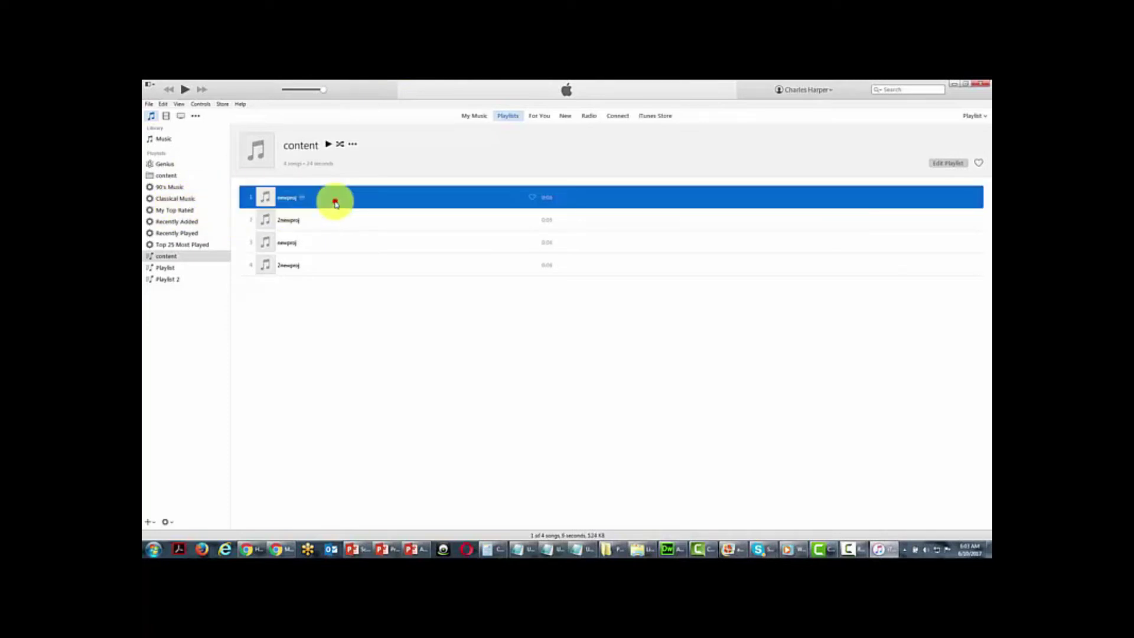
left_click(334, 275, "shift")
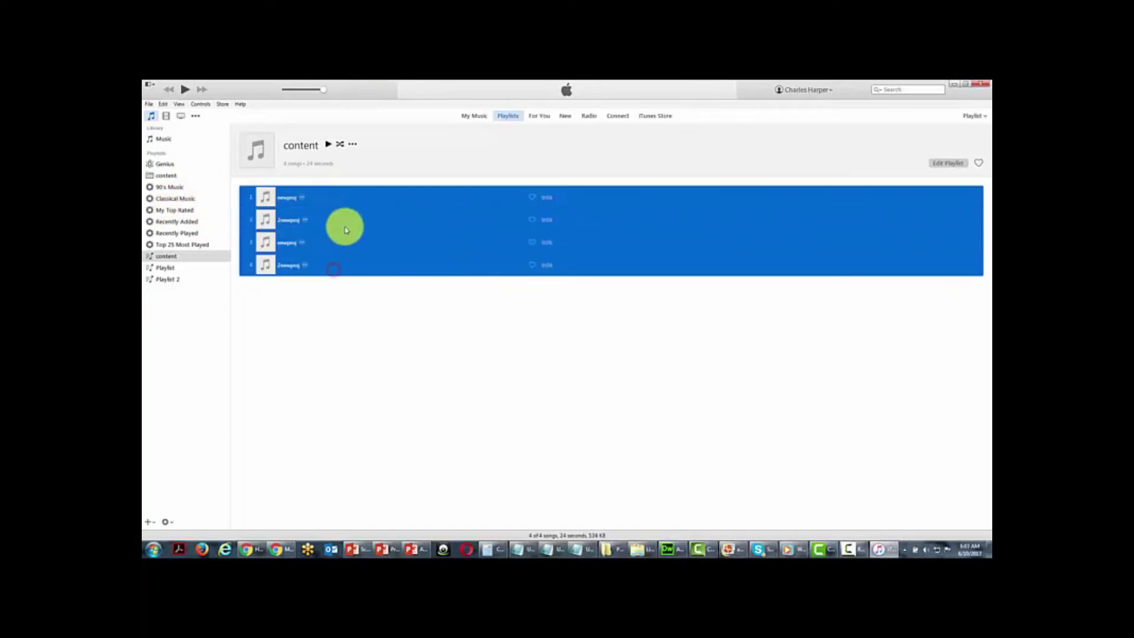
right_click(343, 225)
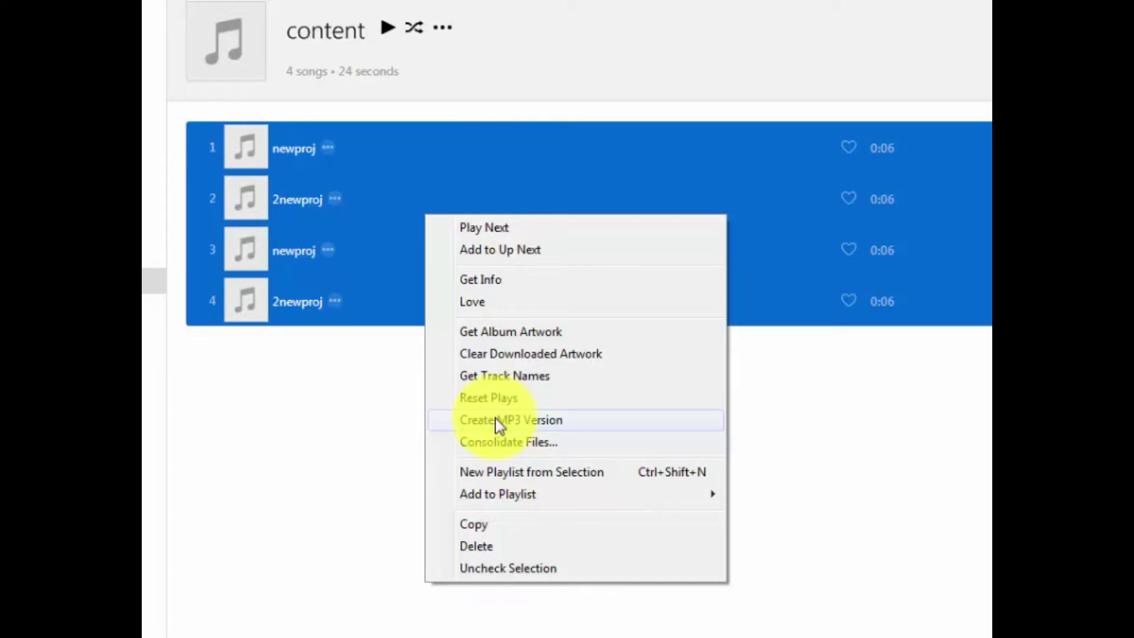
left_click(496, 419)
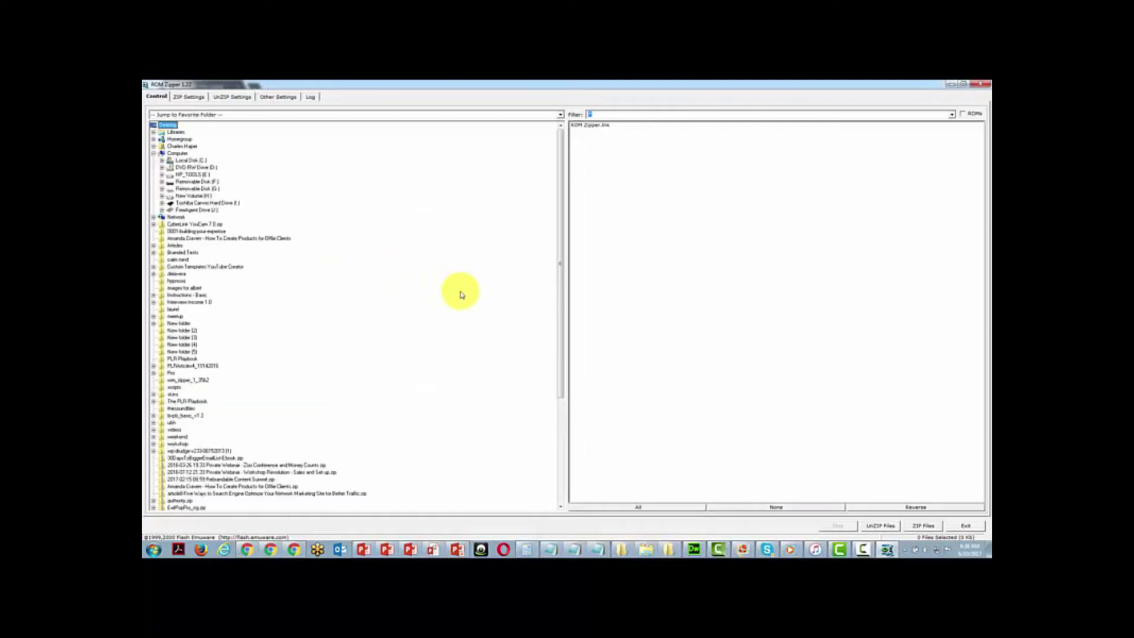
In ROM Zipper, zip all the MP3 files of the camtasia folder in the Music library, storing the ZIP files in that same folder.
left_click(154, 132)
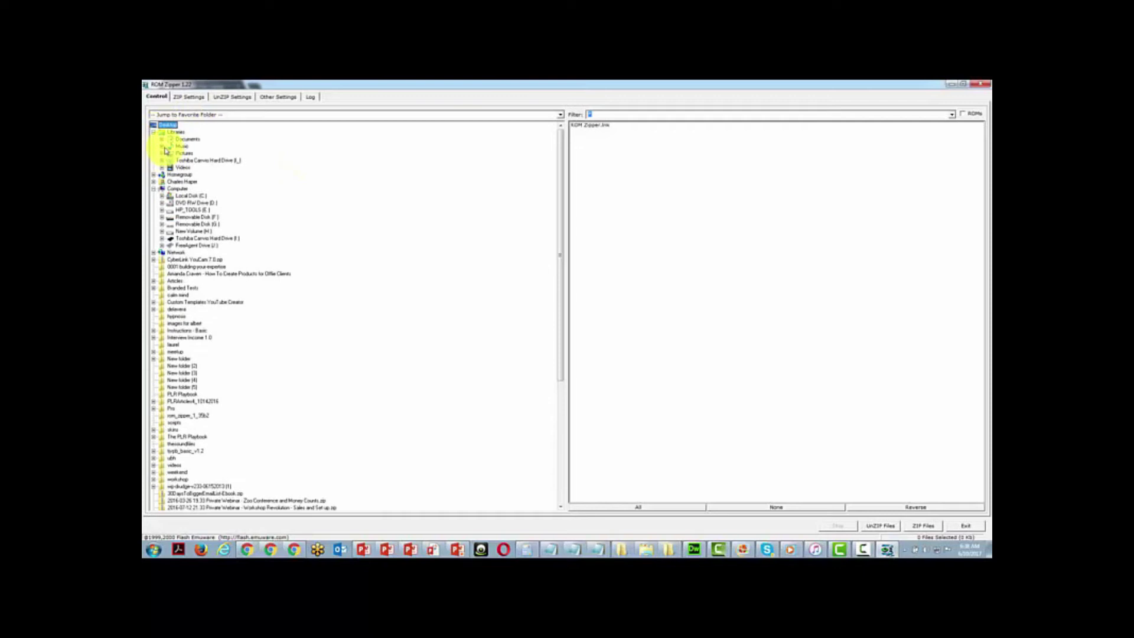
left_click(162, 146)
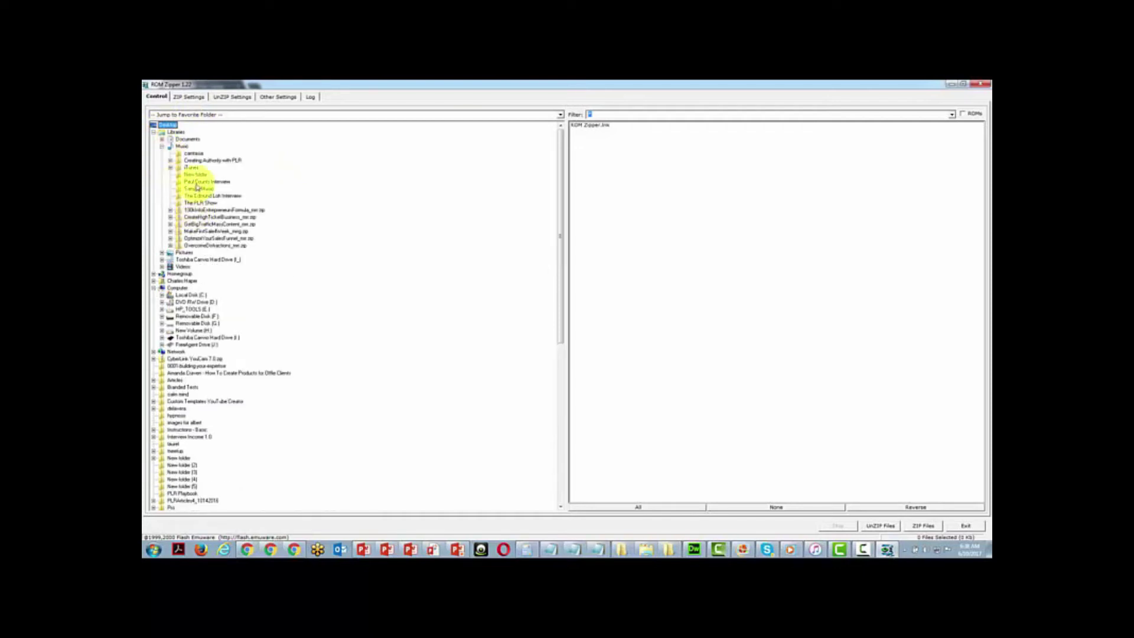
left_click(193, 154)
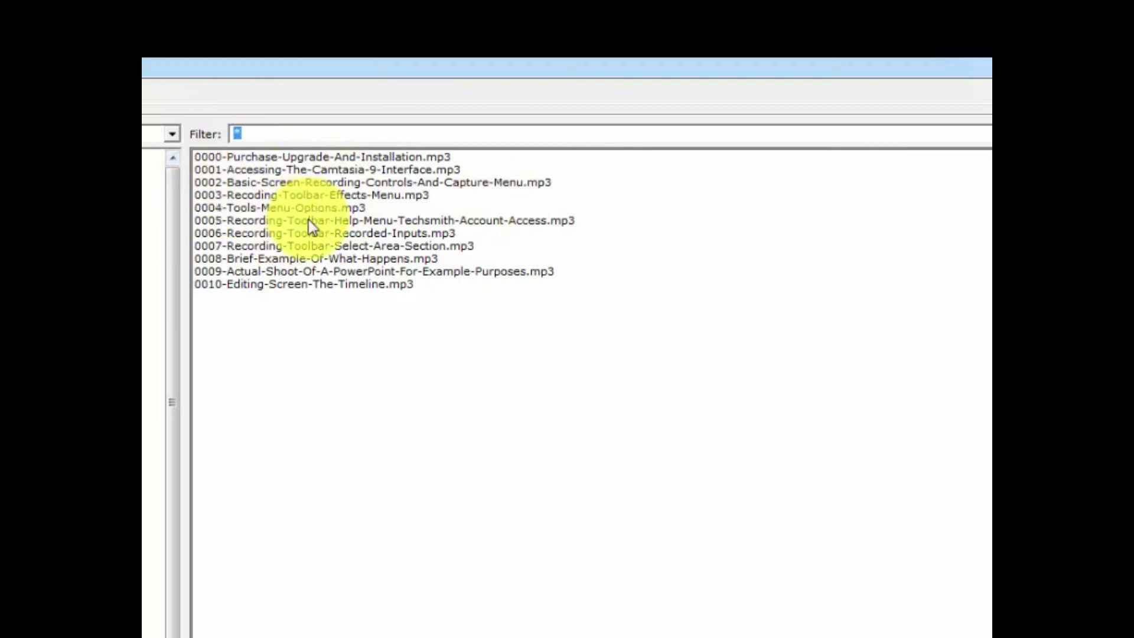
left_click(284, 157)
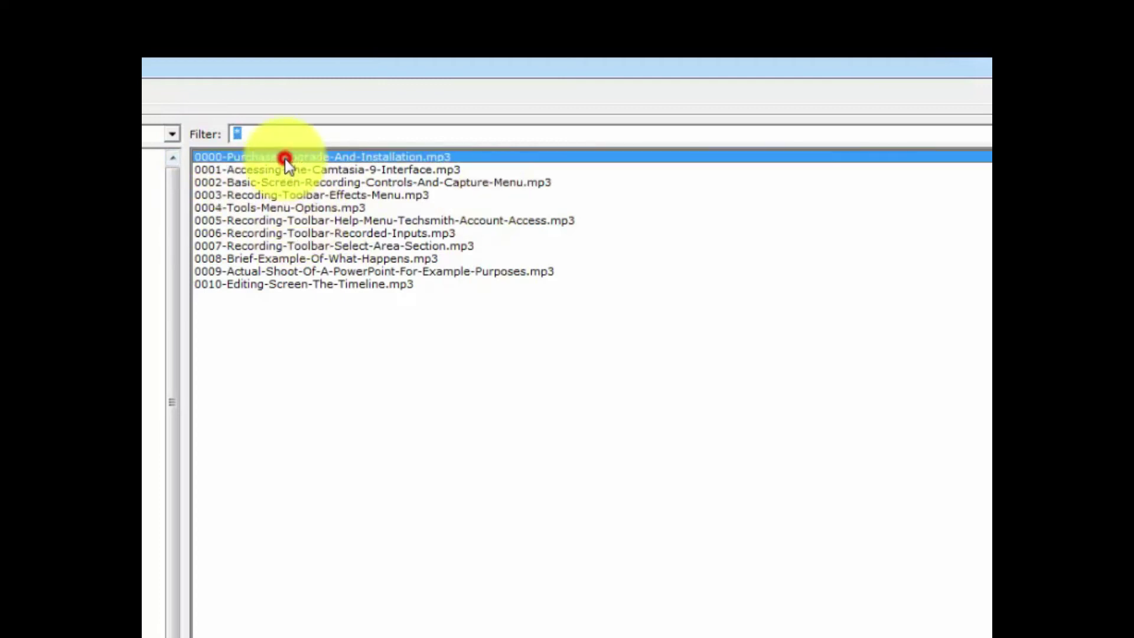
left_click(289, 286, "shift")
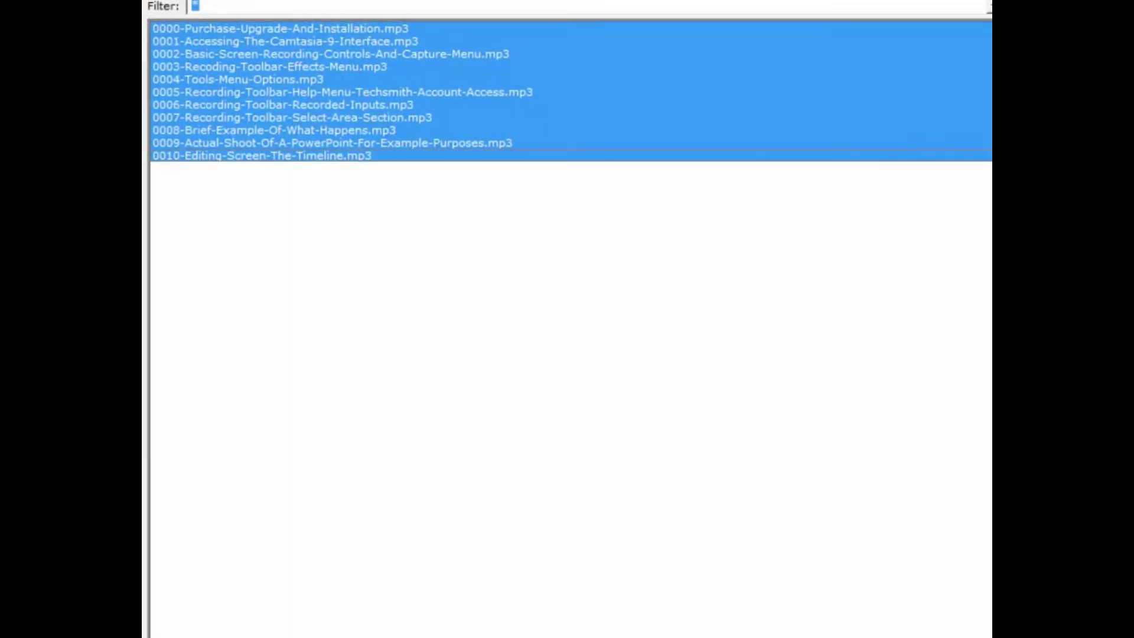
left_click(822, 618)
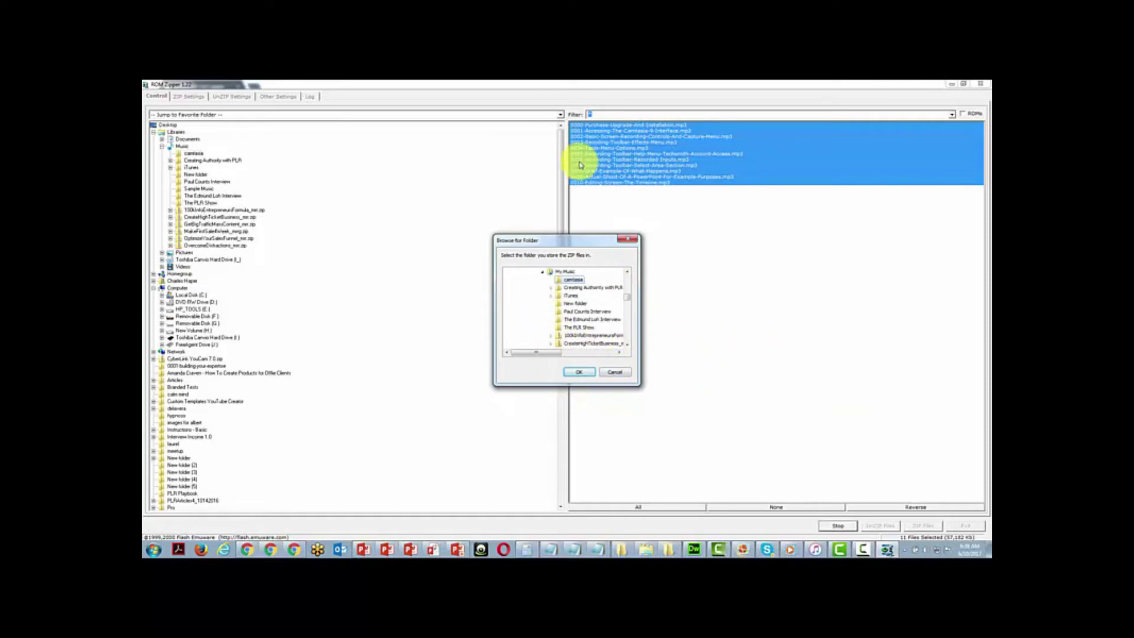
left_click(578, 373)
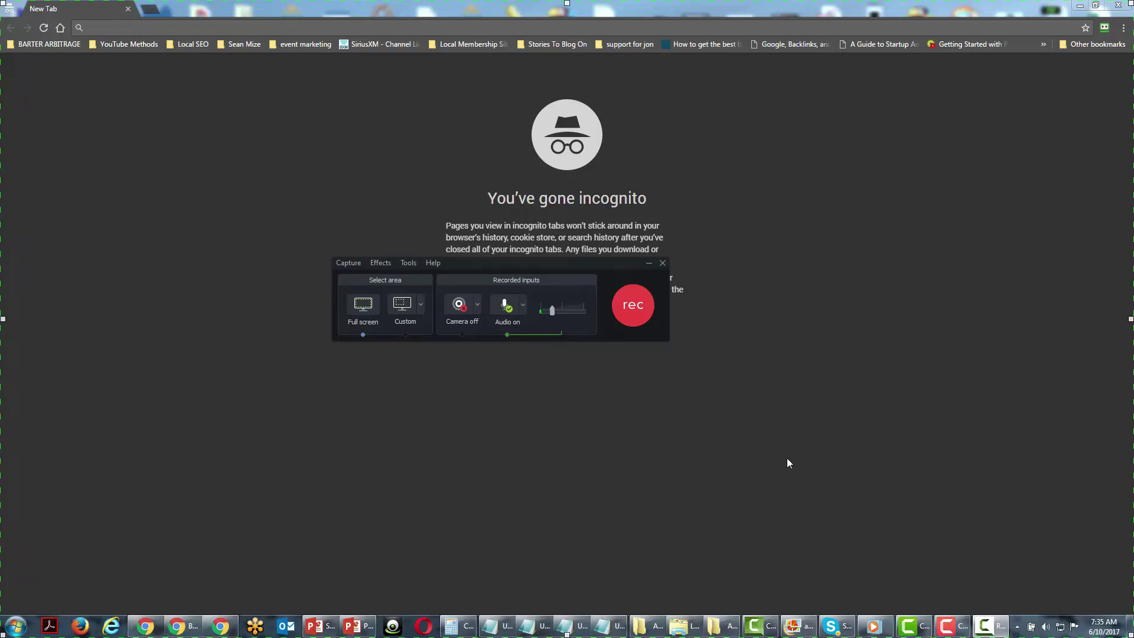
In Camtasia Recorder, reposition the recording toolbar over the empty incognito browser page.
left_click_drag(497, 262, 551, 234)
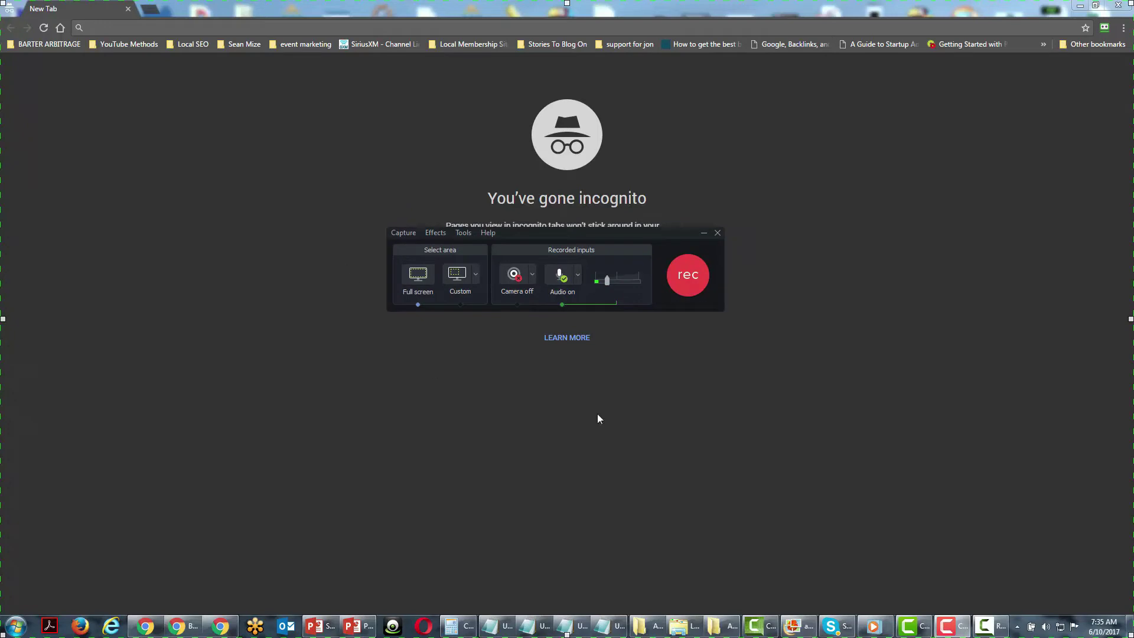
Start a full-screen recording, dismiss the hotkey registration warning and bring up the recorder's controls.
left_click(680, 287)
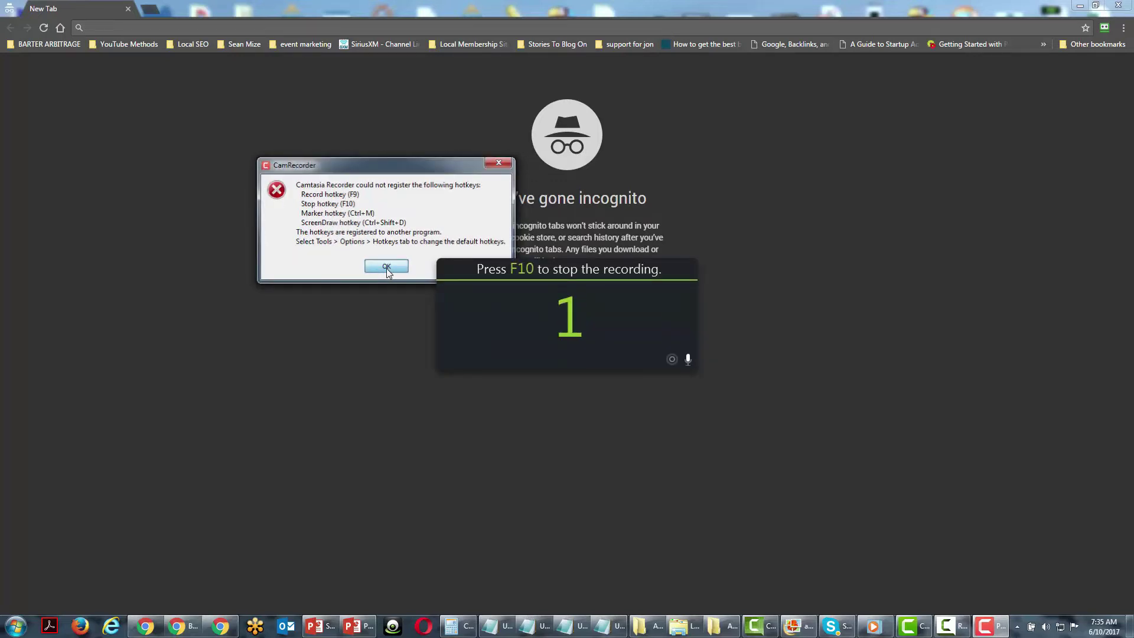
left_click(387, 269)
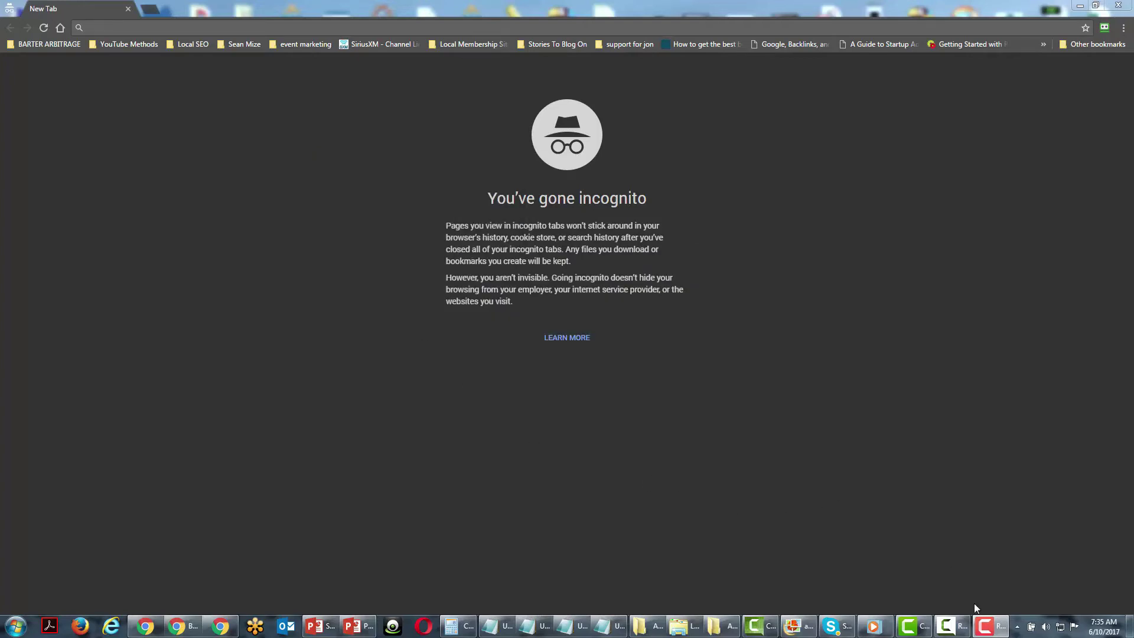
left_click(983, 624)
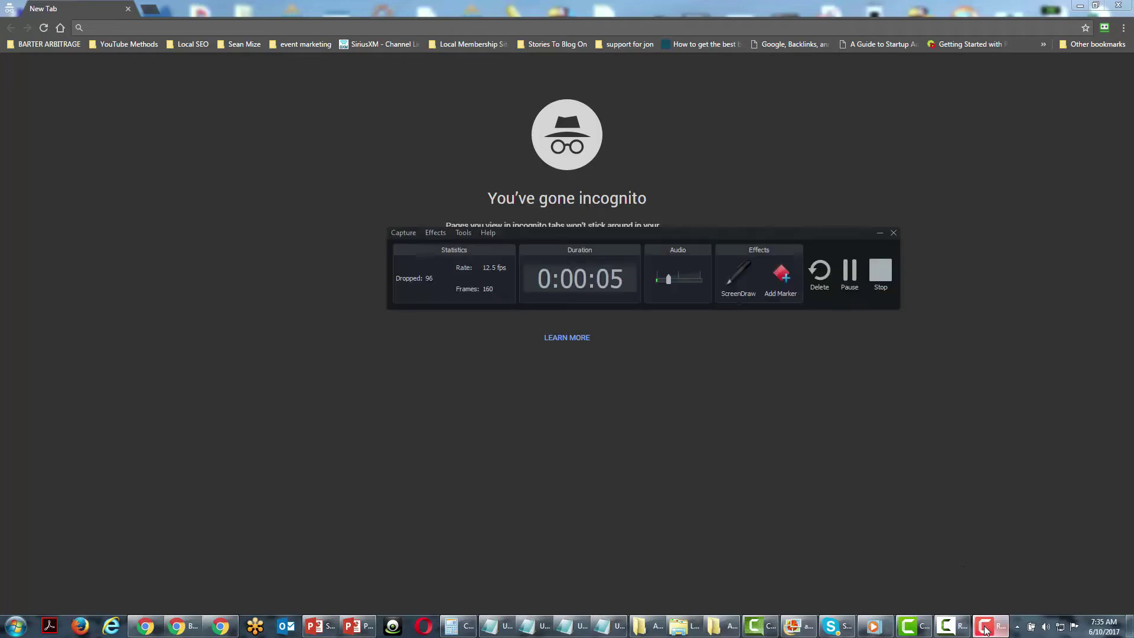
Reposition the recorder's control window on the incognito page, just beneath the "You've gone incognito" heading.
left_click_drag(687, 240, 559, 213)
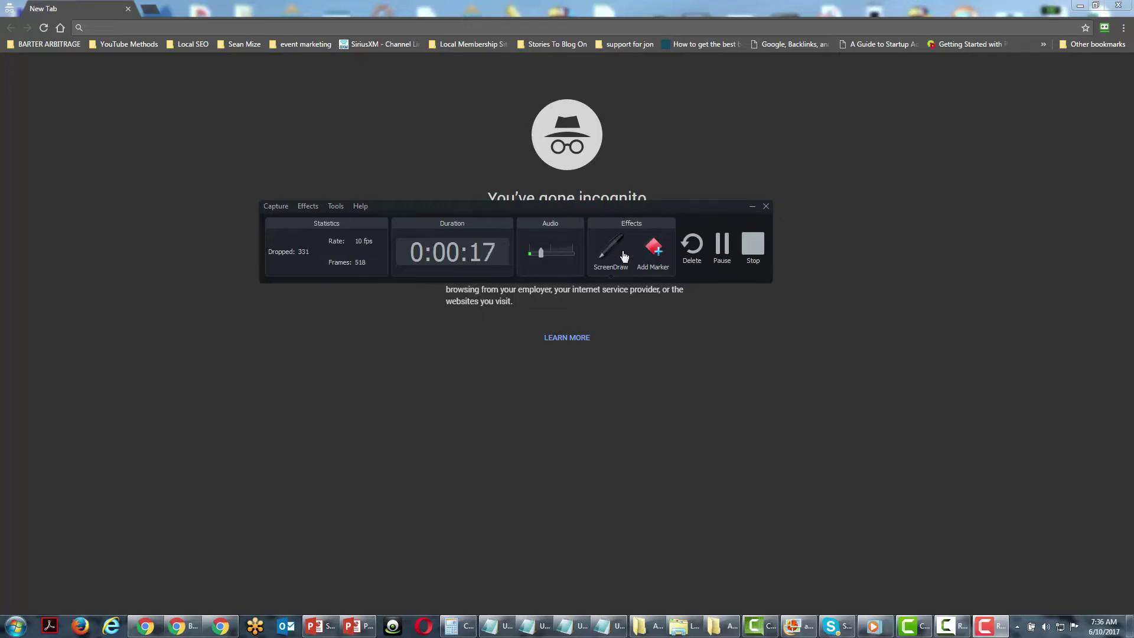
left_click_drag(570, 211, 608, 206)
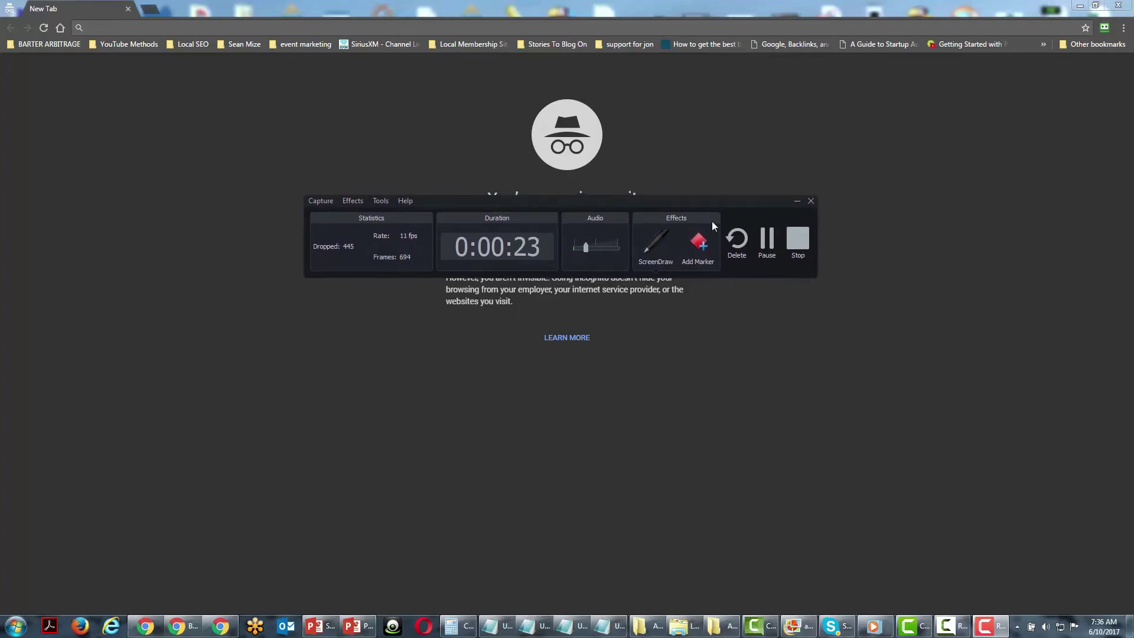
left_click(789, 201)
left_click_drag(670, 212, 388, 217)
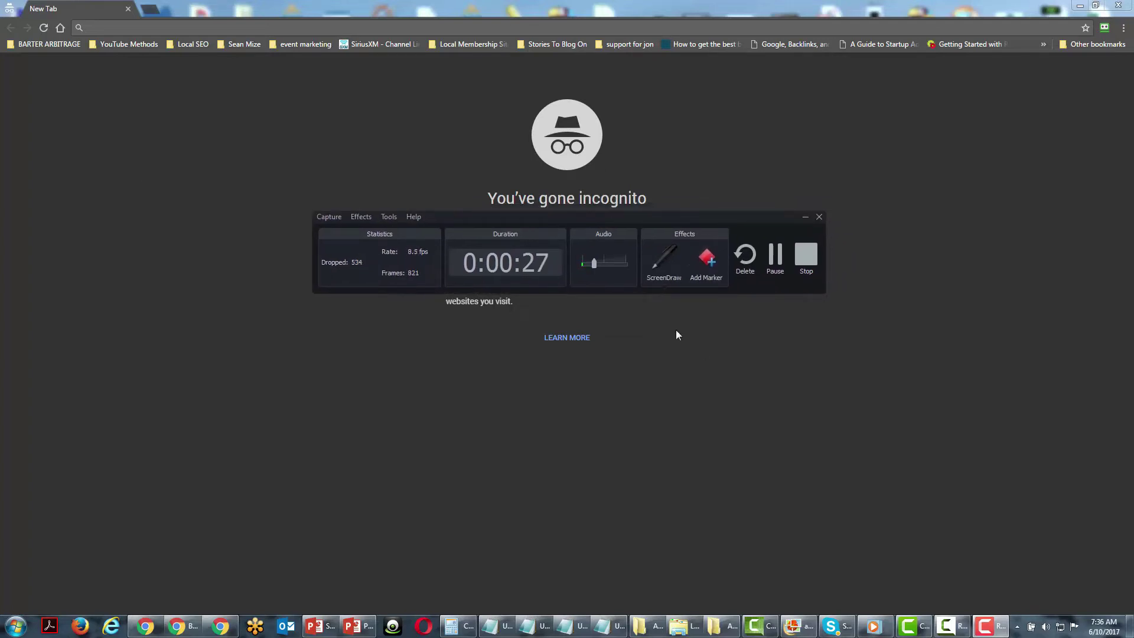
Turn on ScreenDraw and choose Pen as the tool for the red drawing slot.
left_click(657, 269)
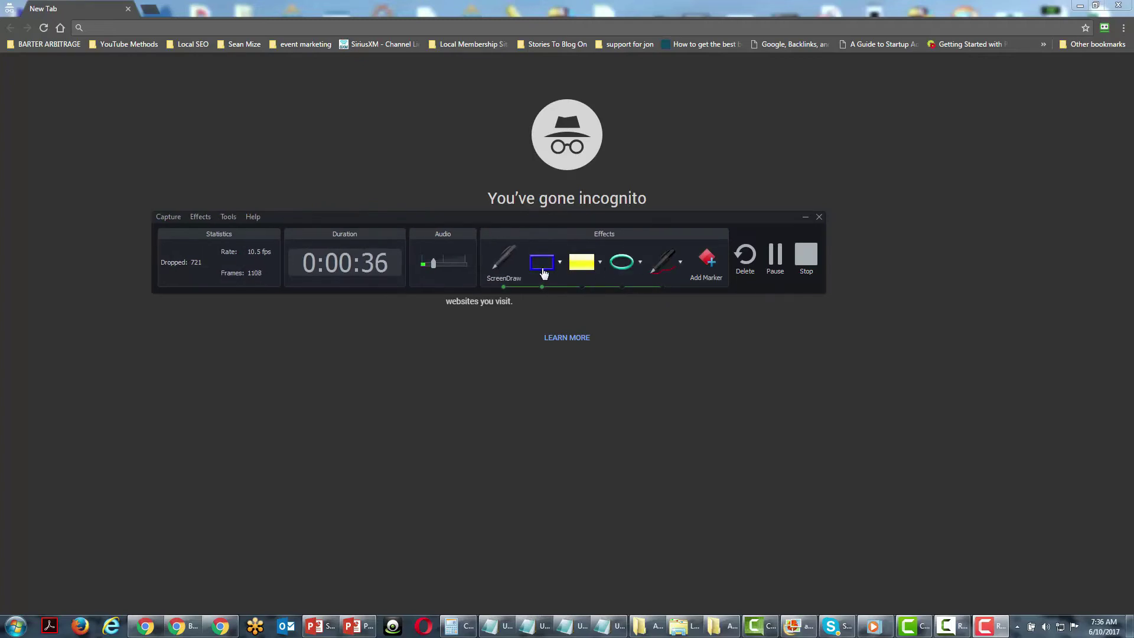
left_click(499, 282)
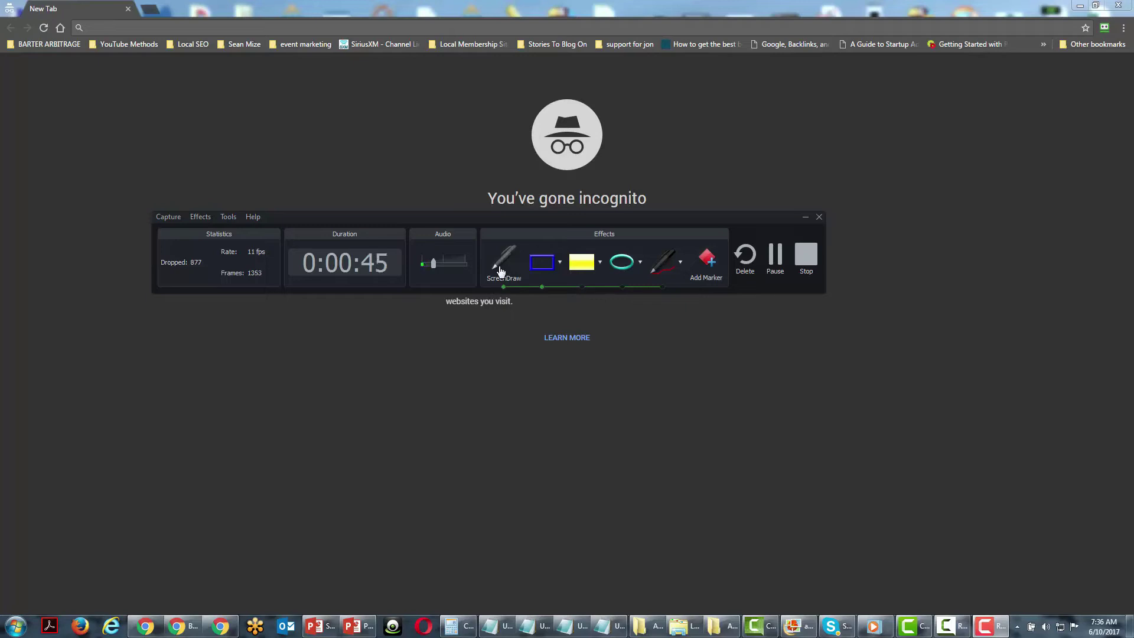
left_click(681, 262)
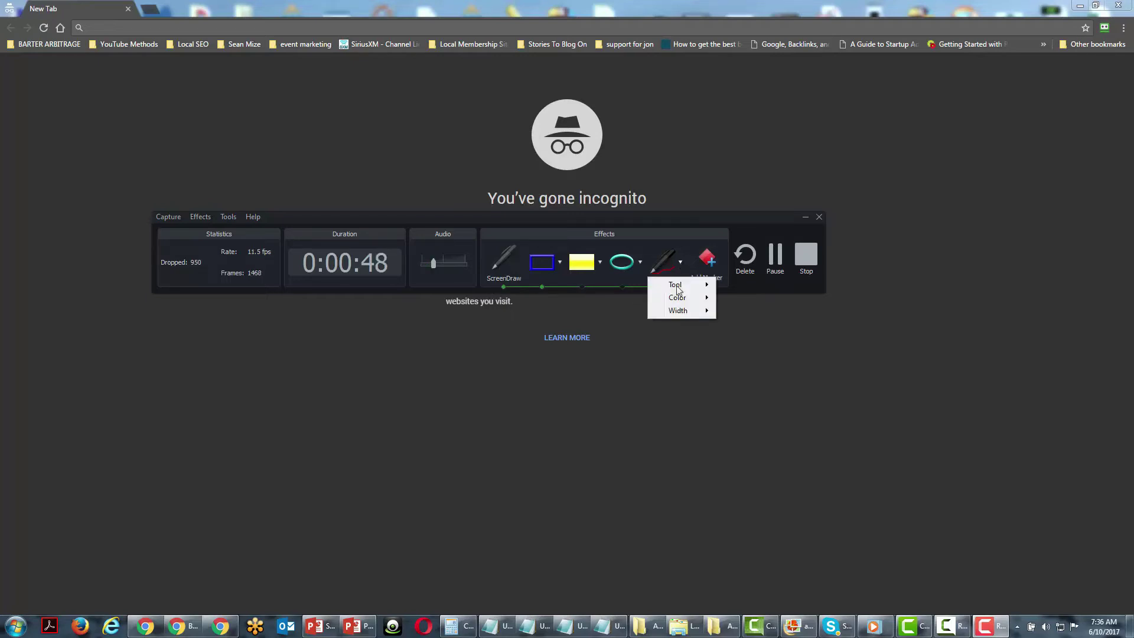
mouse_move(679, 289)
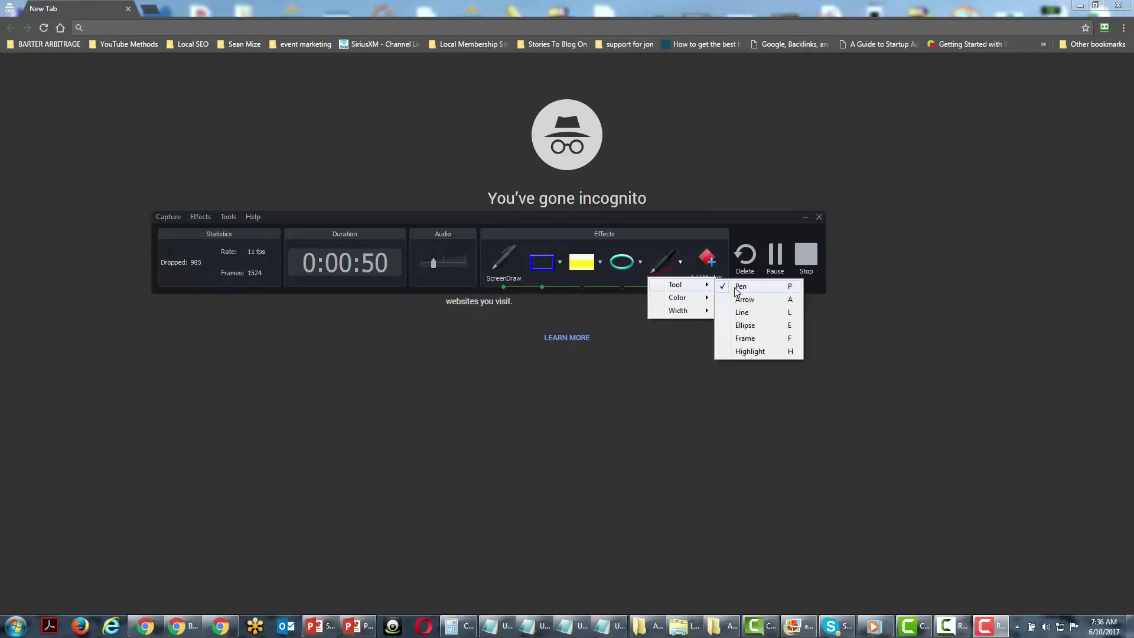
left_click(737, 292)
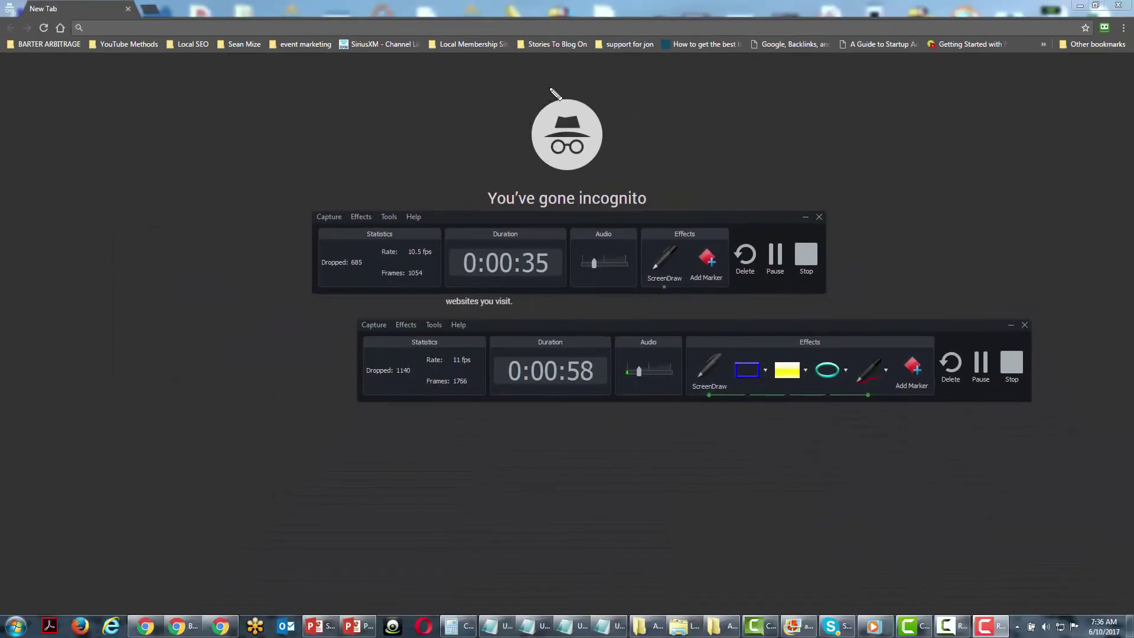
With the red pen, draw a large oval around the incognito icon and five separate strokes on the blank area beside it.
mouse_move(550, 88)
left_mouse_down()
mouse_move(510, 111)
mouse_move(490, 149)
mouse_move(509, 182)
mouse_move(679, 205)
mouse_move(790, 169)
mouse_move(805, 136)
mouse_move(658, 98)
mouse_move(480, 125)
left_mouse_up()
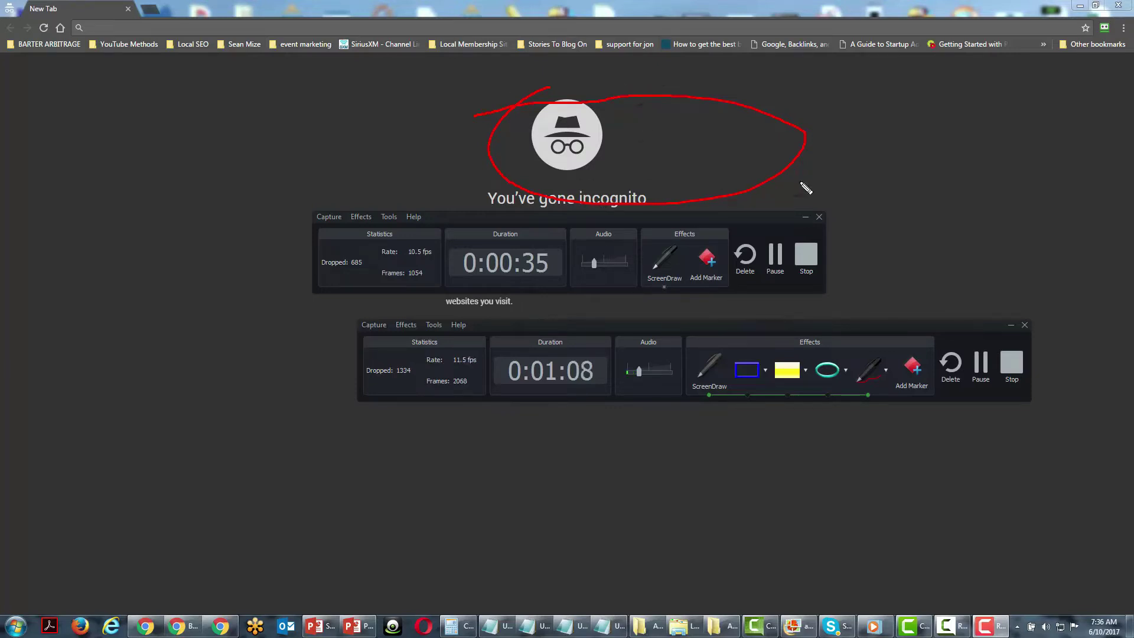
left_click_drag(222, 109, 149, 300)
left_click_drag(296, 128, 193, 293)
mouse_move(373, 173)
left_mouse_down()
mouse_move(331, 193)
mouse_move(214, 296)
mouse_move(199, 325)
left_mouse_up()
mouse_move(173, 141)
left_mouse_down()
mouse_move(68, 225)
mouse_move(20, 392)
left_mouse_up()
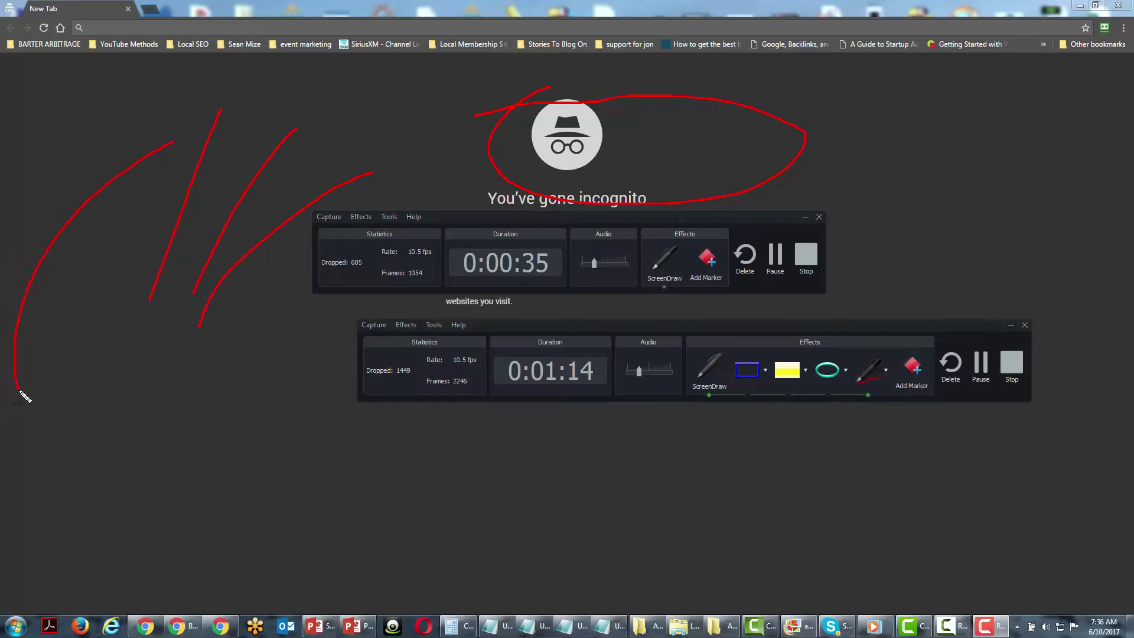
mouse_move(120, 259)
left_mouse_down()
mouse_move(136, 472)
mouse_move(159, 489)
left_mouse_up()
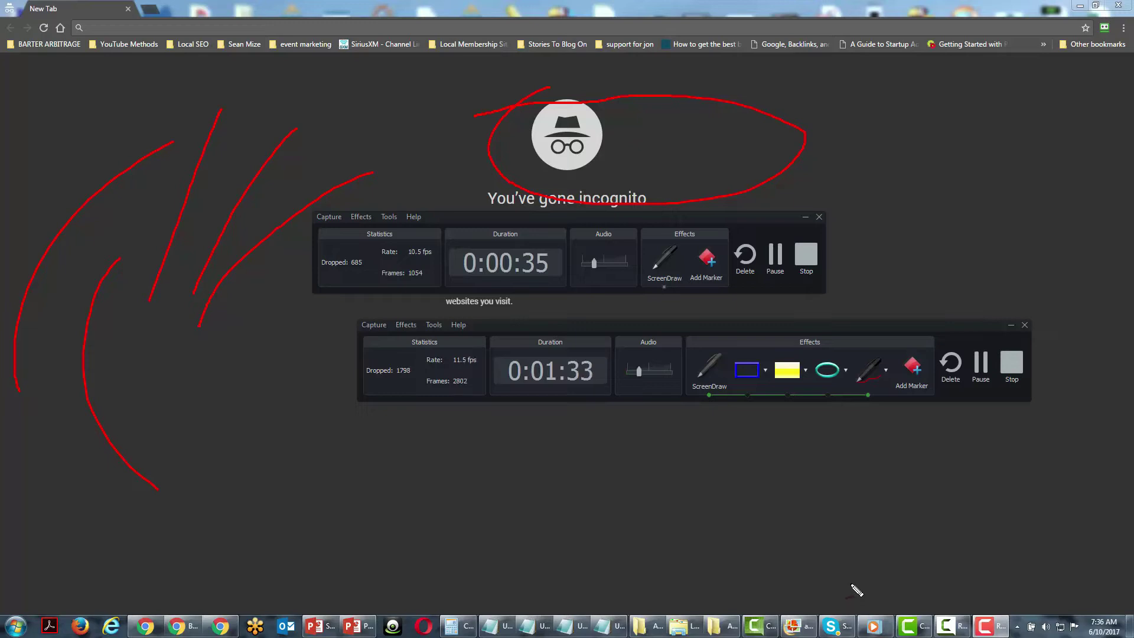
Change the red pen's color to Blue and draw a short curved stroke below the red ones.
left_click(886, 371)
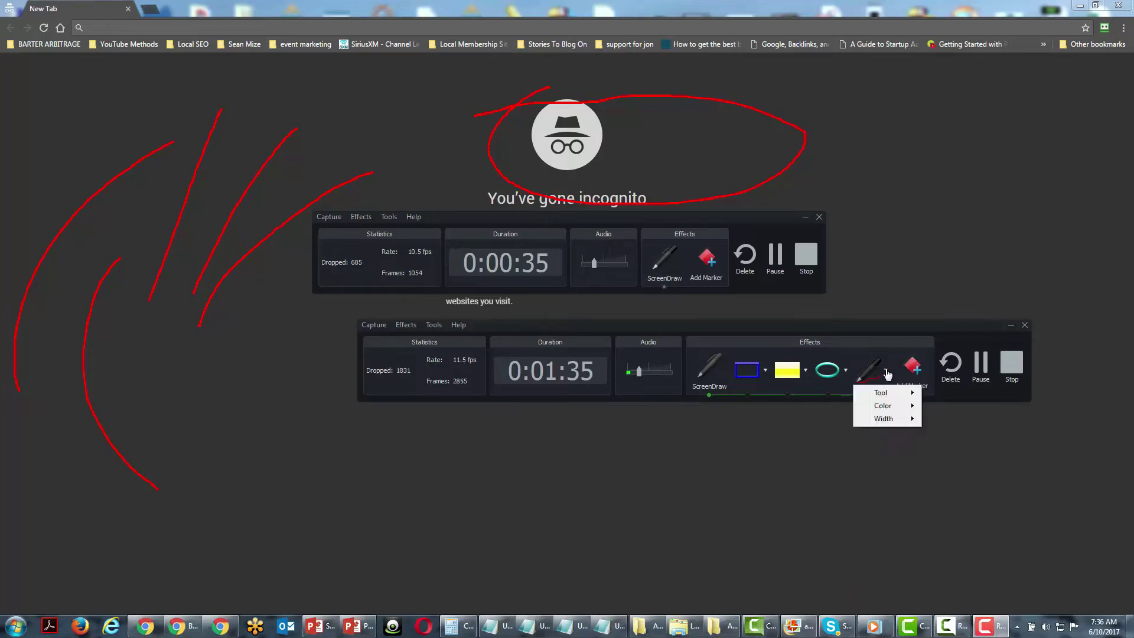
mouse_move(905, 408)
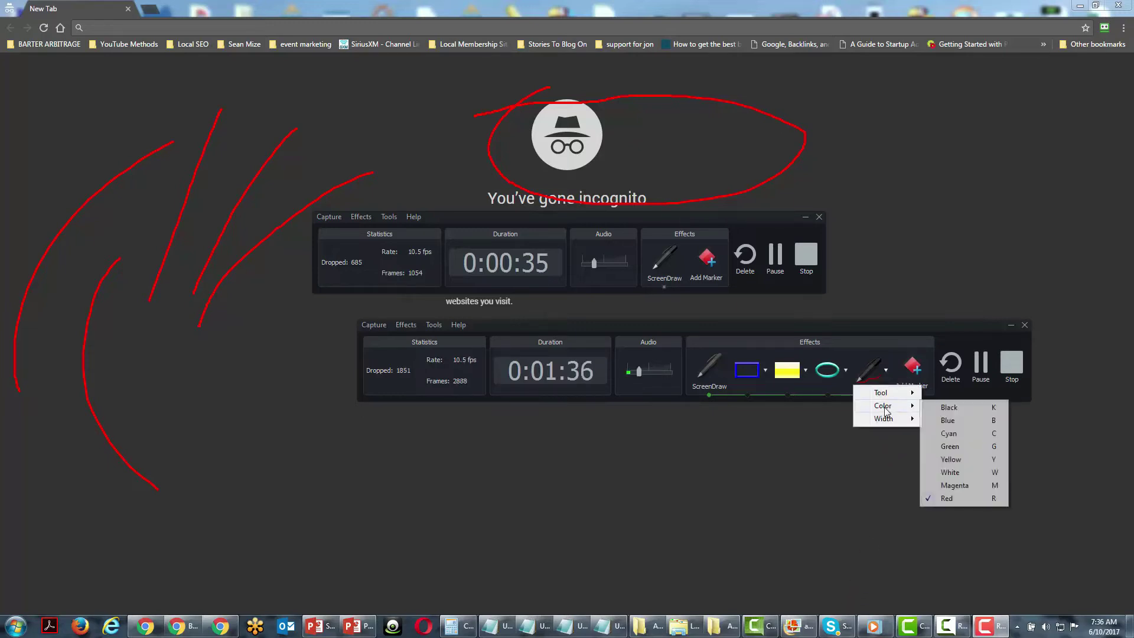
left_click(945, 421)
mouse_move(286, 357)
left_mouse_down()
mouse_move(222, 429)
mouse_move(230, 459)
left_mouse_up()
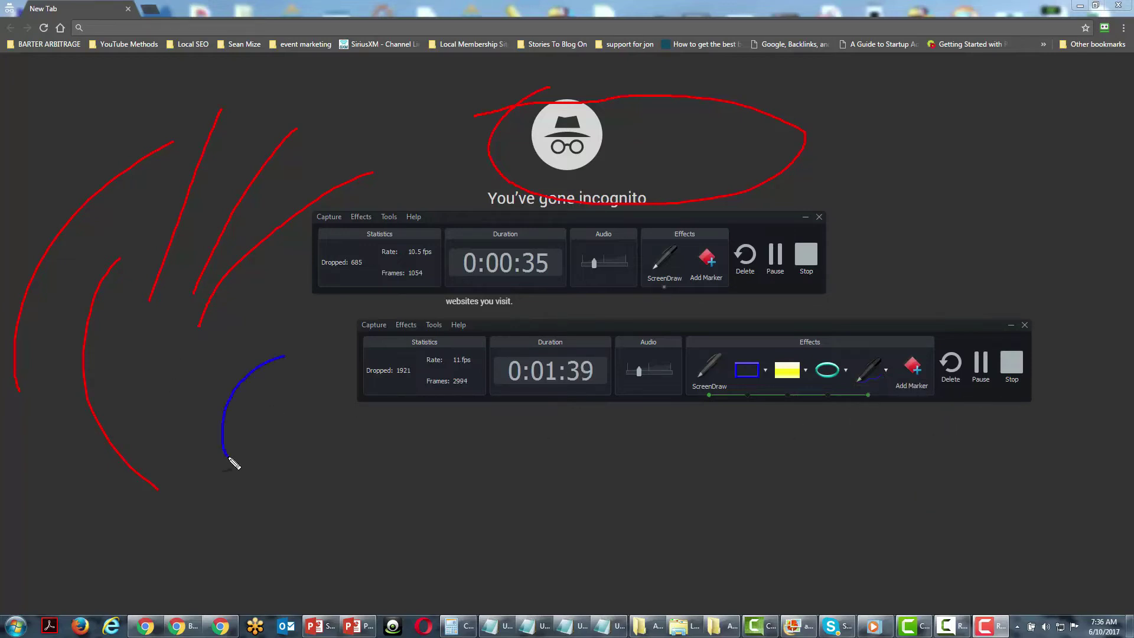
Set the blue pen's width to 8 and draw thick, nearly vertical lines through the blue curve.
left_click(885, 372)
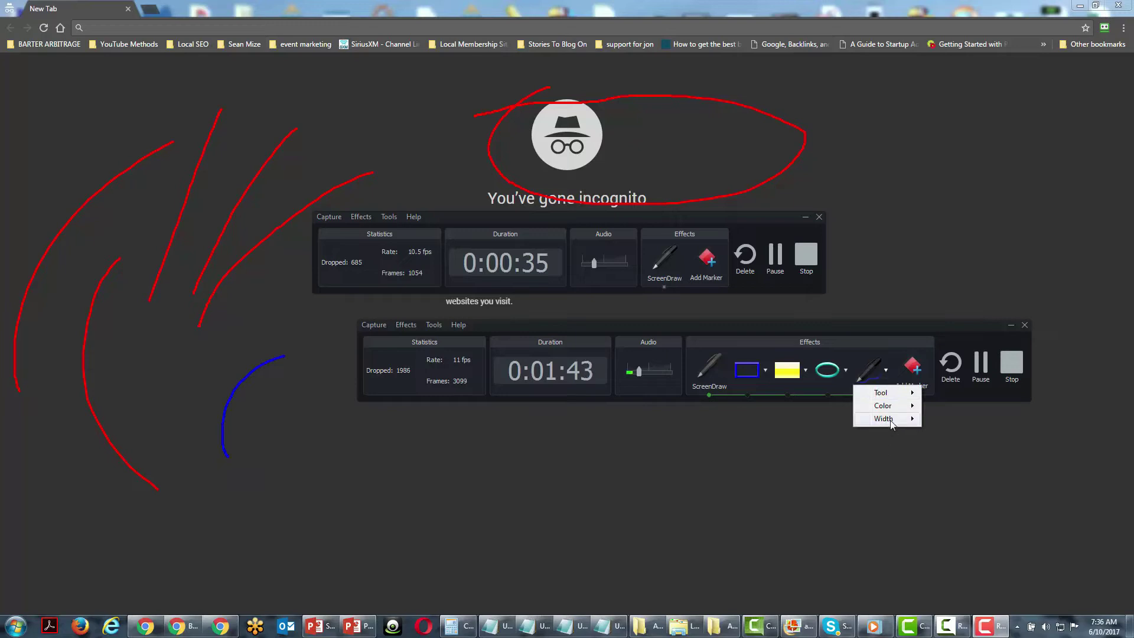
mouse_move(892, 423)
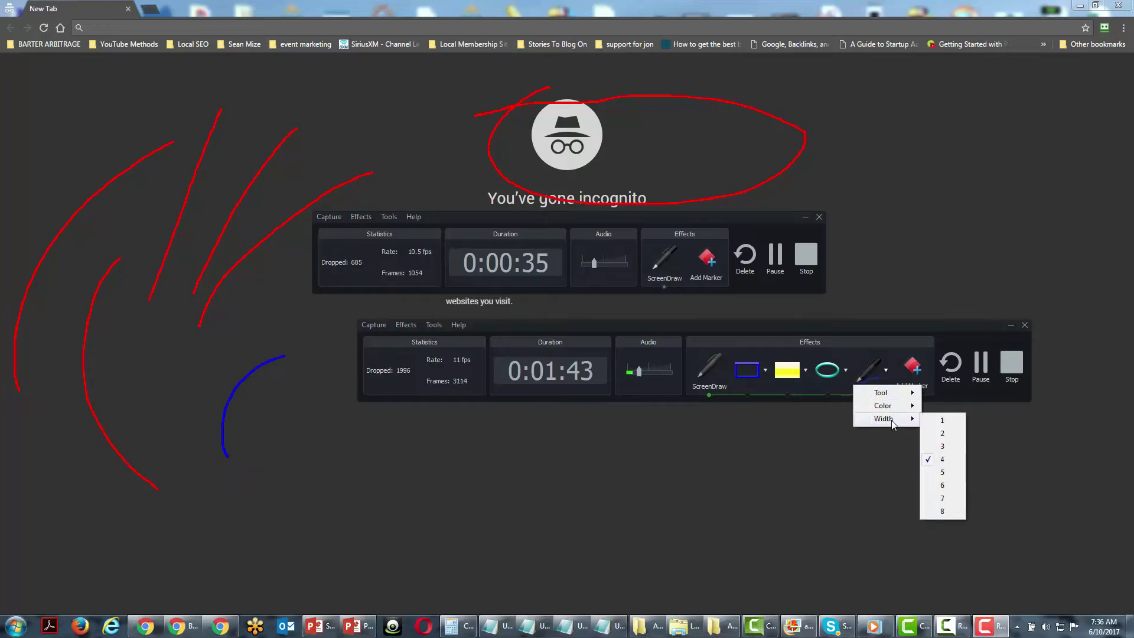
left_click(942, 511)
mouse_move(272, 294)
left_mouse_down()
mouse_move(310, 503)
mouse_move(258, 428)
mouse_move(268, 498)
left_mouse_up()
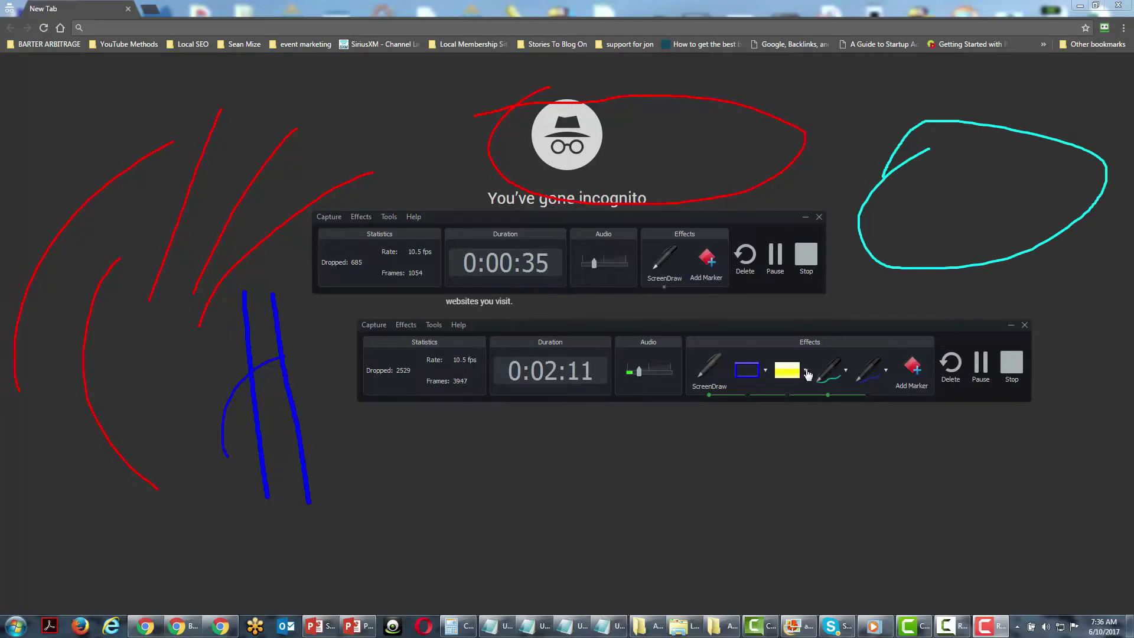
Switch the yellow Highlight tool to Pen and draw a wide yellow oval below the recorder controls.
left_click(805, 371)
mouse_move(811, 395)
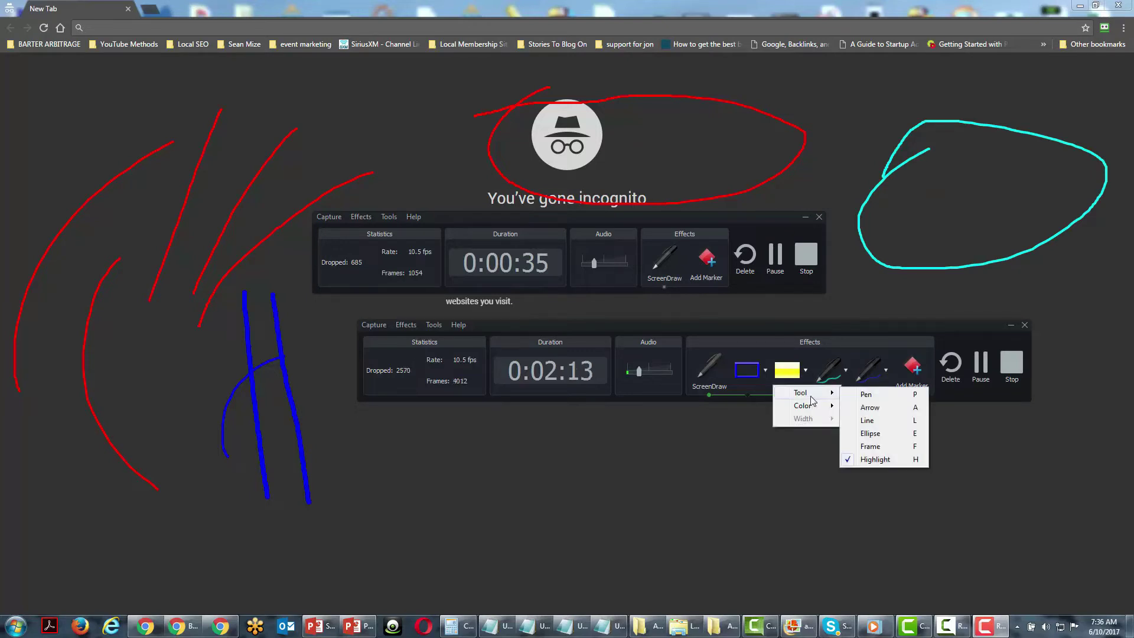
left_click(867, 394)
mouse_move(765, 422)
left_mouse_down()
mouse_move(751, 511)
mouse_move(987, 468)
left_mouse_up()
left_click_drag(912, 443, 719, 458)
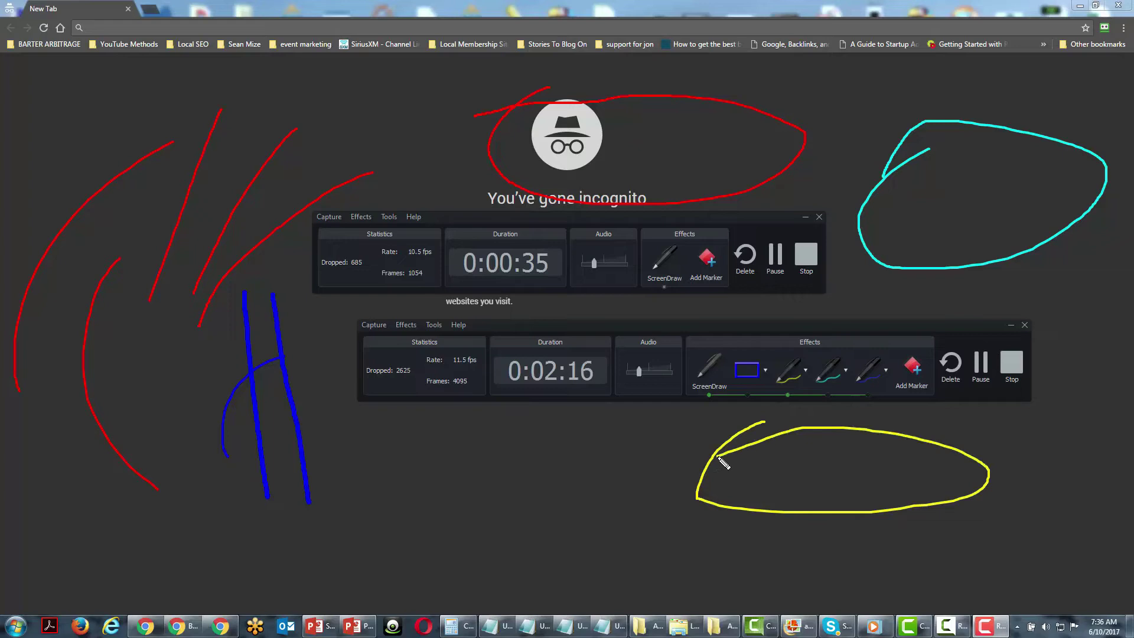
Switch the blue Frame tool to Pen, draw a flat blue oval overlapping the yellow one, and exit ScreenDraw to clear the drawings.
left_click(765, 370)
mouse_move(760, 392)
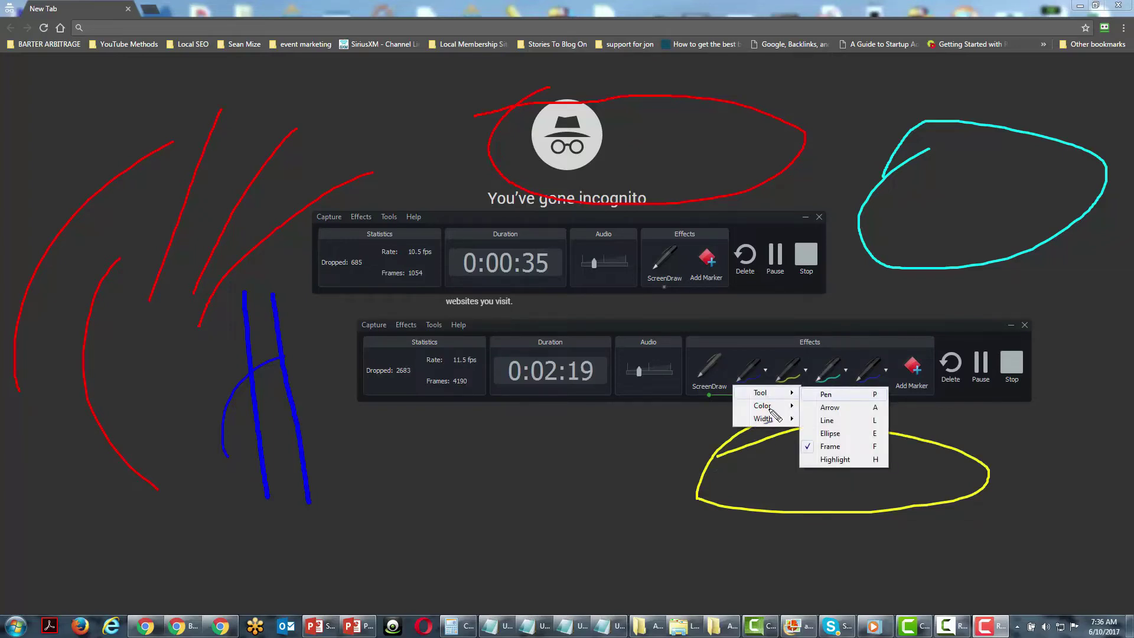
left_click(823, 393)
mouse_move(470, 458)
left_mouse_down()
mouse_move(773, 466)
mouse_move(426, 462)
left_mouse_up()
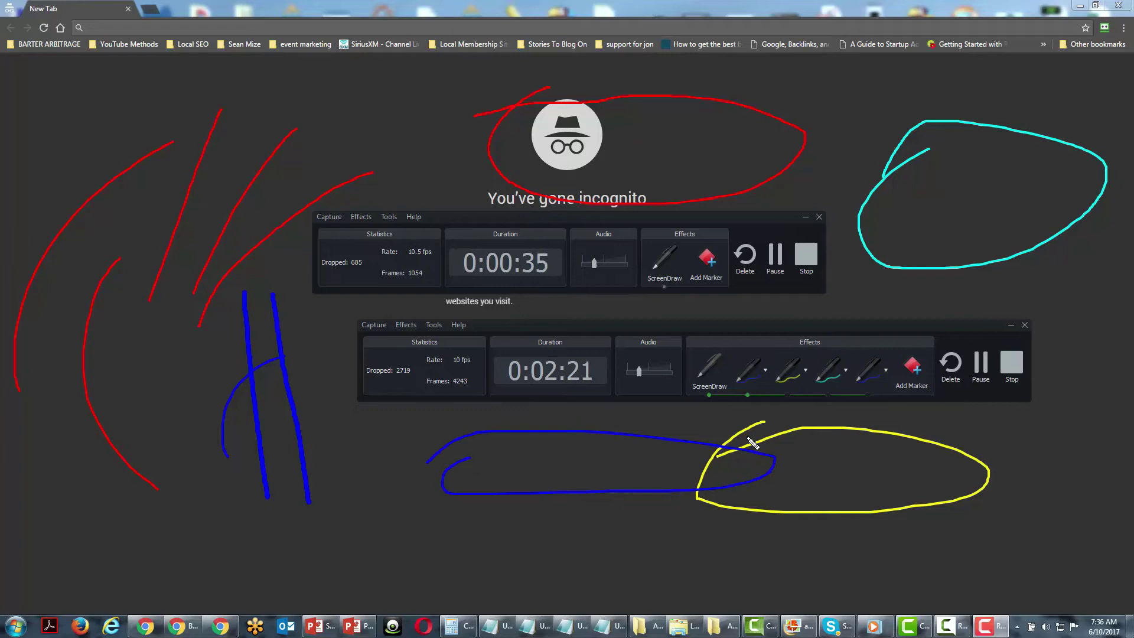
left_click(711, 369)
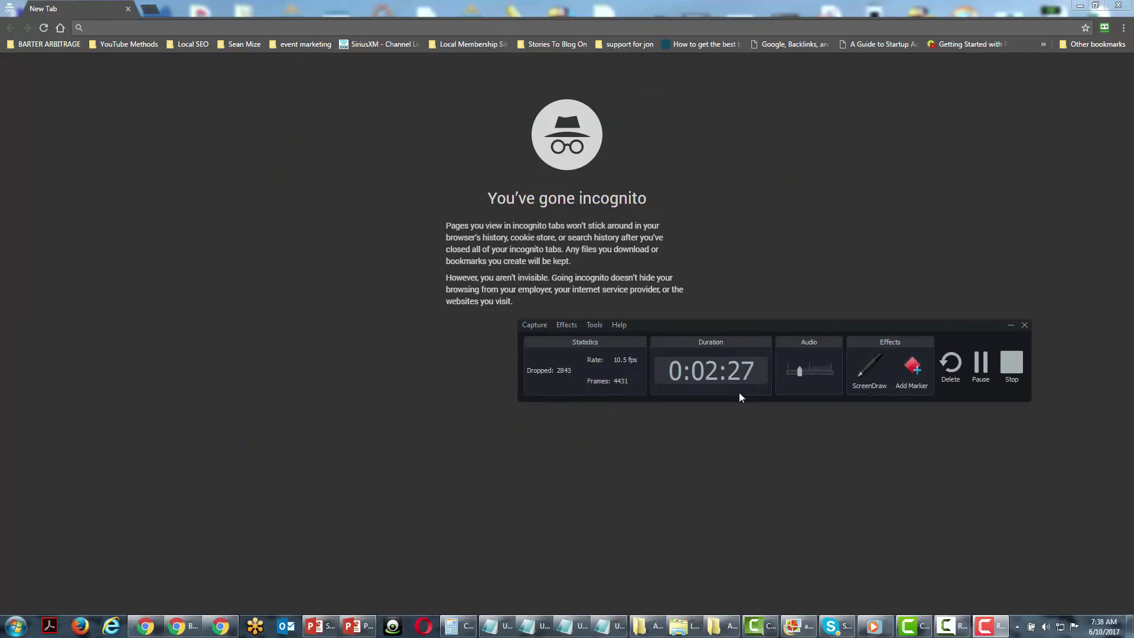
Turn ScreenDraw back on, draw two large freehand blue loops over the page, and exit drawing mode to clear them.
left_click(867, 370)
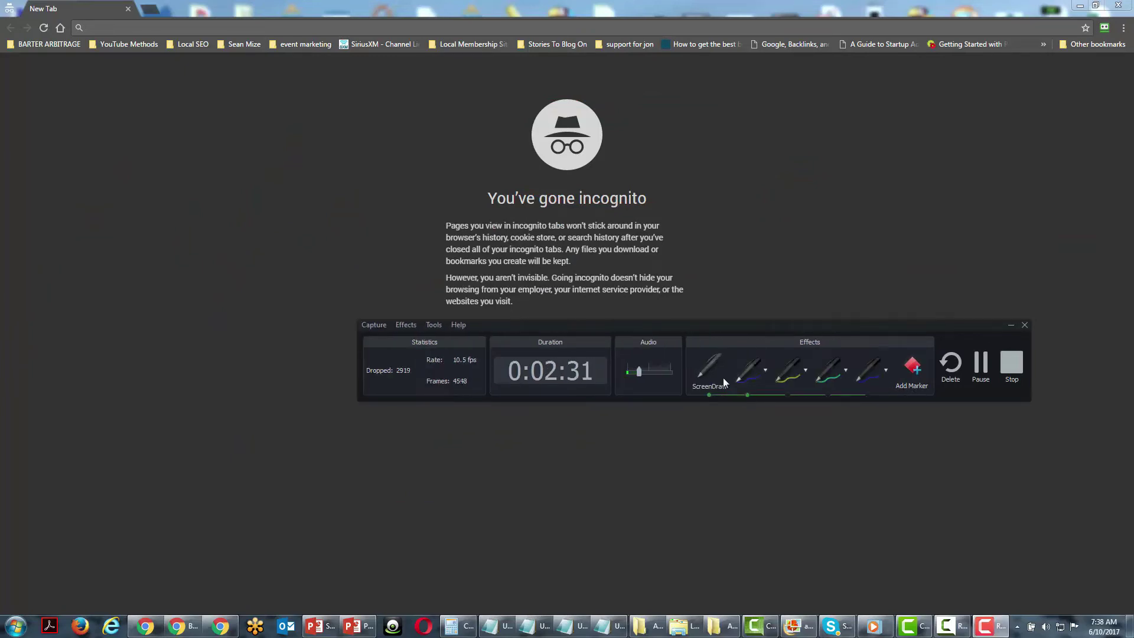
left_click_drag(171, 93, 193, 189)
mouse_move(450, 210)
left_mouse_down()
mouse_move(261, 63)
mouse_move(253, 174)
mouse_move(265, 176)
left_mouse_up()
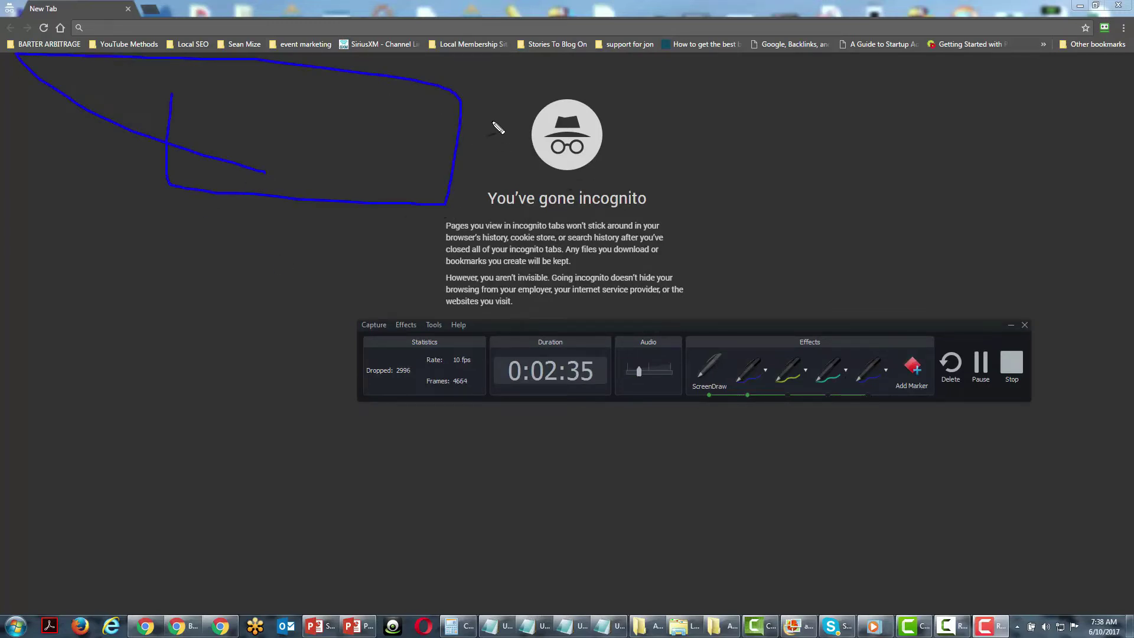
mouse_move(527, 98)
left_mouse_down()
mouse_move(931, 240)
mouse_move(324, 157)
left_mouse_up()
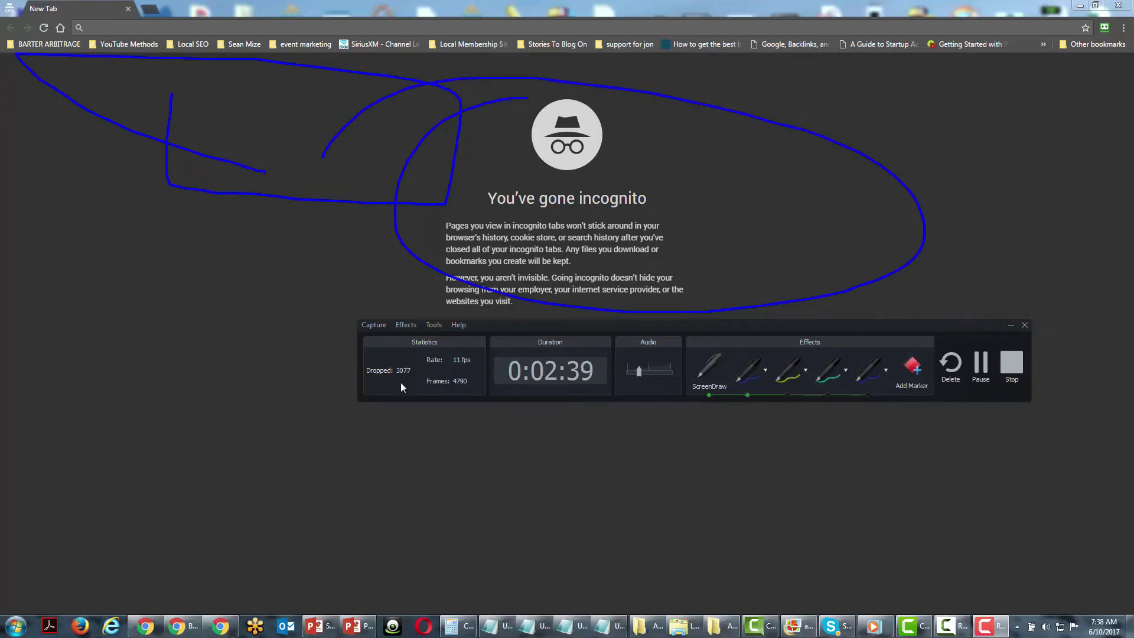
key("Escape")
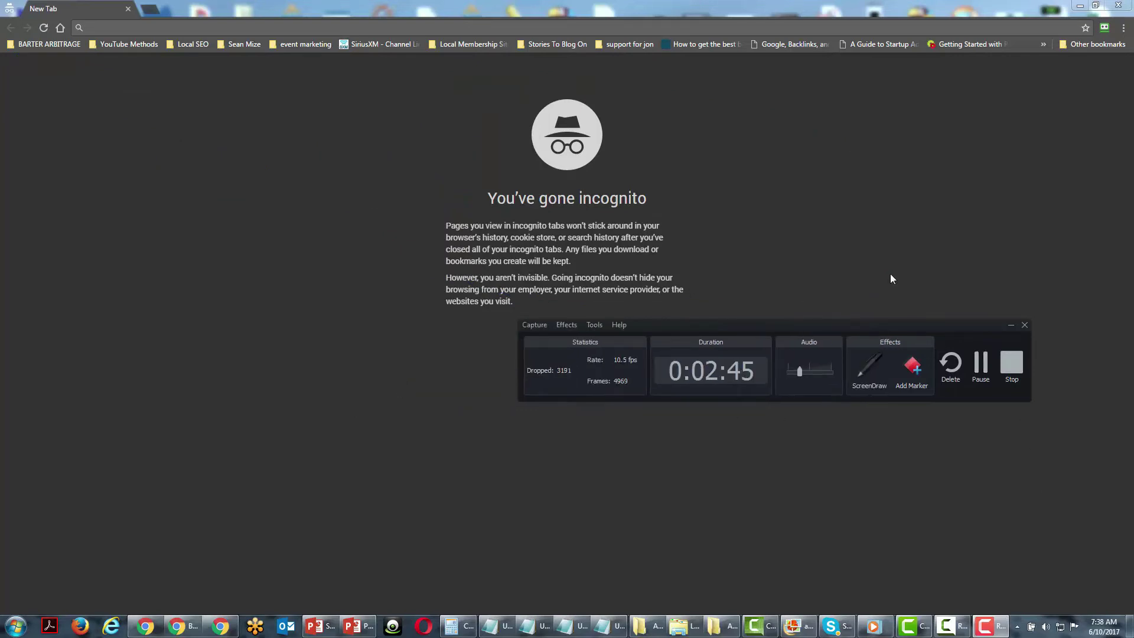
In ScreenDraw, change the yellow pen's width, draw four crossing yellow lines over the incognito text, and clear them by exiting.
left_click(867, 372)
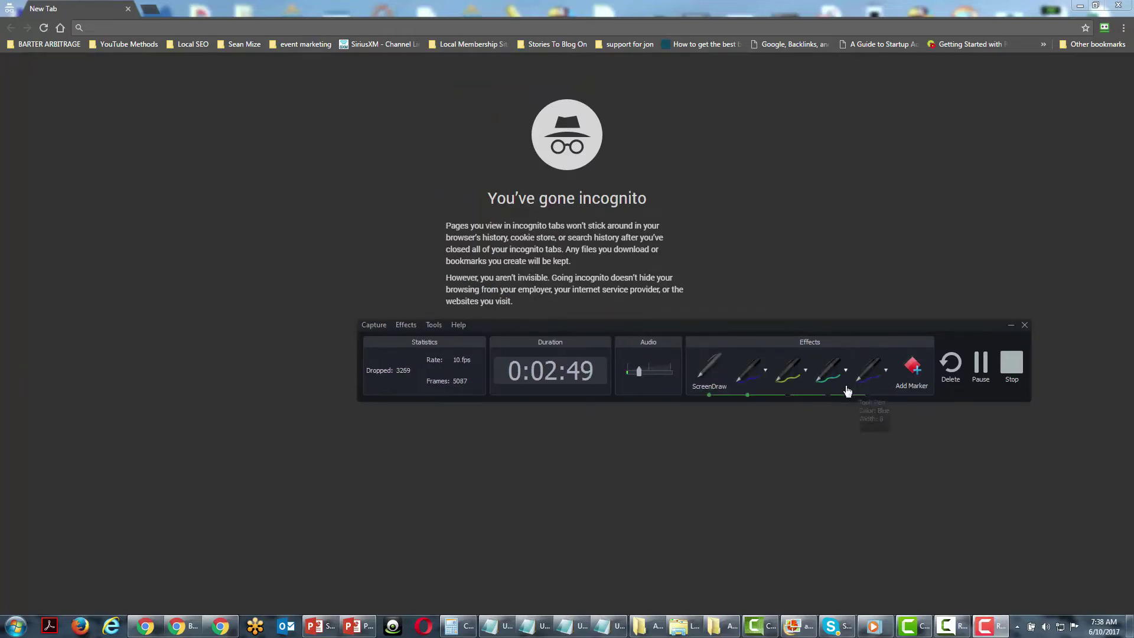
left_click(806, 372)
mouse_move(800, 419)
left_click(862, 447)
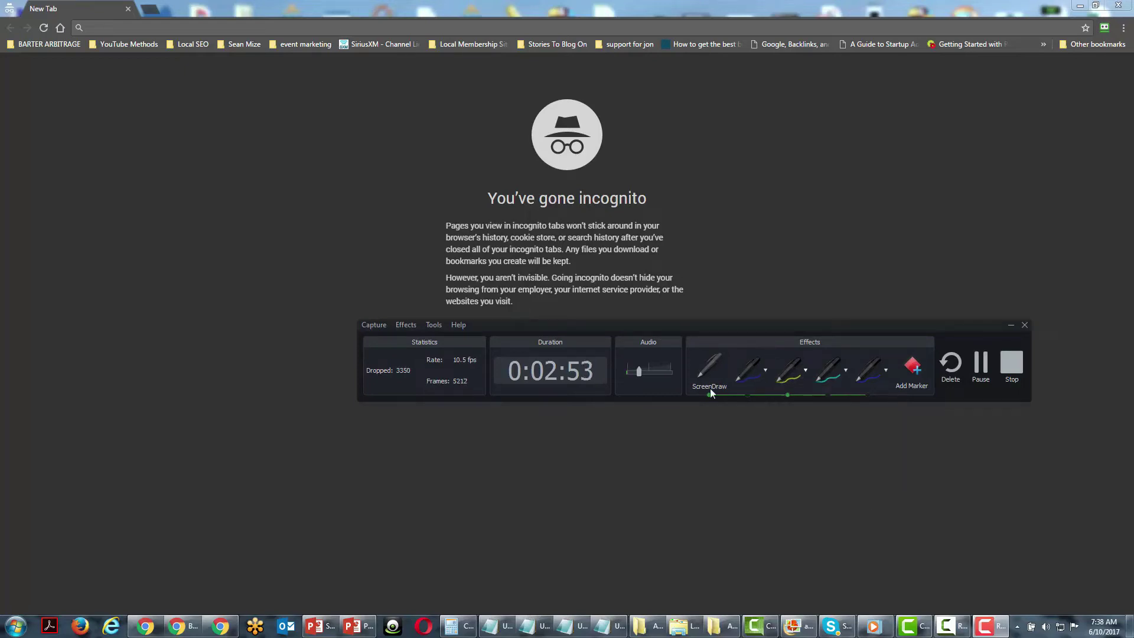
left_click_drag(434, 159, 930, 217)
left_click_drag(479, 218, 863, 253)
left_click_drag(604, 101, 589, 219)
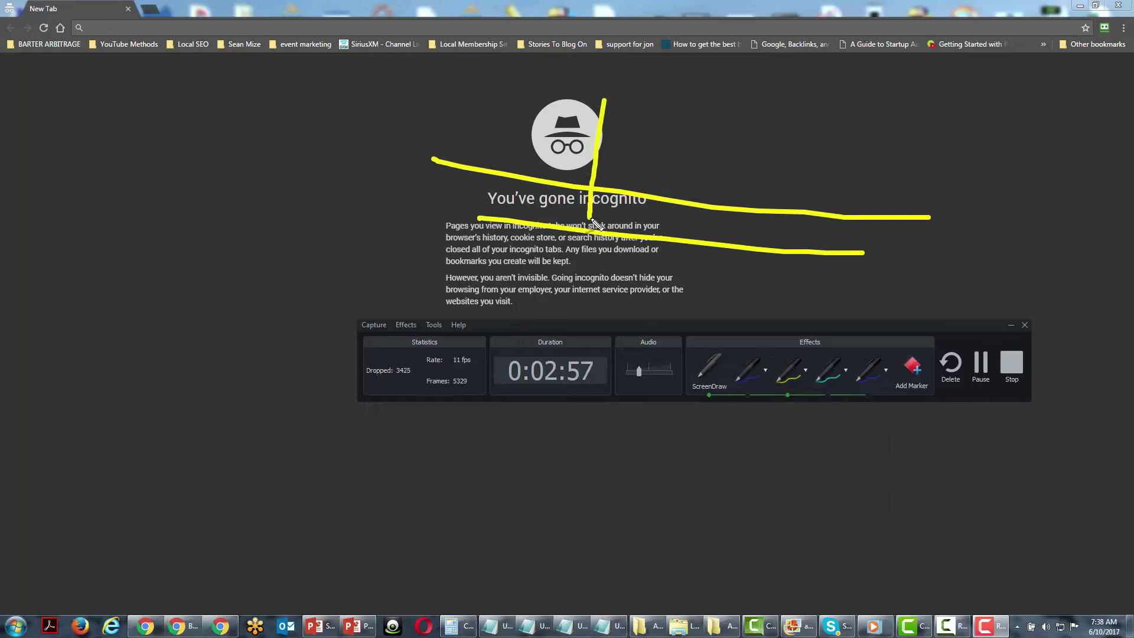
left_click_drag(674, 122, 639, 261)
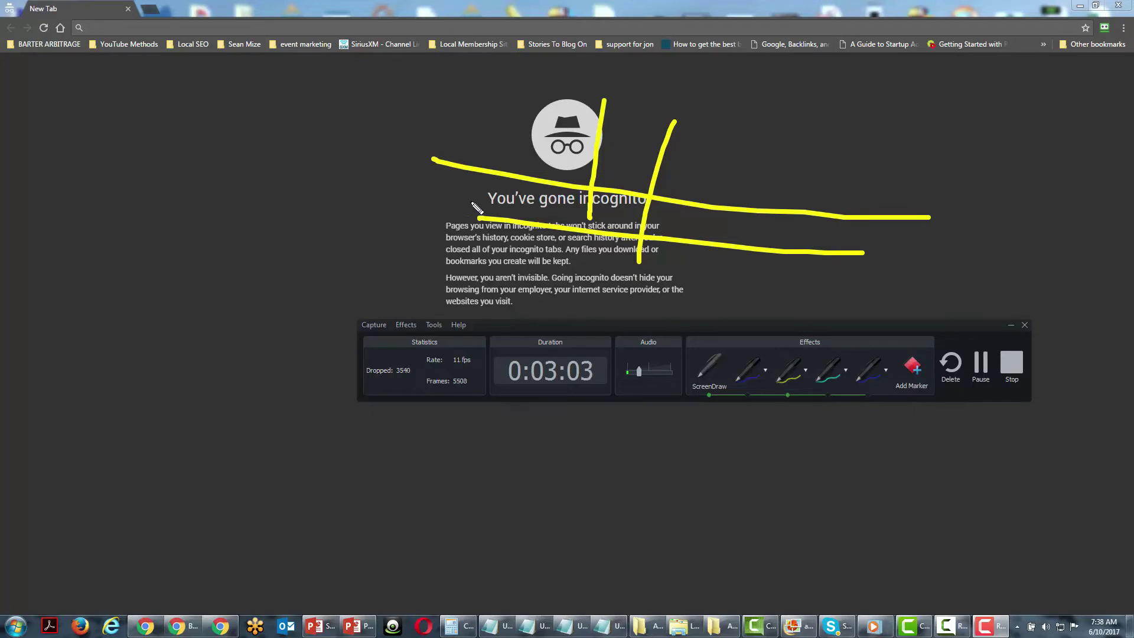
key("Escape")
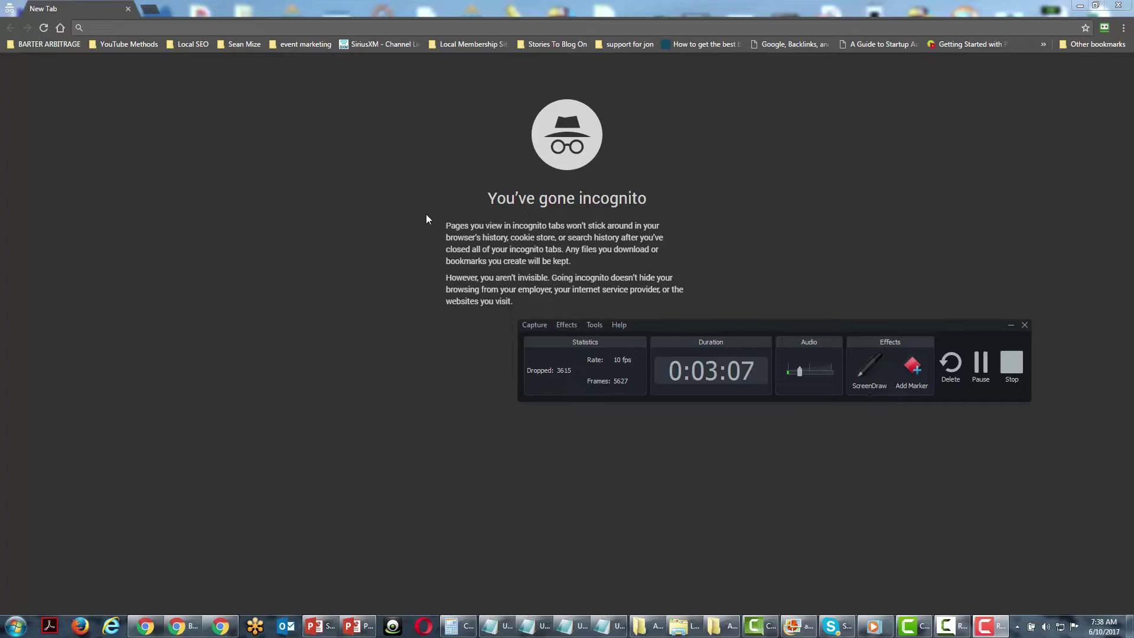
Move the recorder's control window to the middle of the page, over the last lines of the incognito text.
left_click_drag(718, 327, 332, 287)
left_click_drag(555, 306, 491, 307)
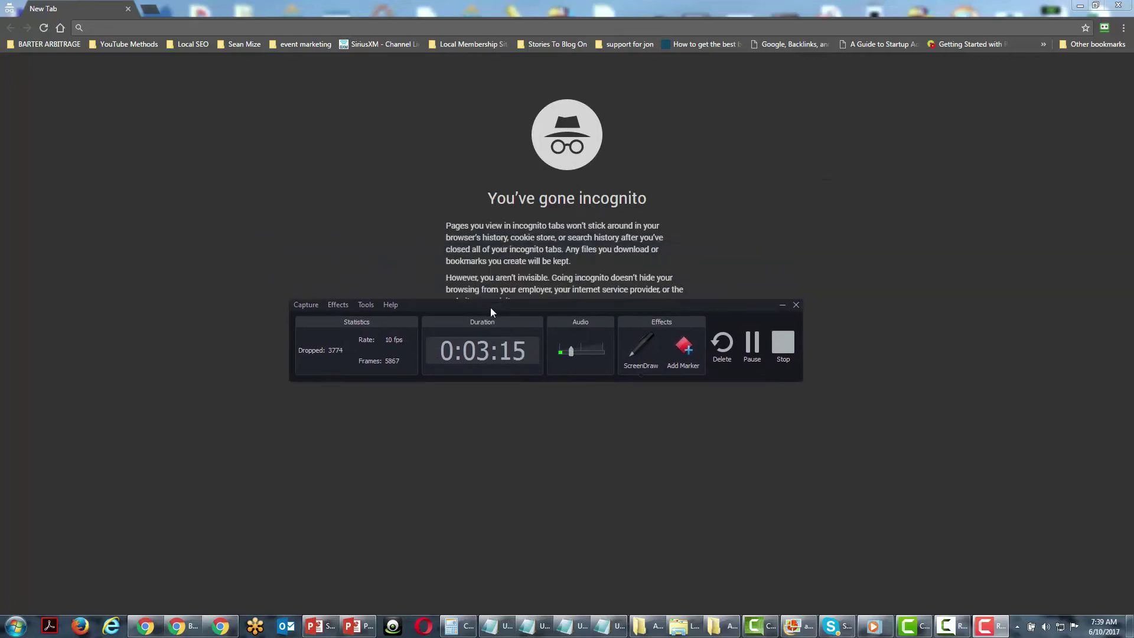
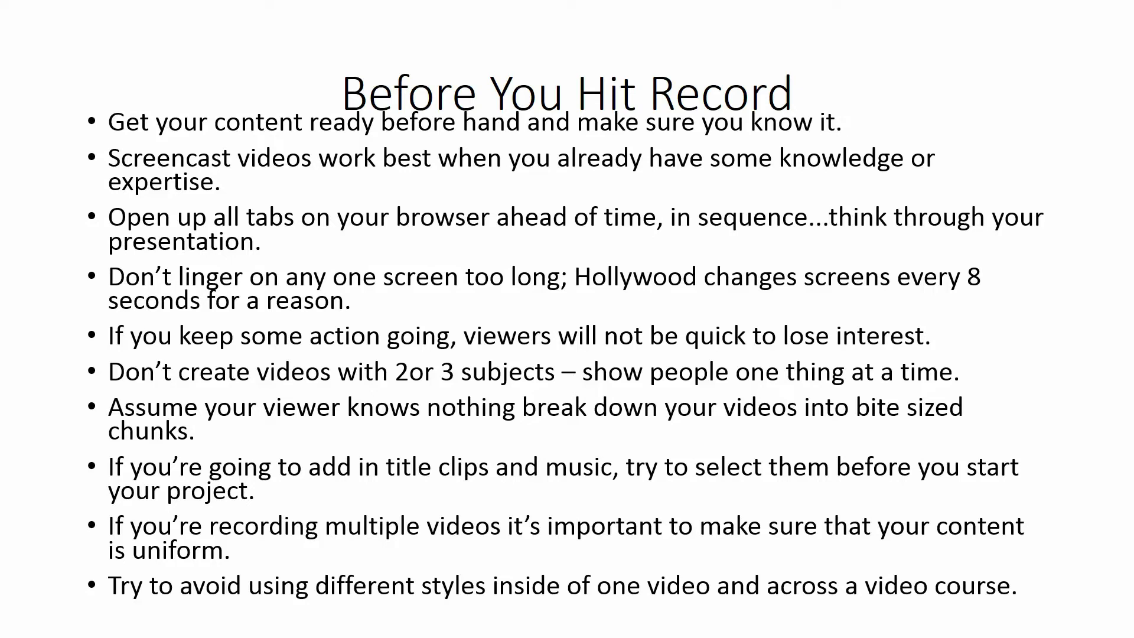
key("alt+Tab")
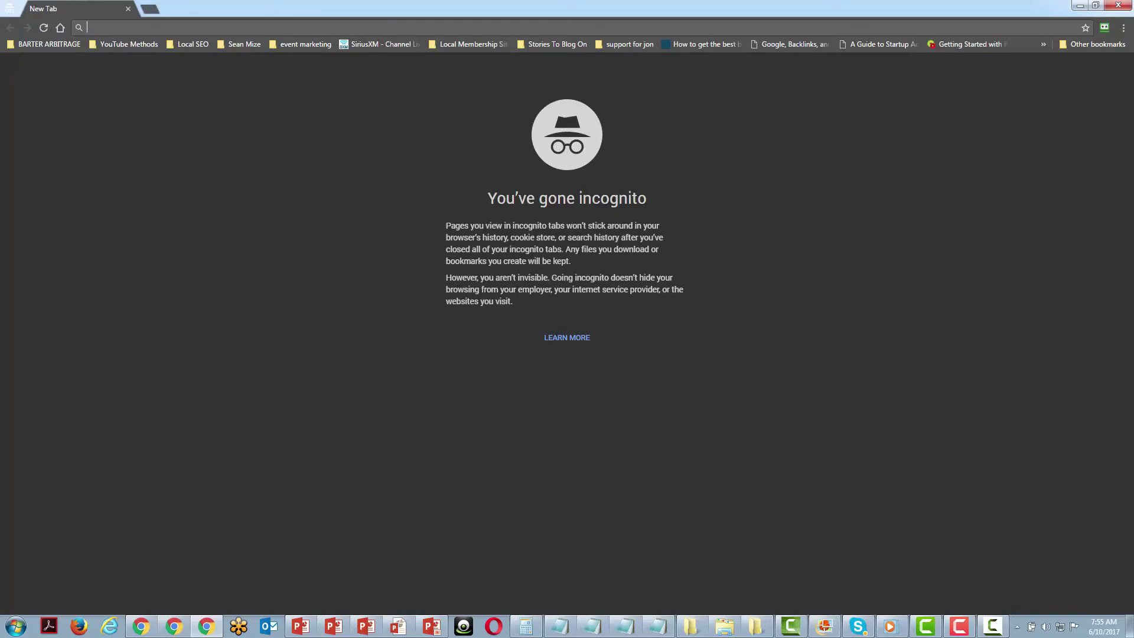
left_click(344, 28)
type("www.google.com")
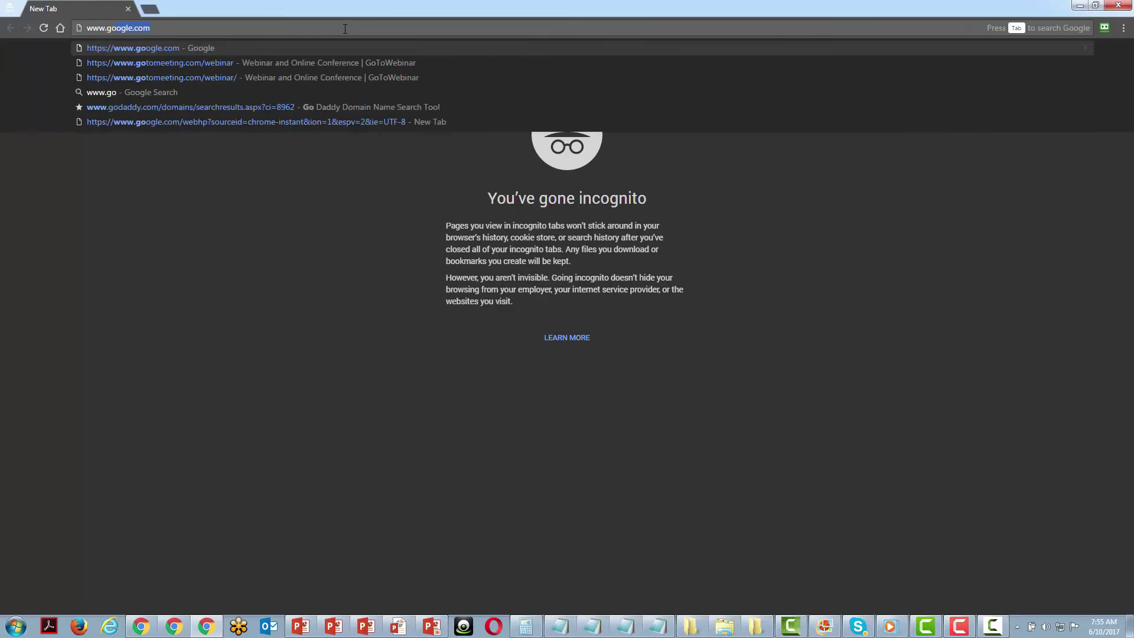
key("Return")
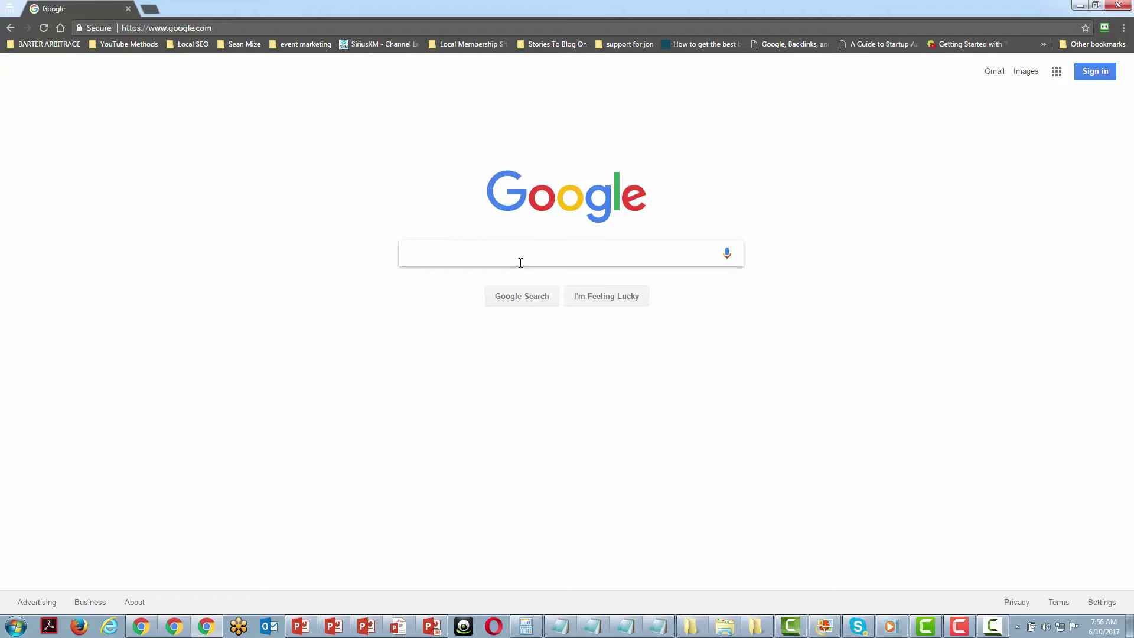
Search Google for "library" and dismiss the location permission request.
type("library")
key("Return")
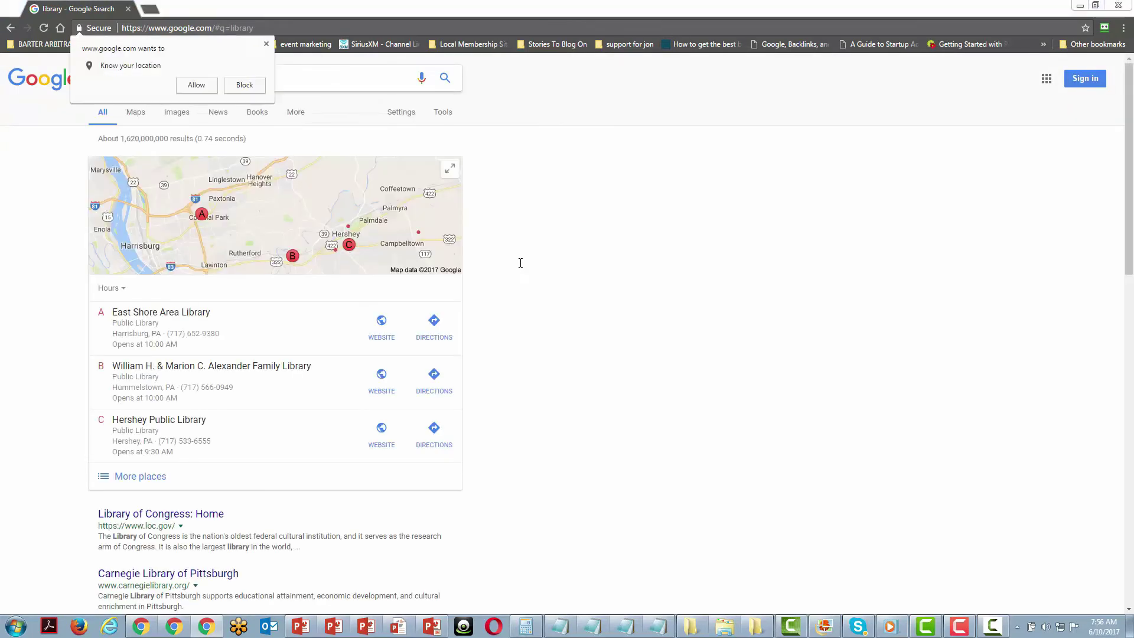
left_click(658, 265)
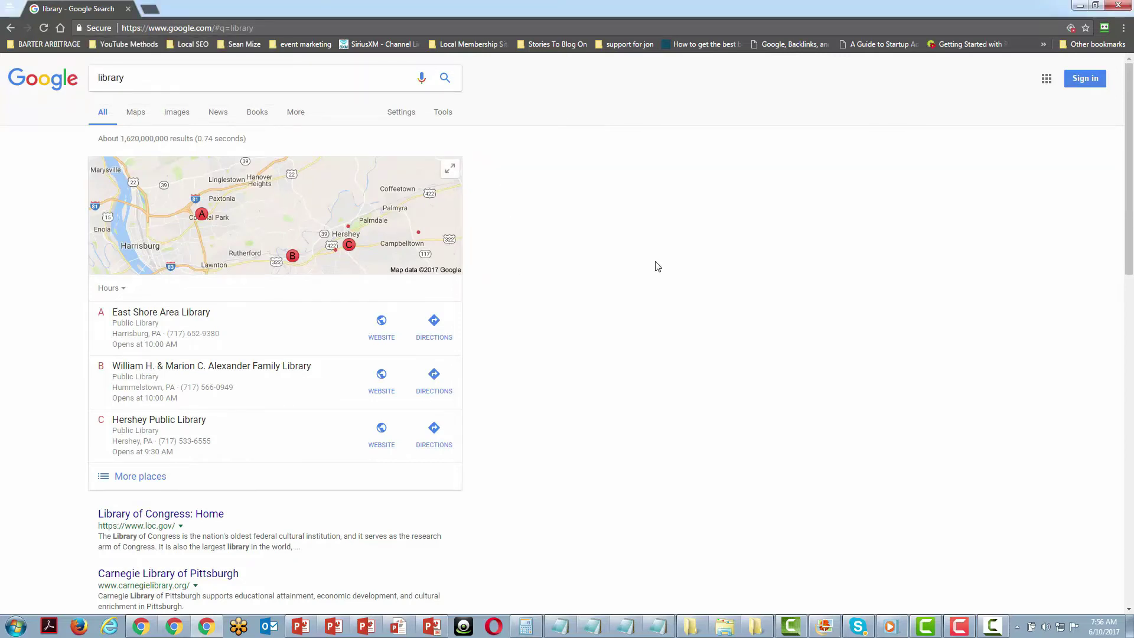
Open a second browser tab and go to yahoo.com.
left_click(155, 8)
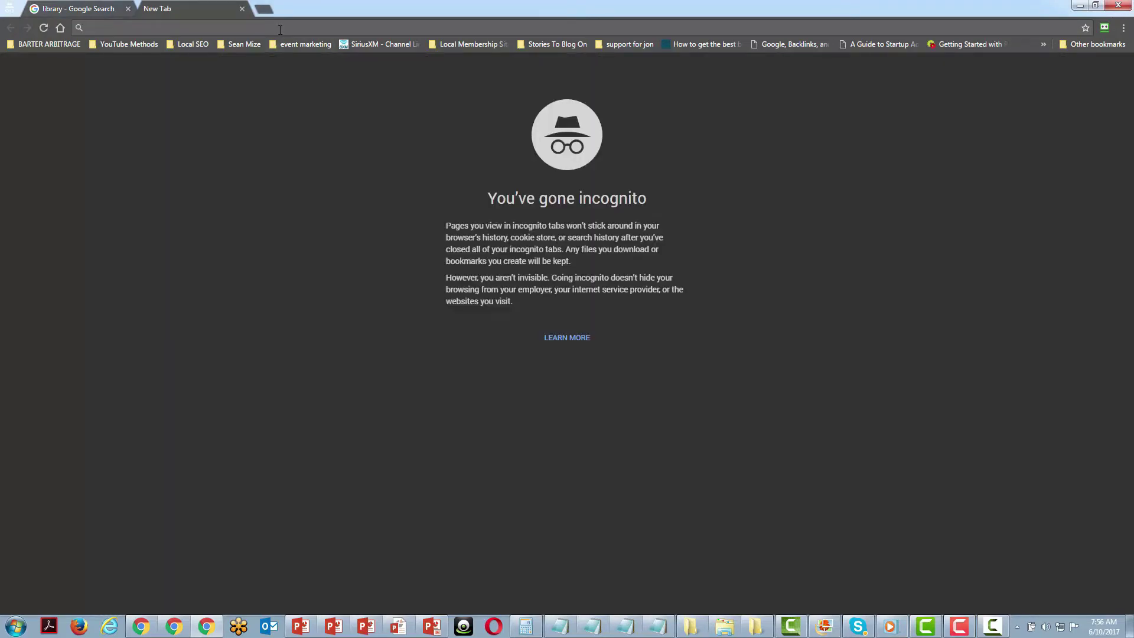
type("yarh")
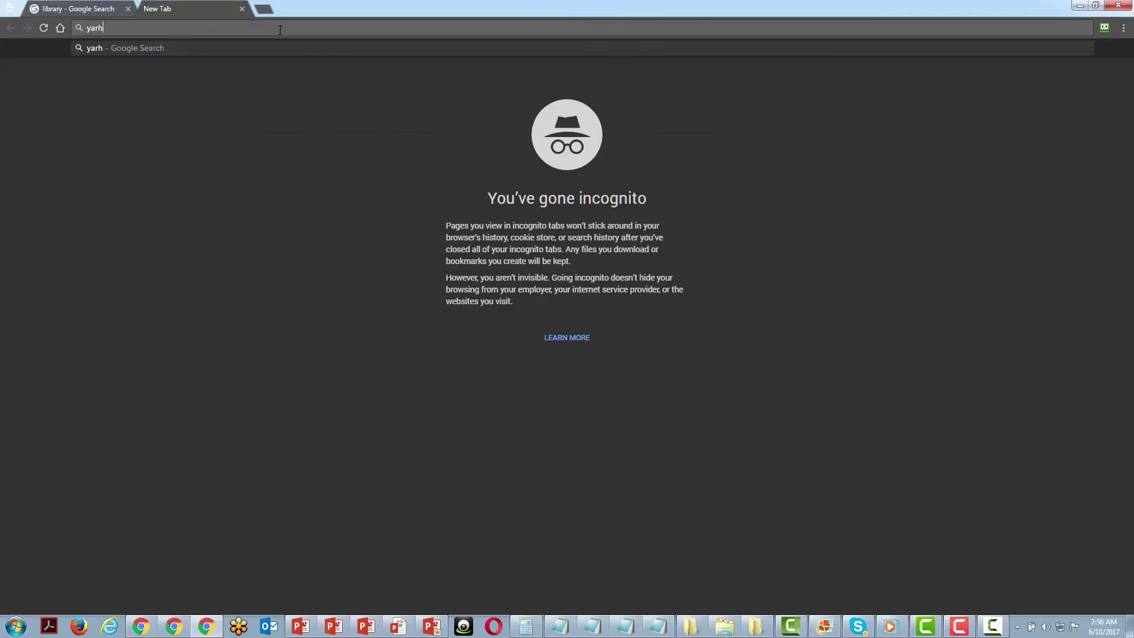
type("oo.com")
key("Return")
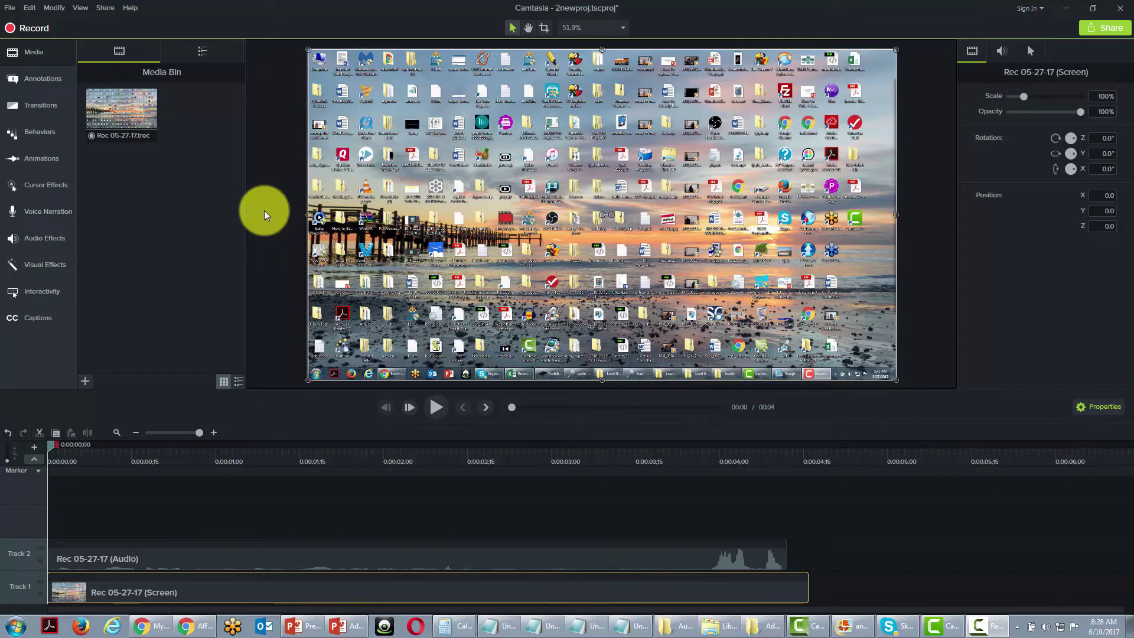
Delete the Rec 05-27-17 audio clip from Track 2 of the timeline.
left_click(106, 9)
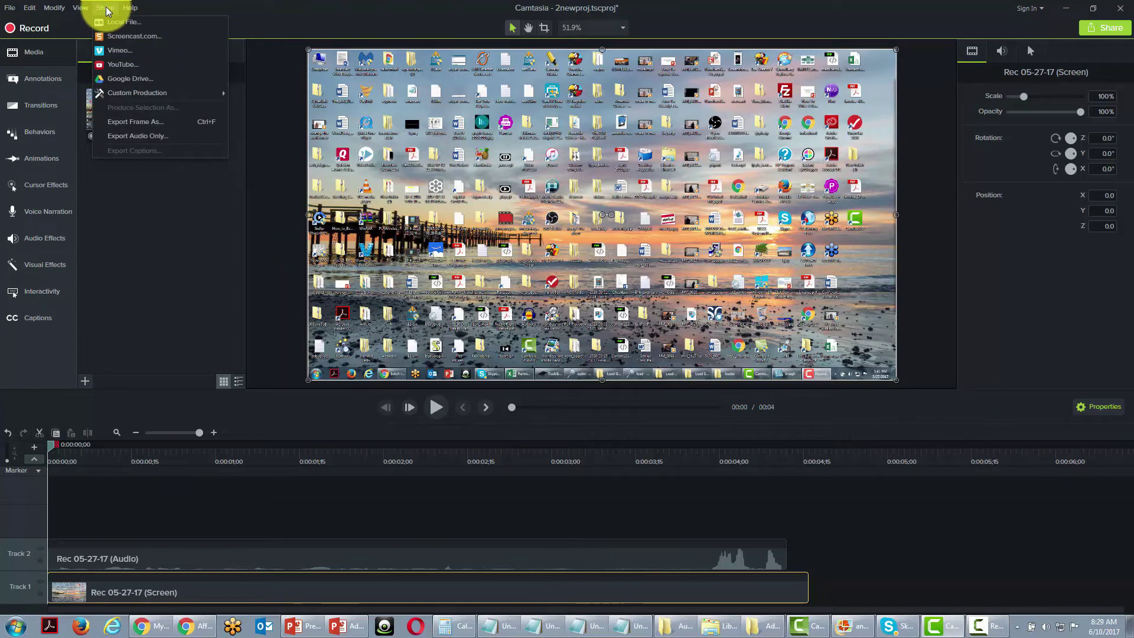
left_click(331, 12)
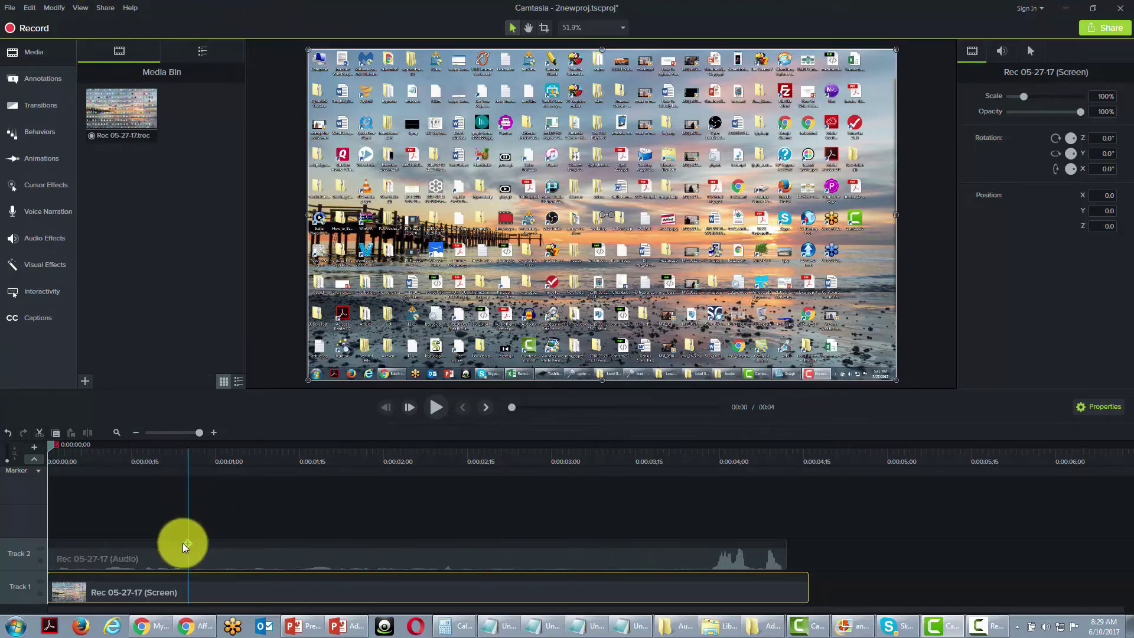
left_click(189, 558)
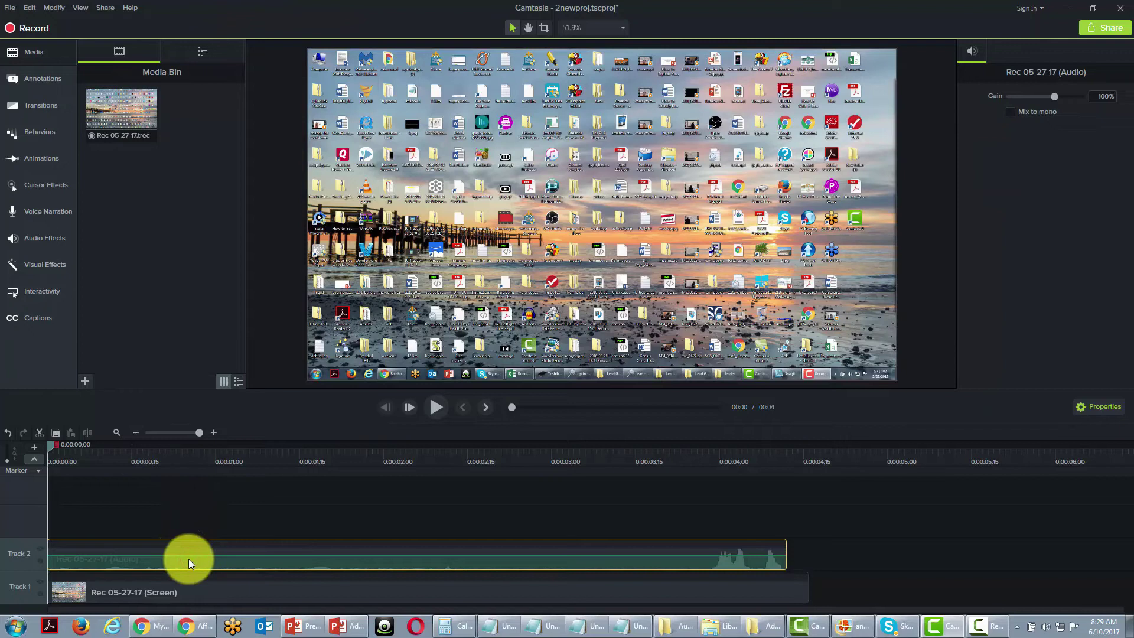
key("Delete")
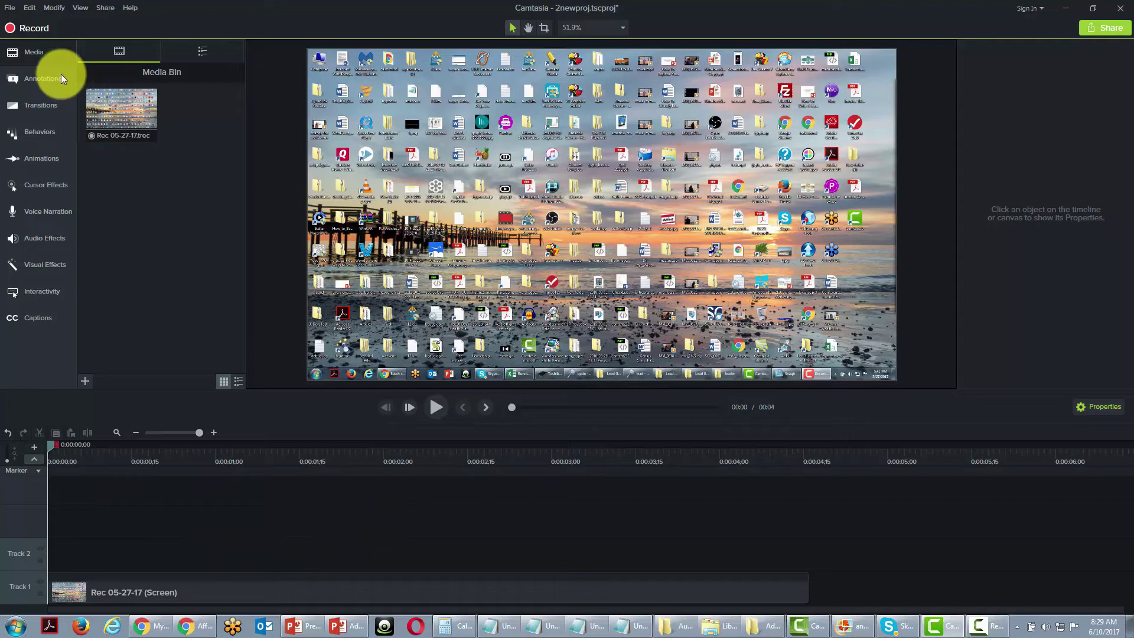
Save the project under the new name create-a-gif and dismiss the project files notice.
left_click(10, 8)
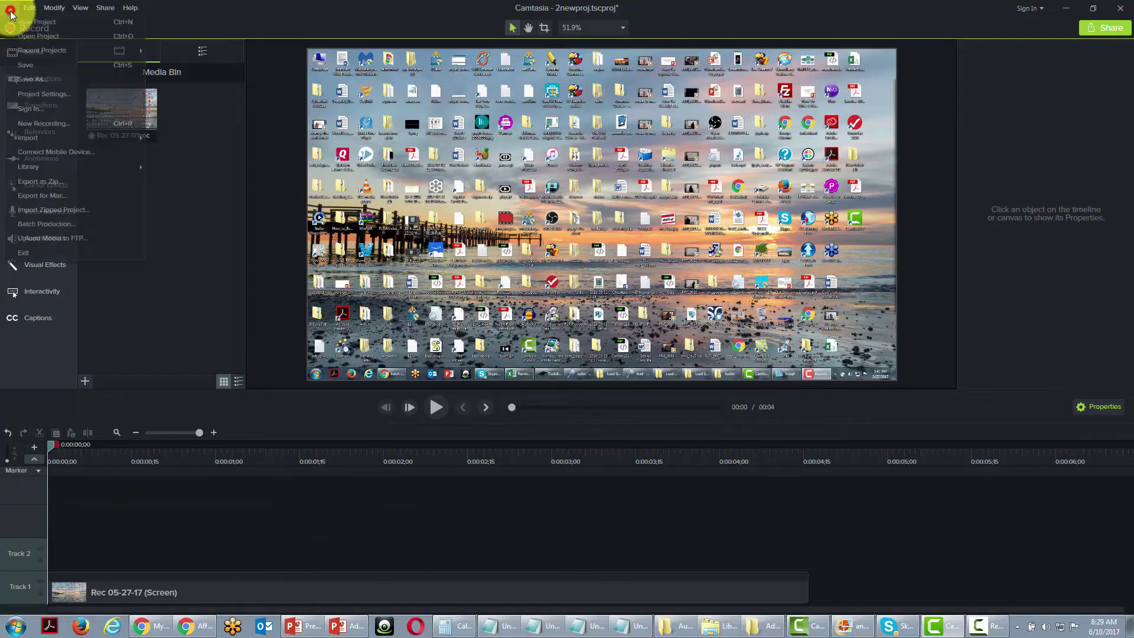
left_click(36, 79)
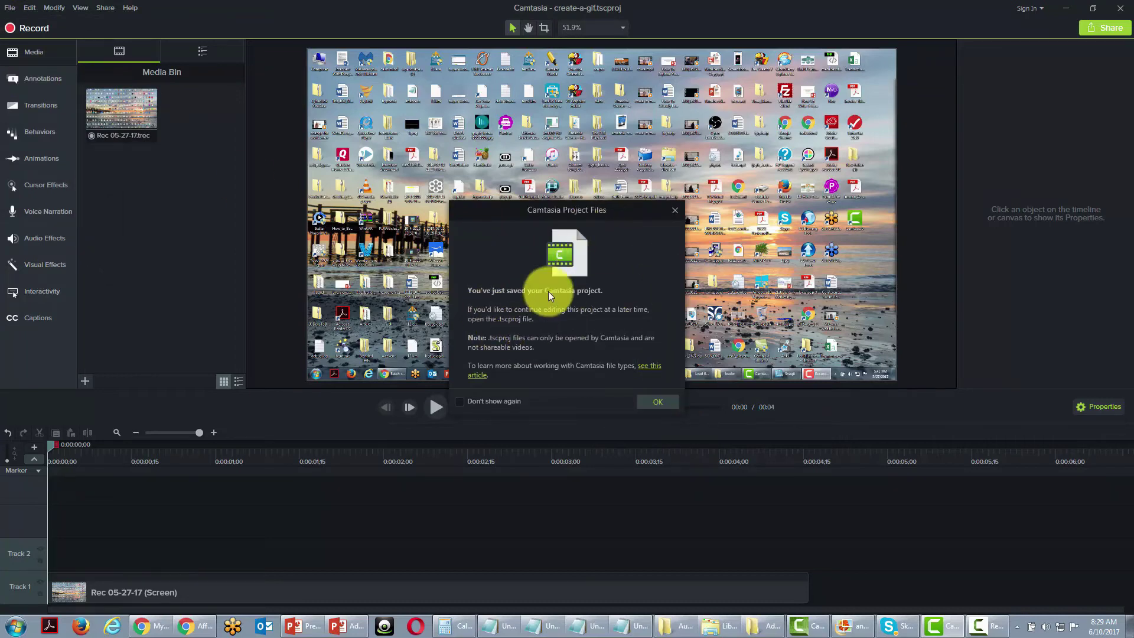
left_click(656, 401)
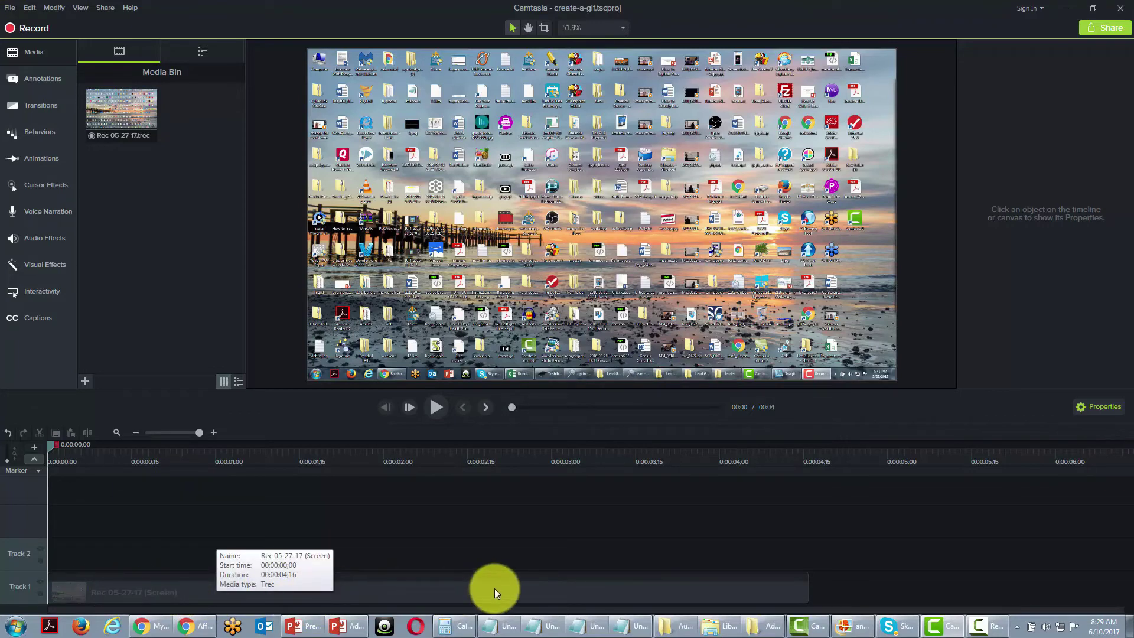
Place the playhead at 0:00:01;04 with a marker on the screen clip, and hide the marker track.
left_click(50, 446)
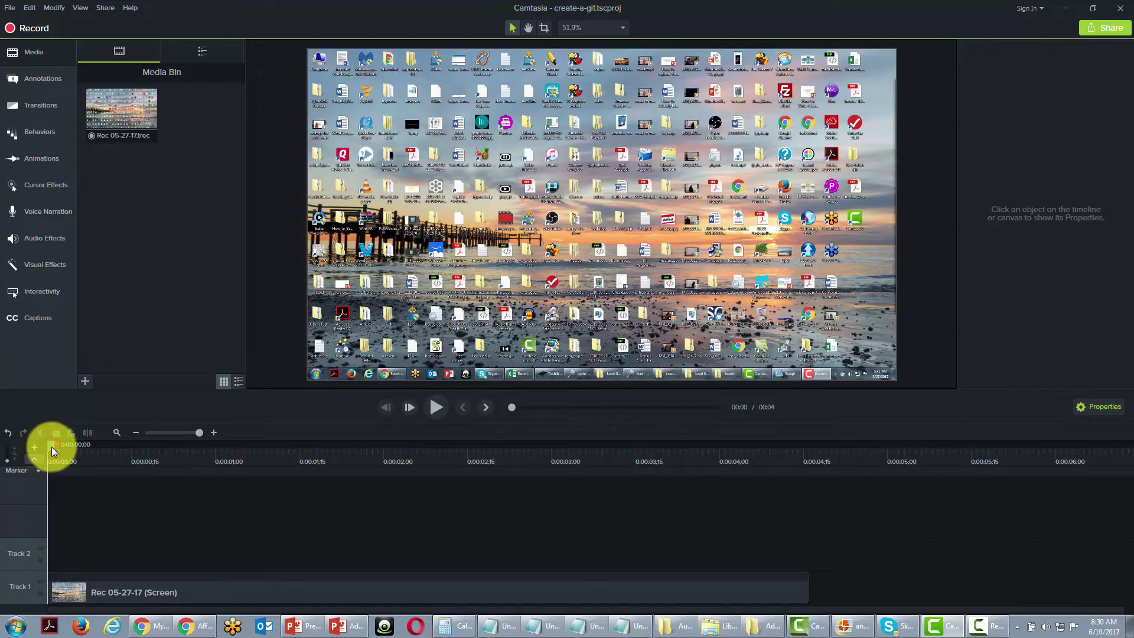
left_click_drag(52, 447, 198, 441)
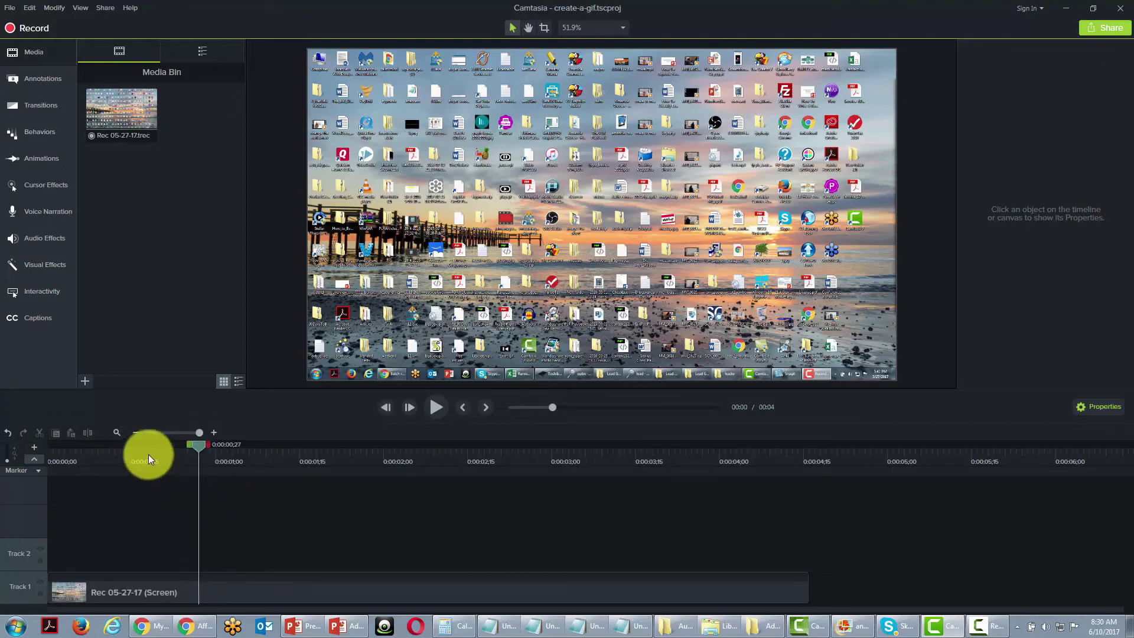
left_click(236, 578)
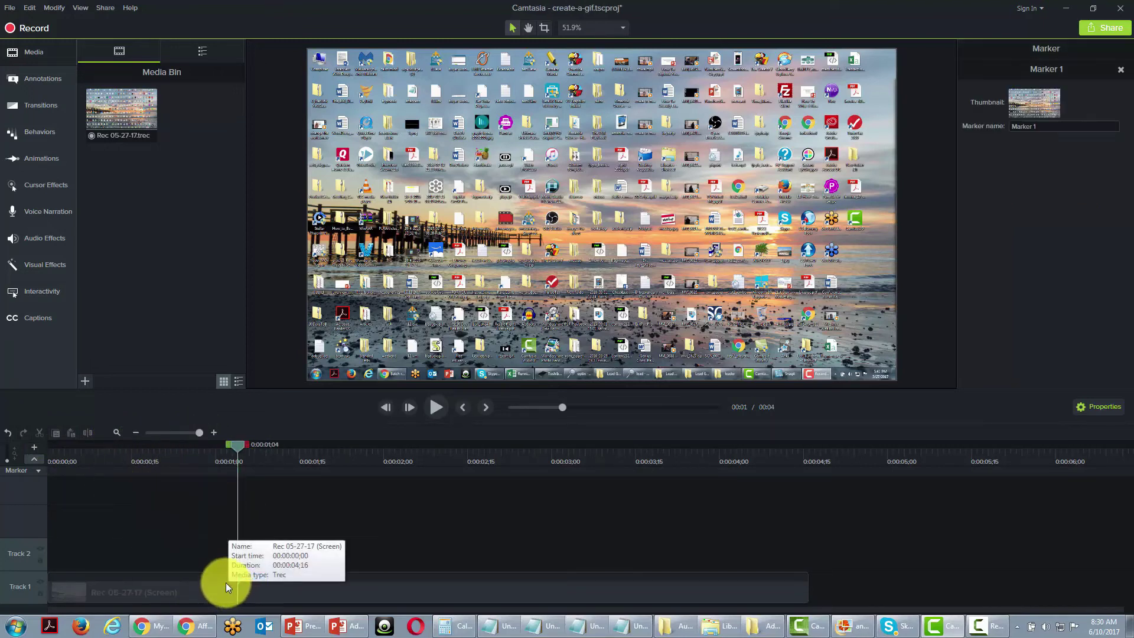
left_click(37, 473)
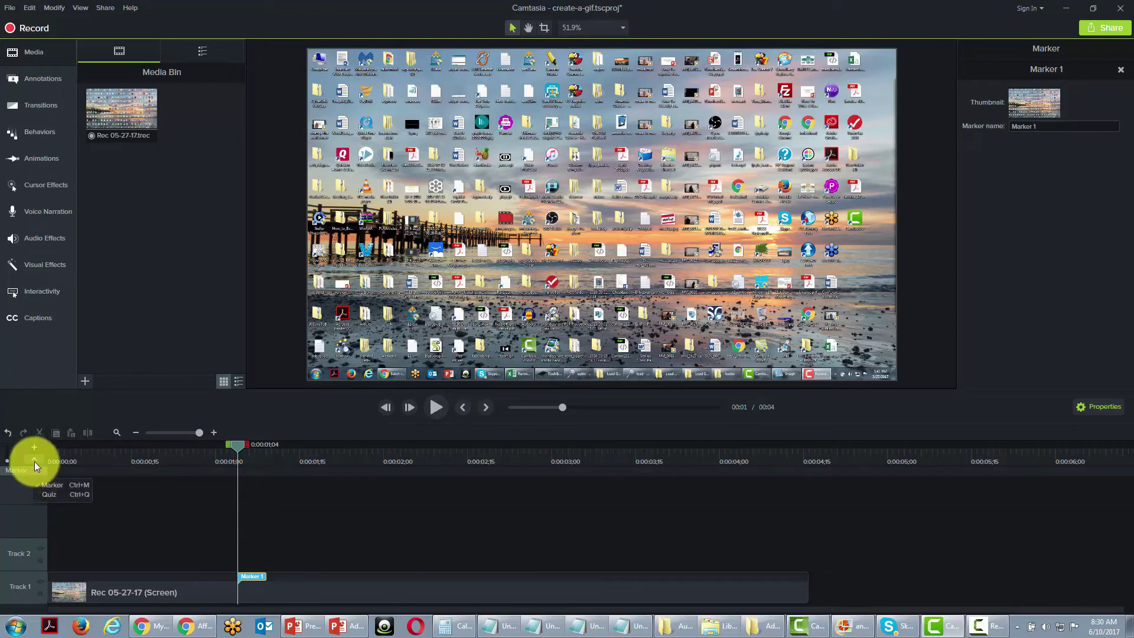
left_click(34, 462)
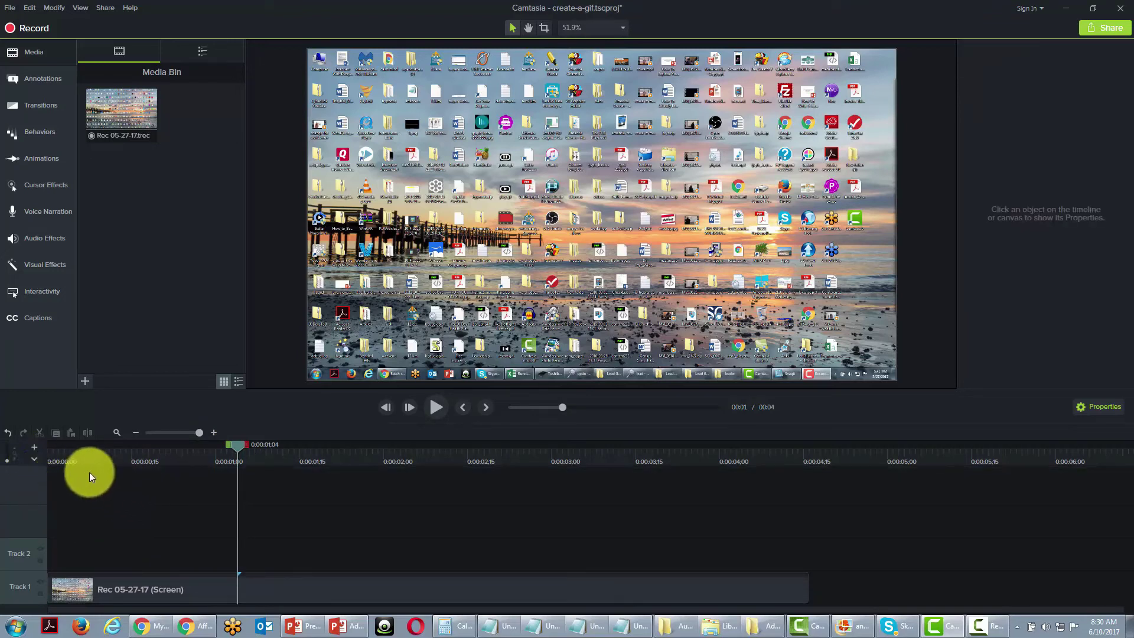
Split the screen recording at the playhead and delete the part after it.
left_click(84, 434)
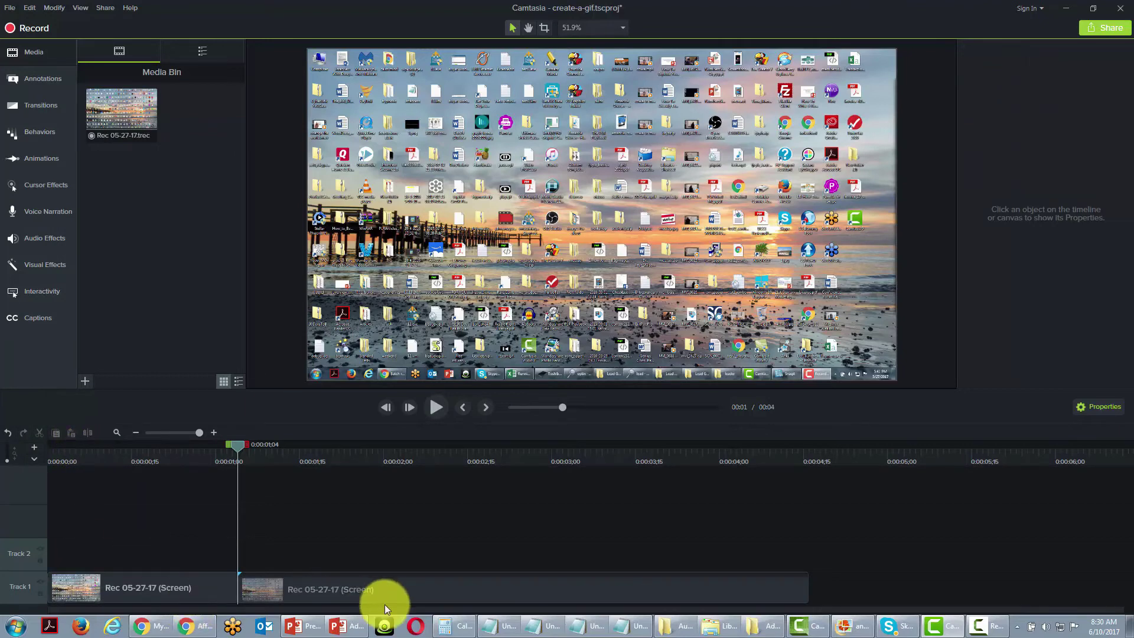
left_click(391, 594)
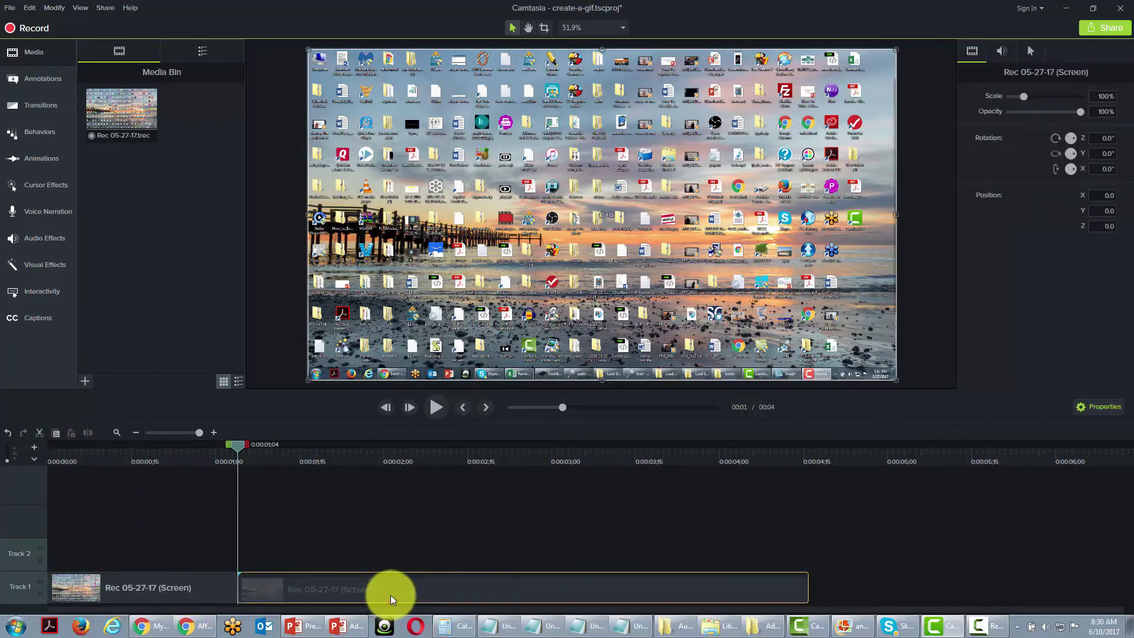
key("Delete")
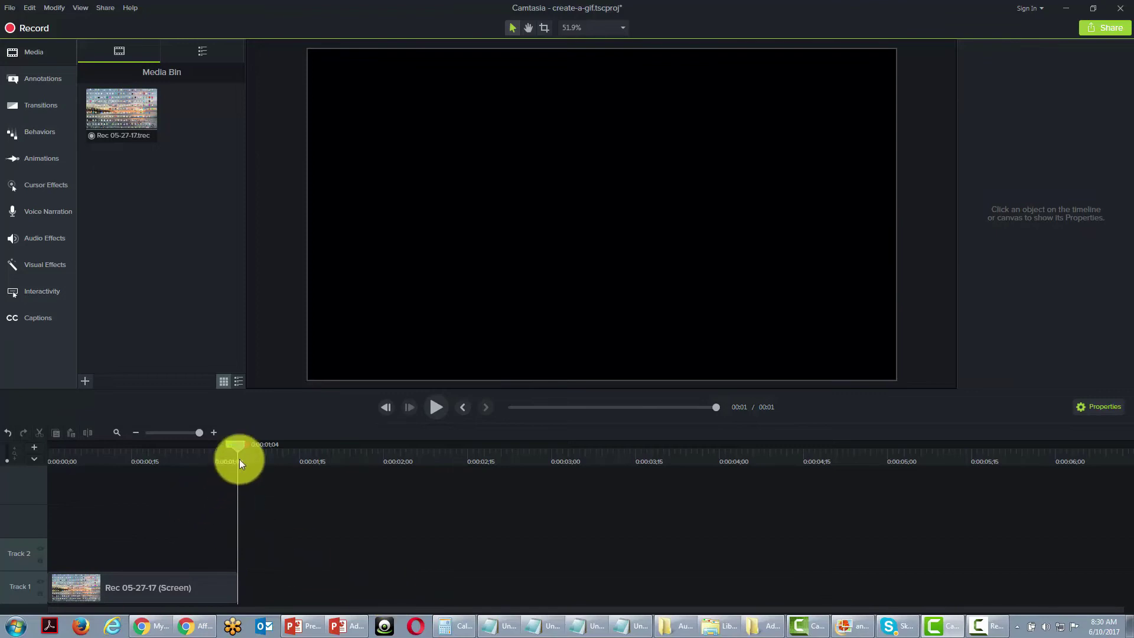
Select the remaining screen clip, start a new custom production, and choose GIF - animation file as the format.
left_click(143, 583)
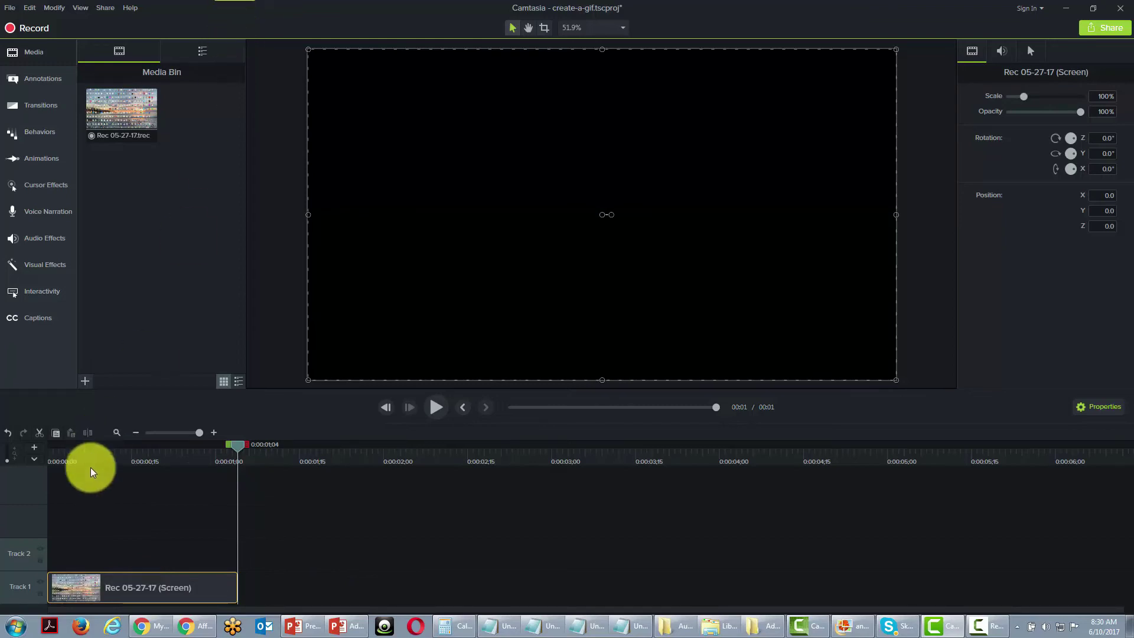
left_click(104, 8)
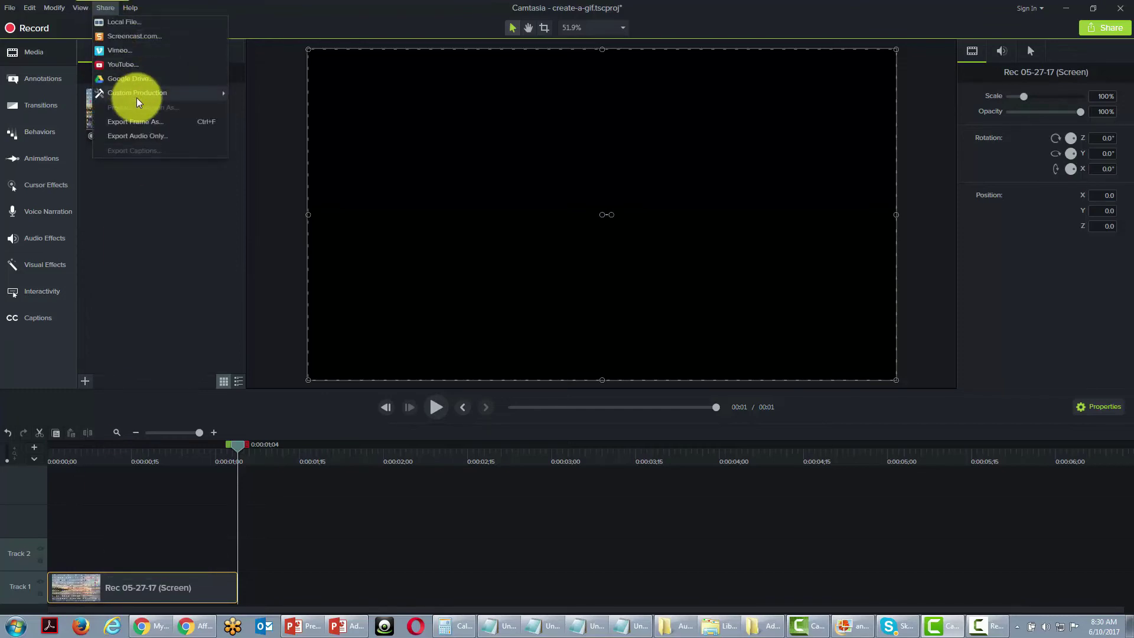
mouse_move(139, 102)
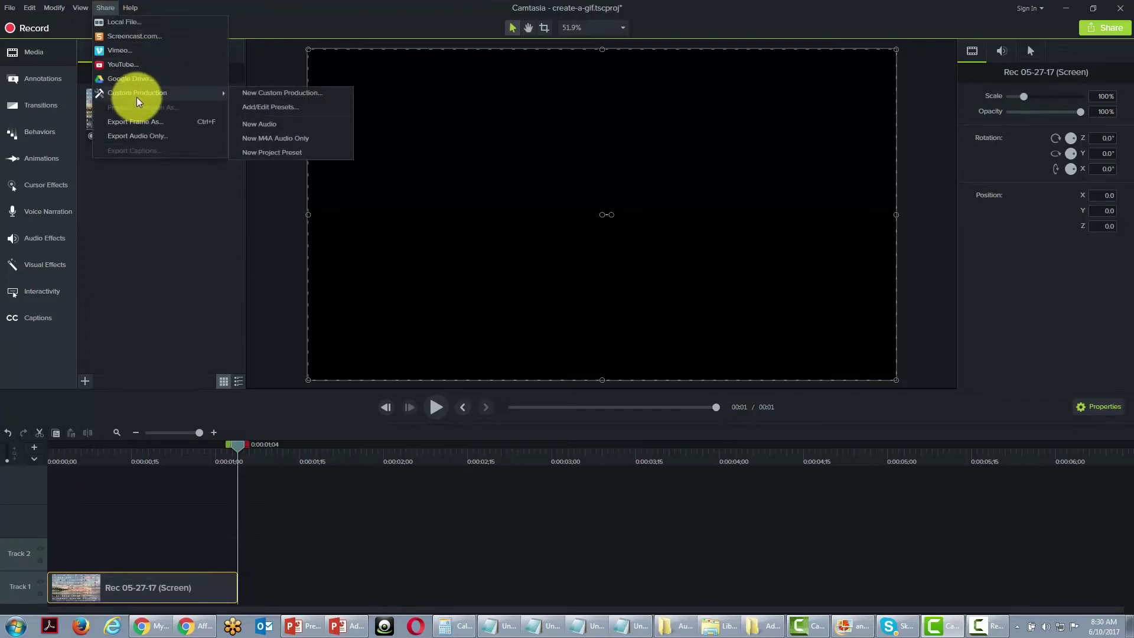
left_click(250, 93)
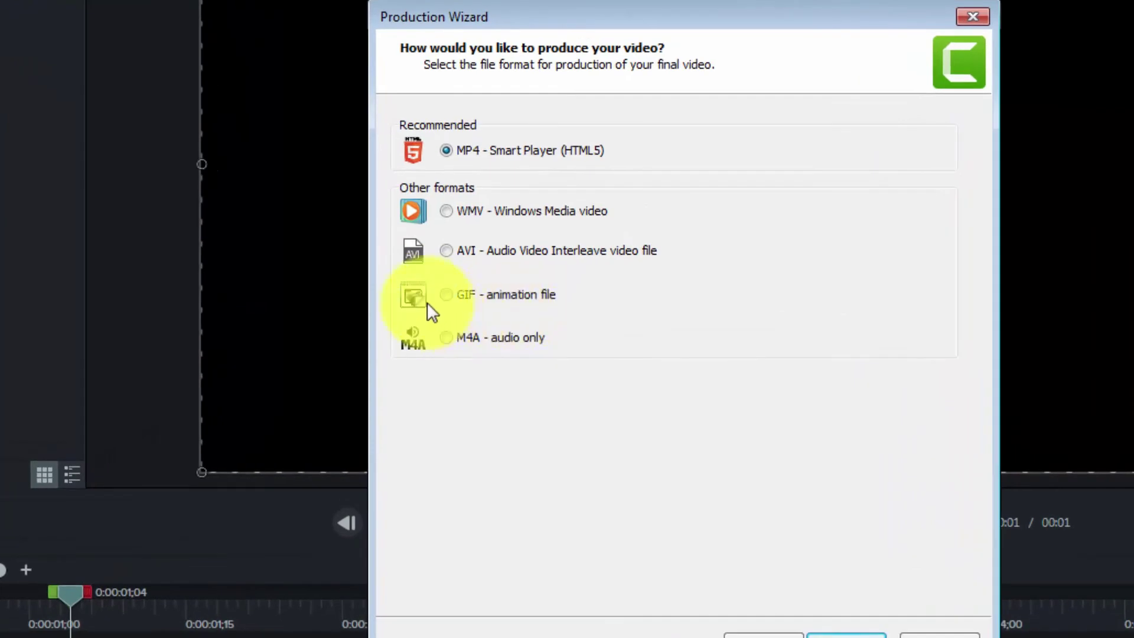
left_click(447, 295)
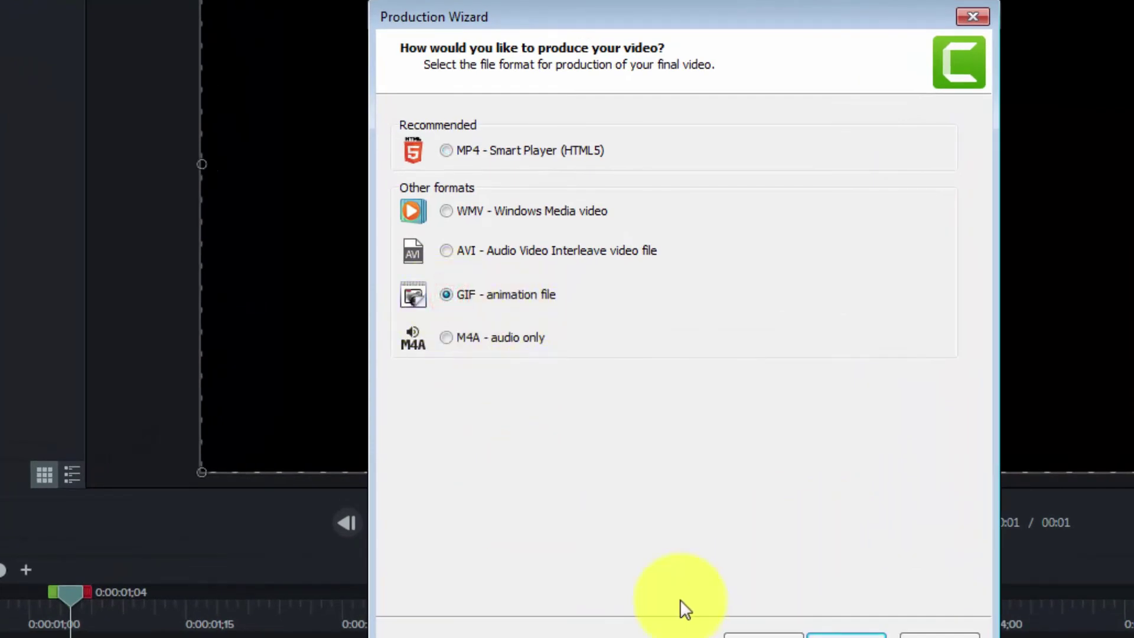
left_click(845, 635)
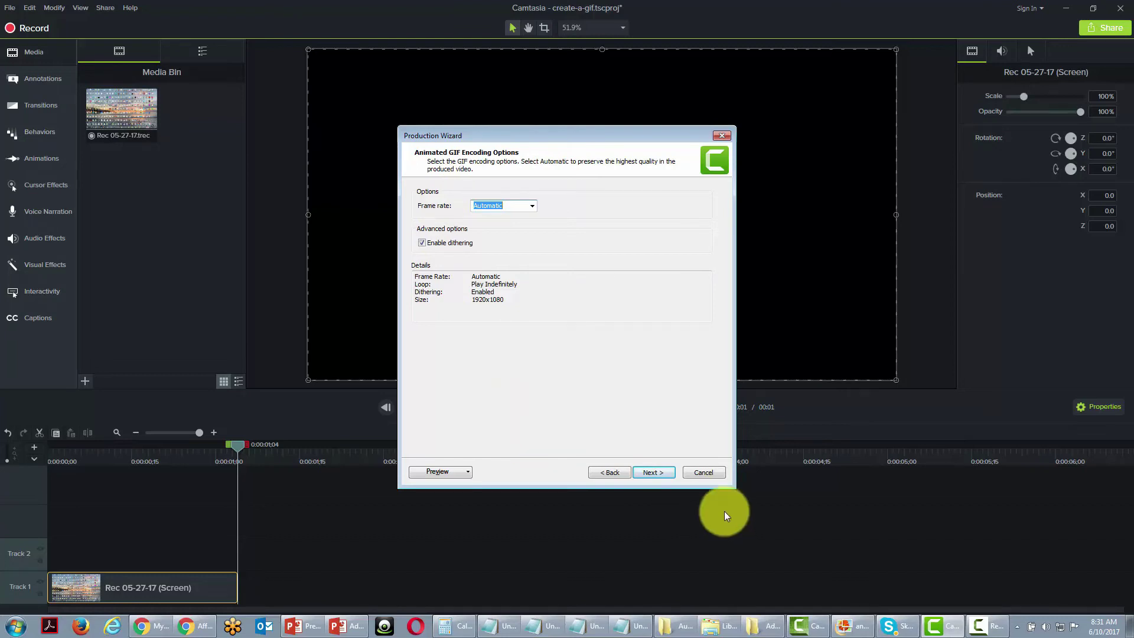
Produce create-a-gif with automatic frame rate and the current 1920x1080 size, with embedding into HTML turned off.
left_click(652, 473)
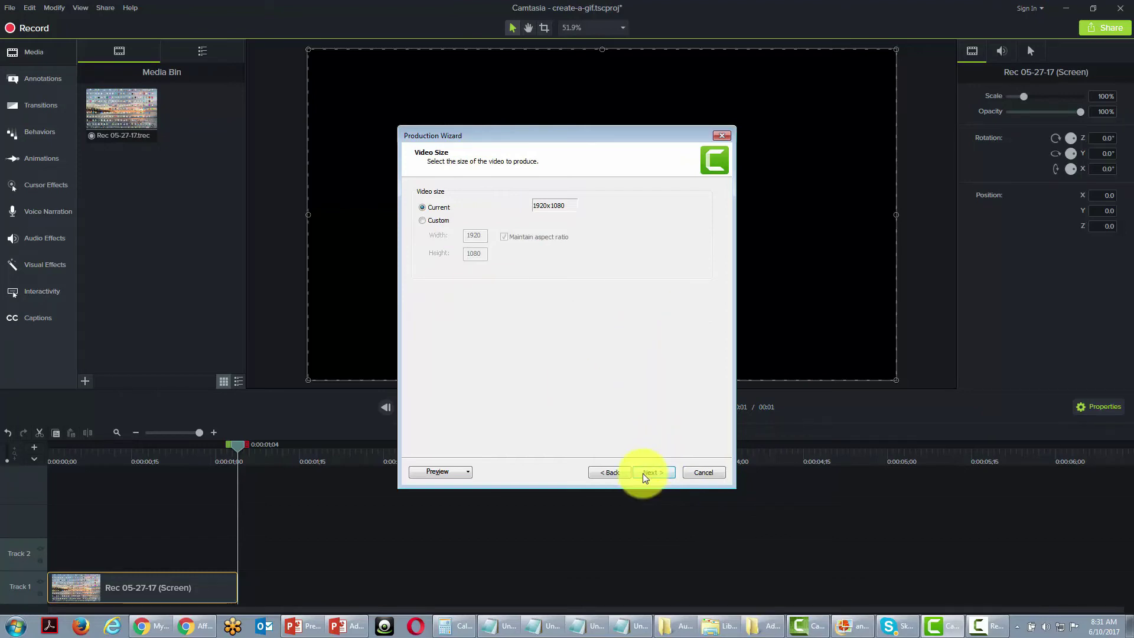
left_click(649, 473)
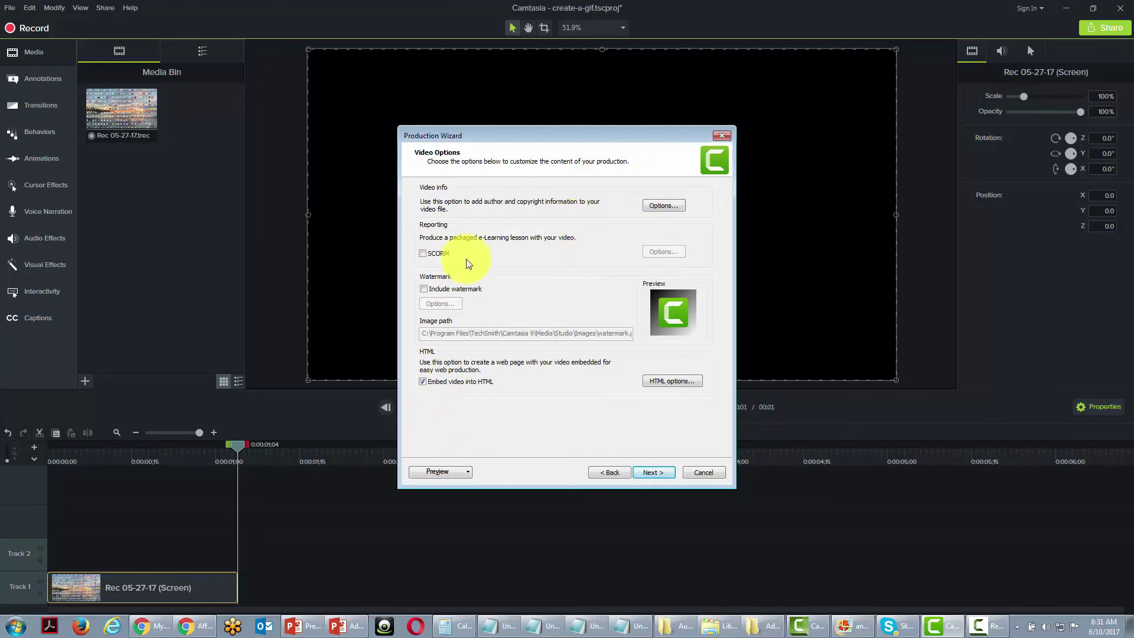
left_click(423, 381)
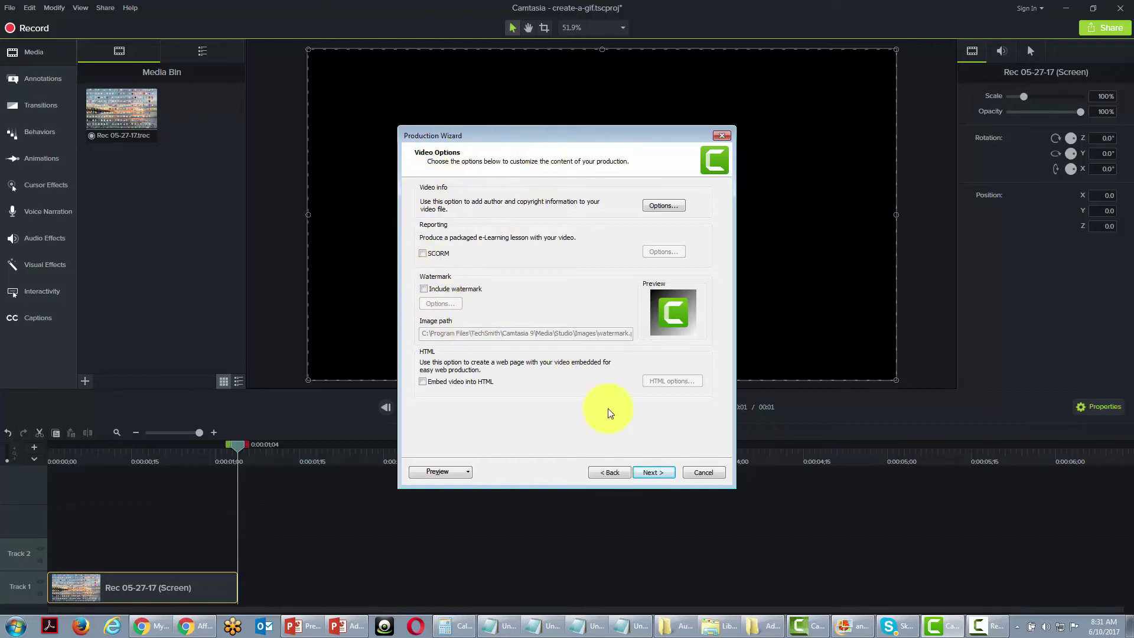
left_click(655, 477)
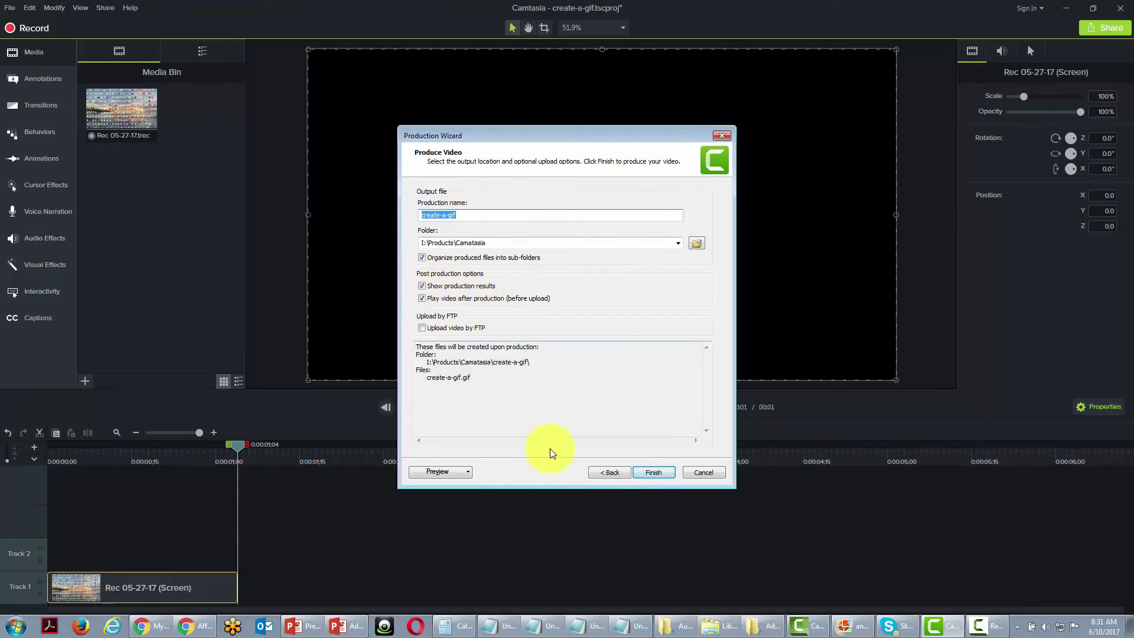
left_click(649, 470)
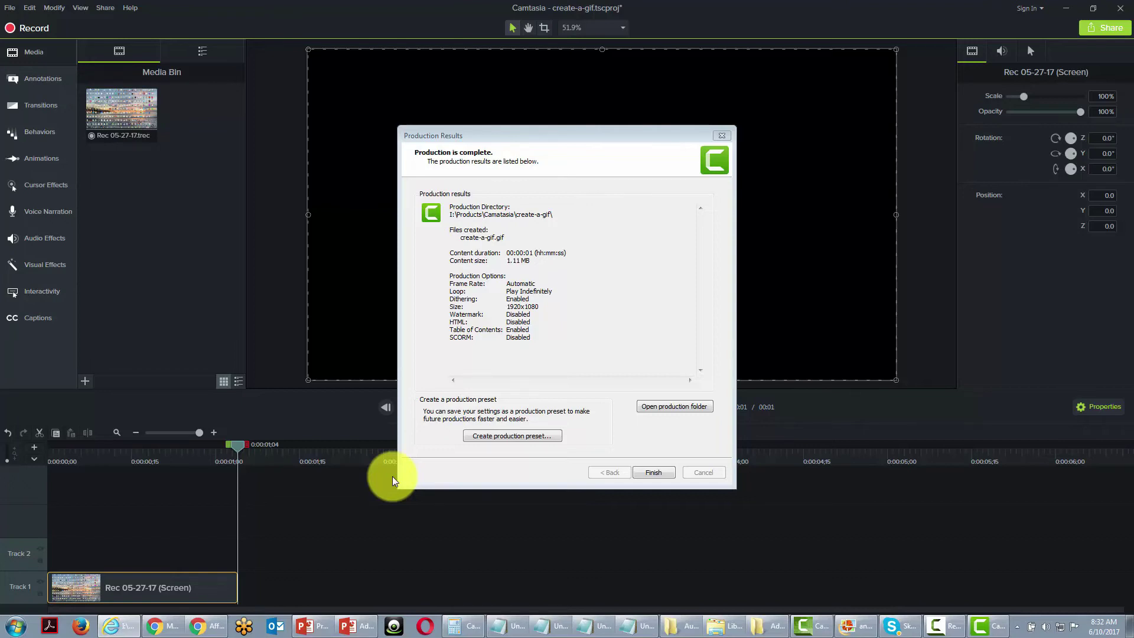
Close the production results and open the screen recorder, repositioning its window over the incognito browser.
left_click(650, 472)
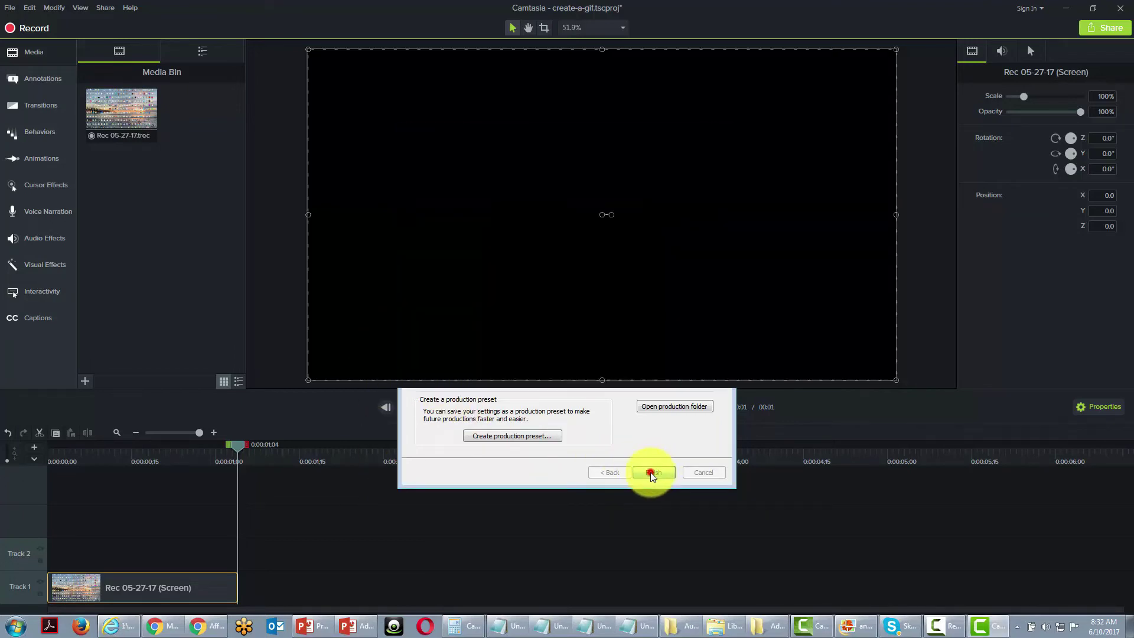
left_click(26, 28)
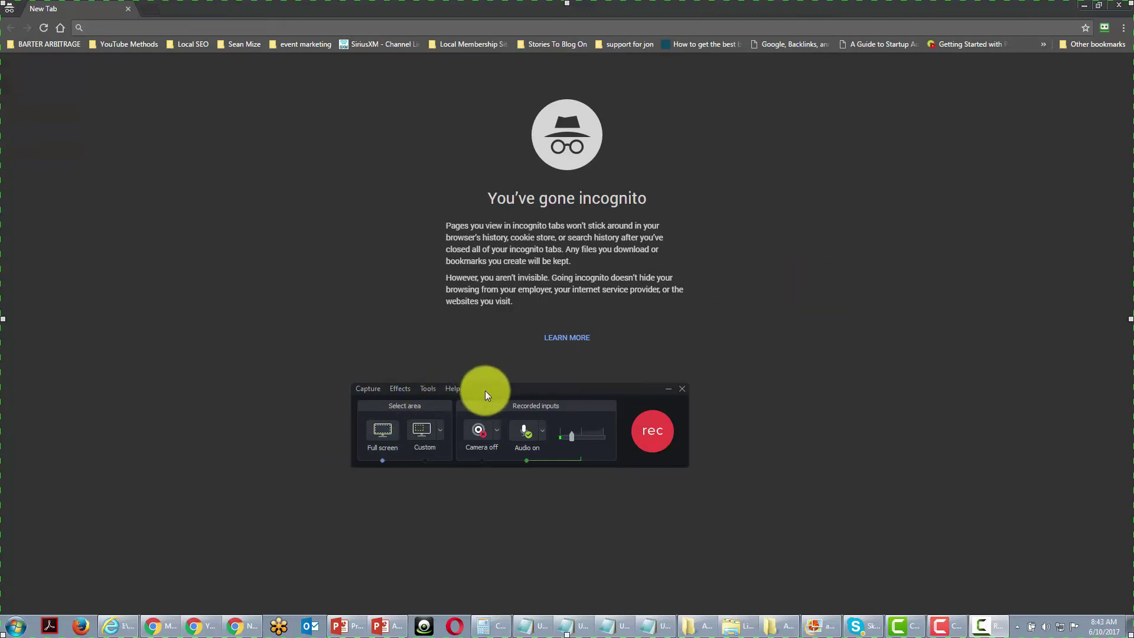
left_click_drag(484, 391, 460, 306)
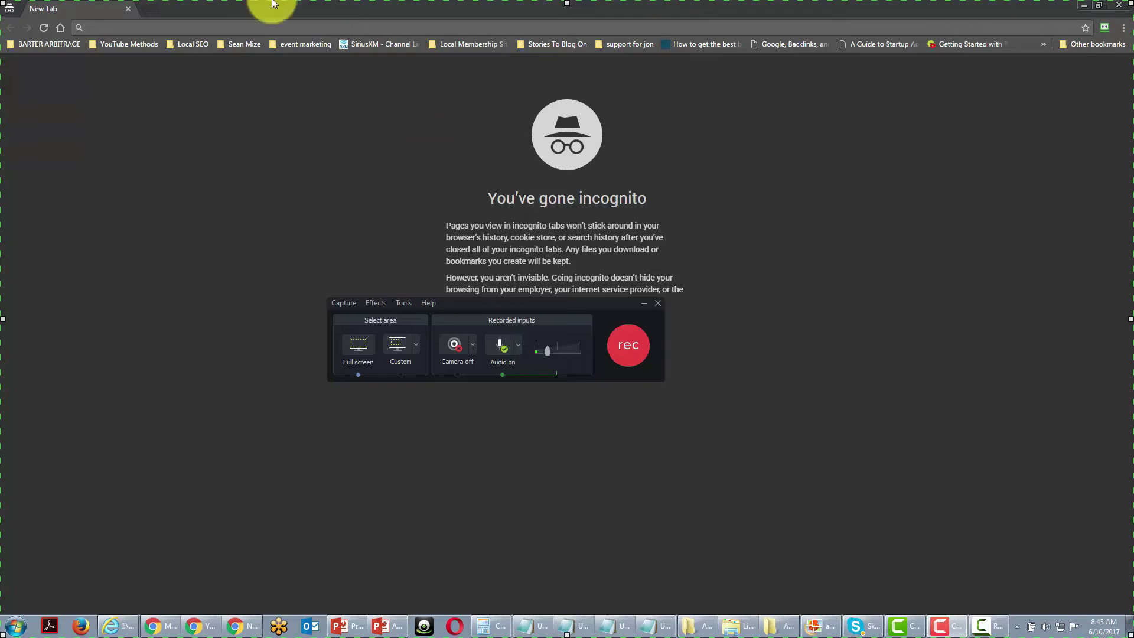
Go to google.com in the incognito window and search for digital camera.
left_click(185, 25)
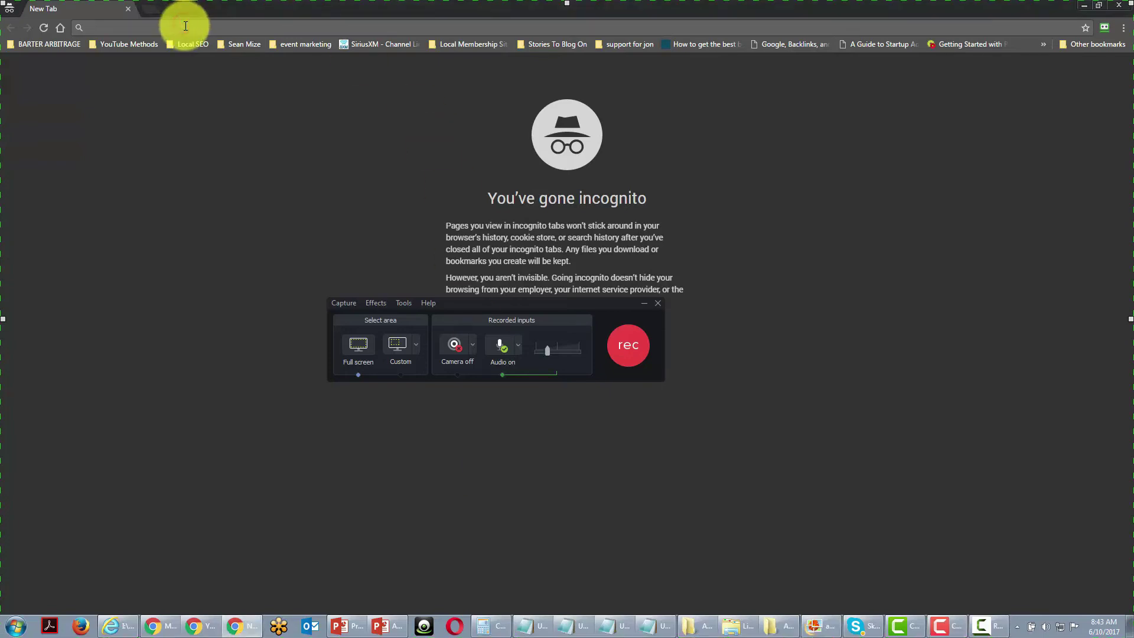
type("google.com")
key("Return")
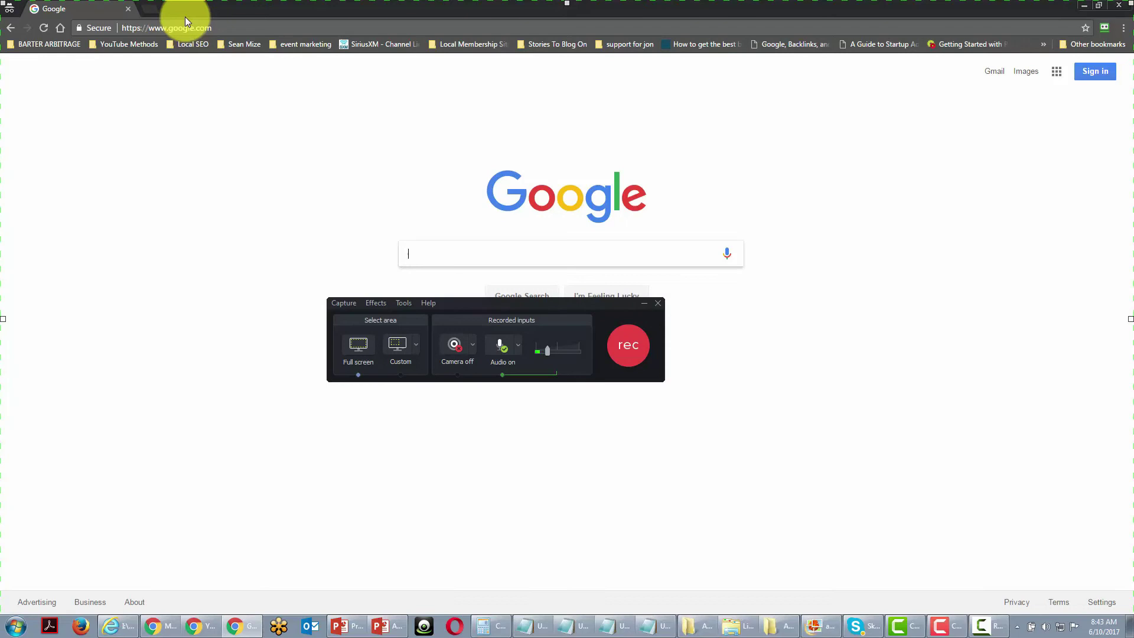
type("digital ")
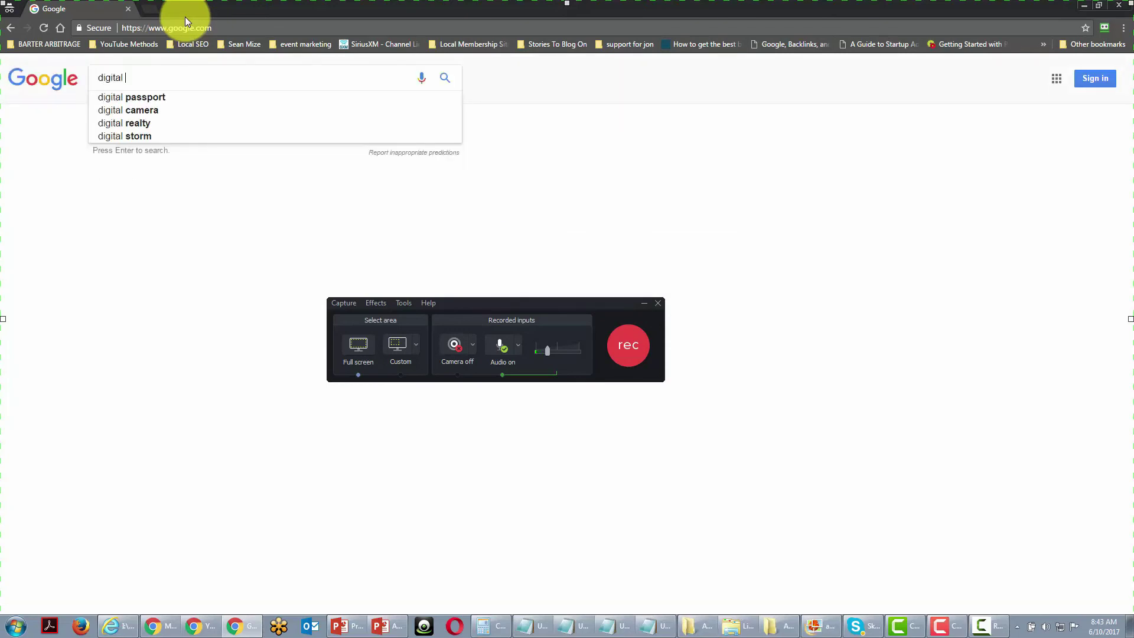
type("camer")
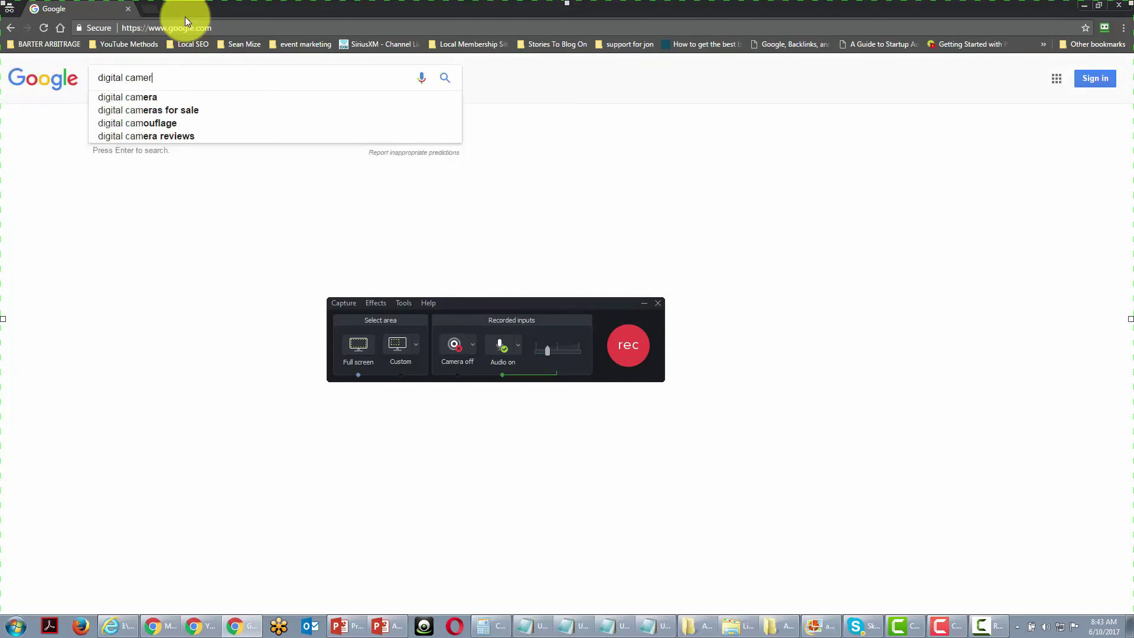
type("a")
key("Return")
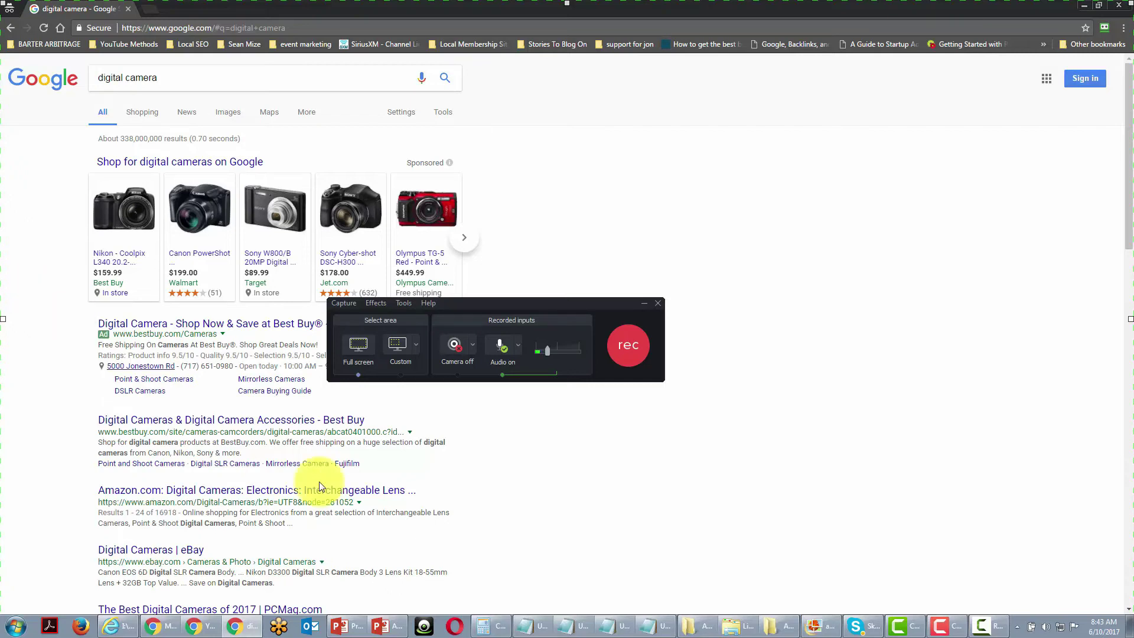
Start a full-screen recording with the camera off and audio on, dismissing the hotkey error.
left_click(582, 309)
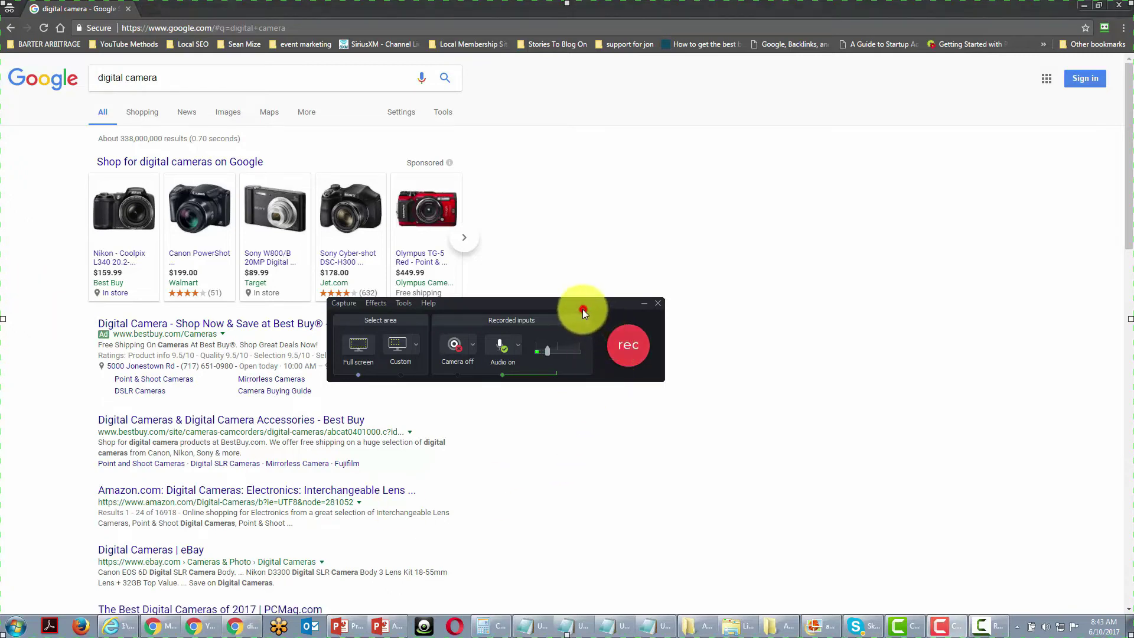
left_click(623, 358)
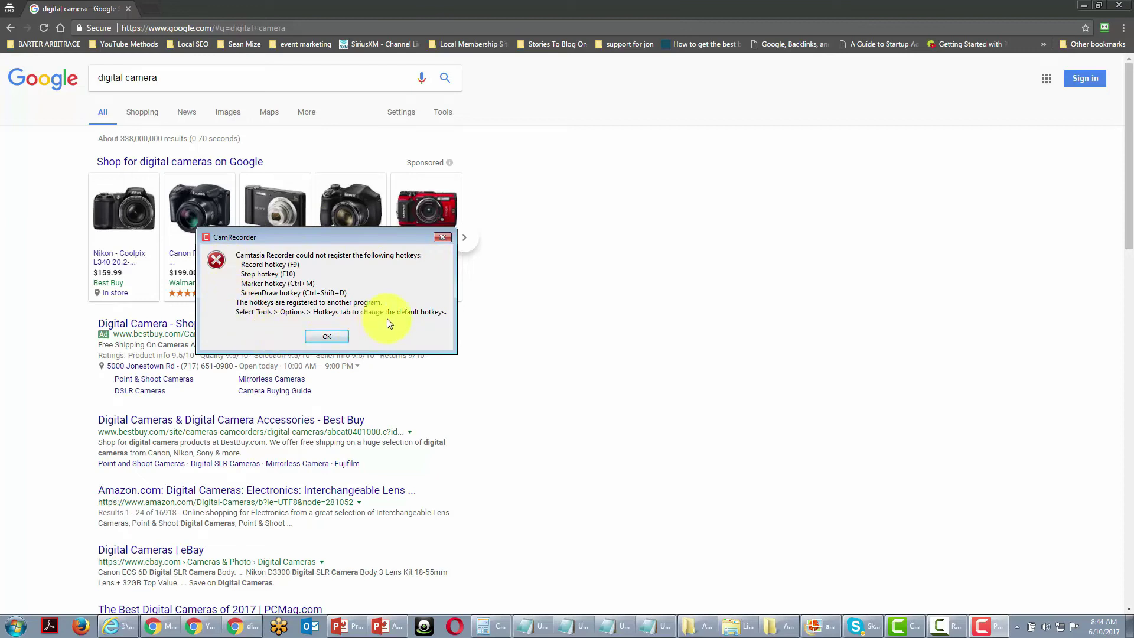
left_click(344, 339)
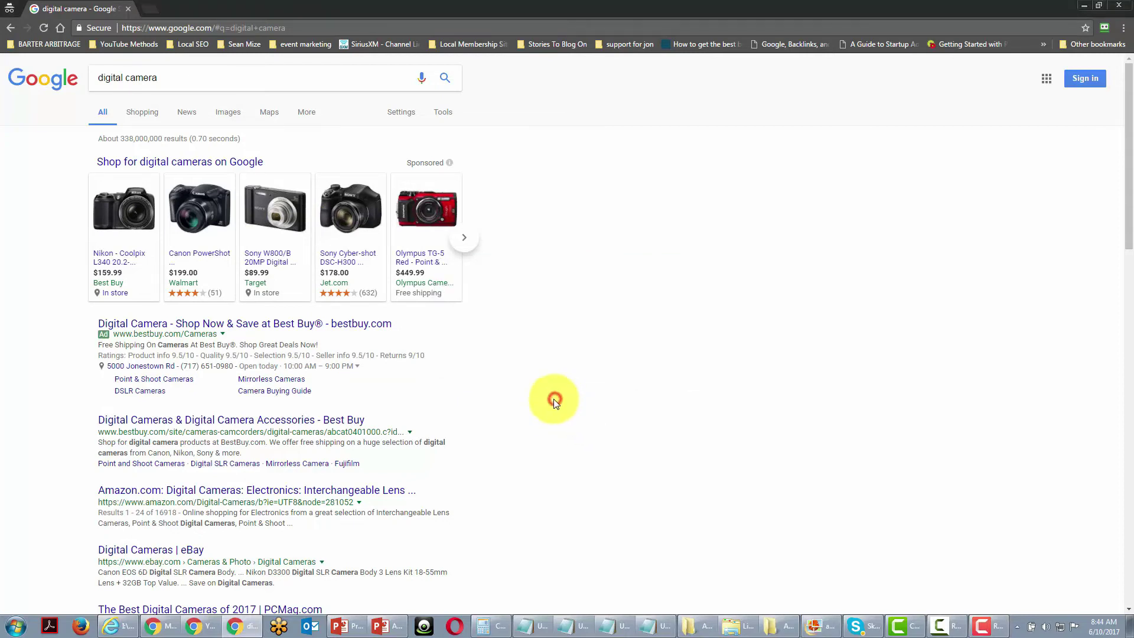
Browse the digital camera results on the recording and refine the search to digital camera canon.
scroll(554, 399, "down", 2)
scroll(554, 403, "down", 5)
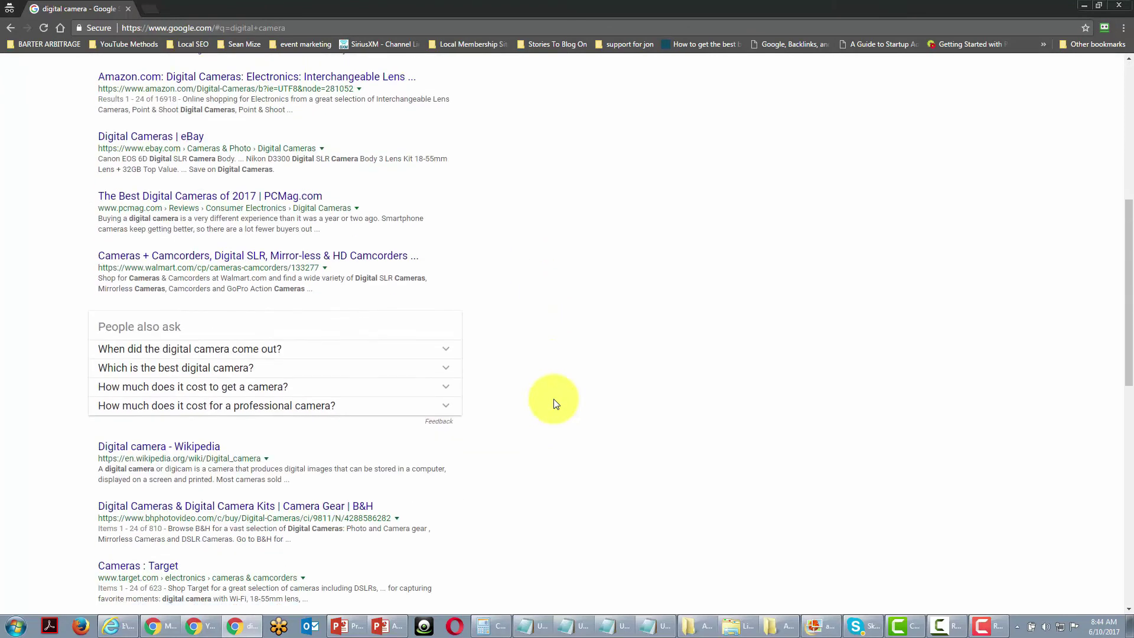
scroll(553, 403, "up", 6)
scroll(555, 403, "up", 1)
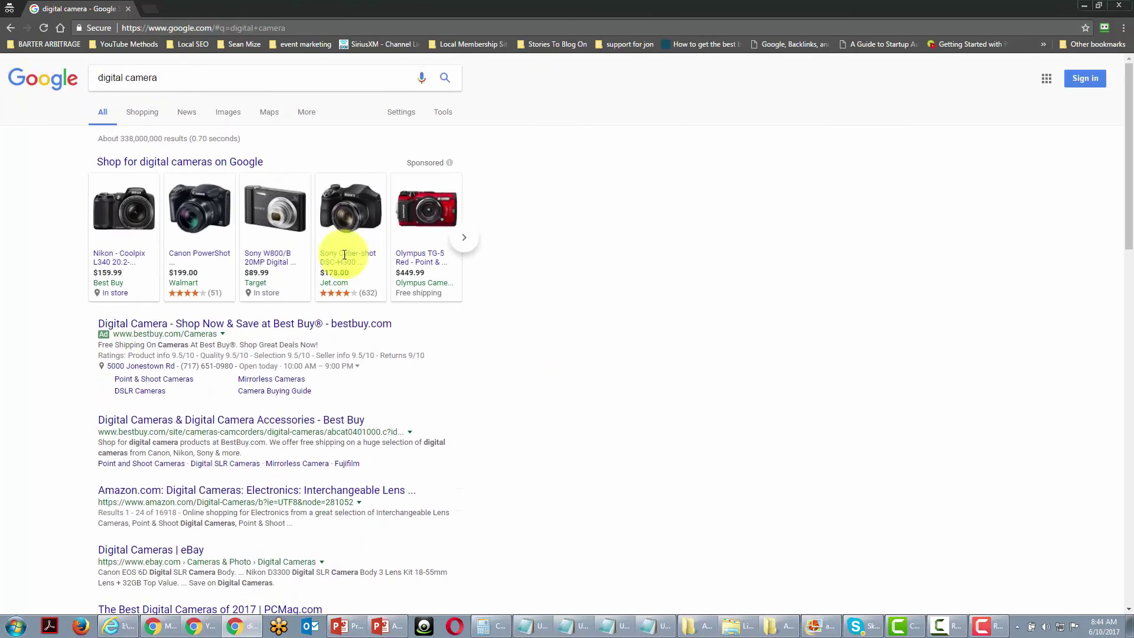
left_click(163, 82)
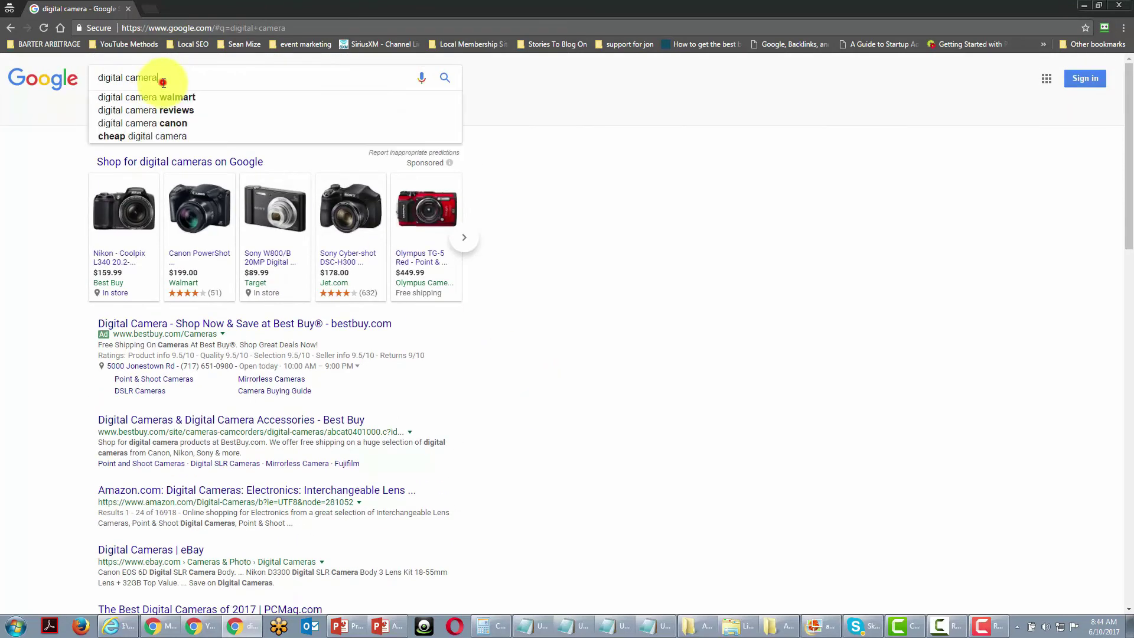
left_click(176, 122)
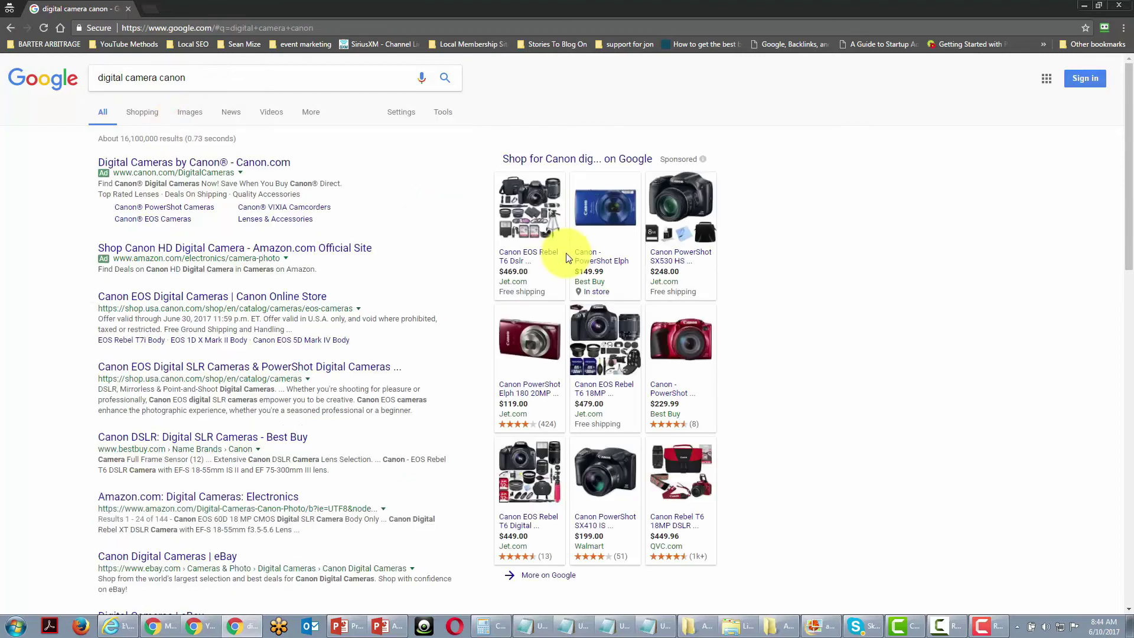
Browse the Canon results down to the eBay listings and back, and stop the screen recording.
scroll(470, 269, "down", 5)
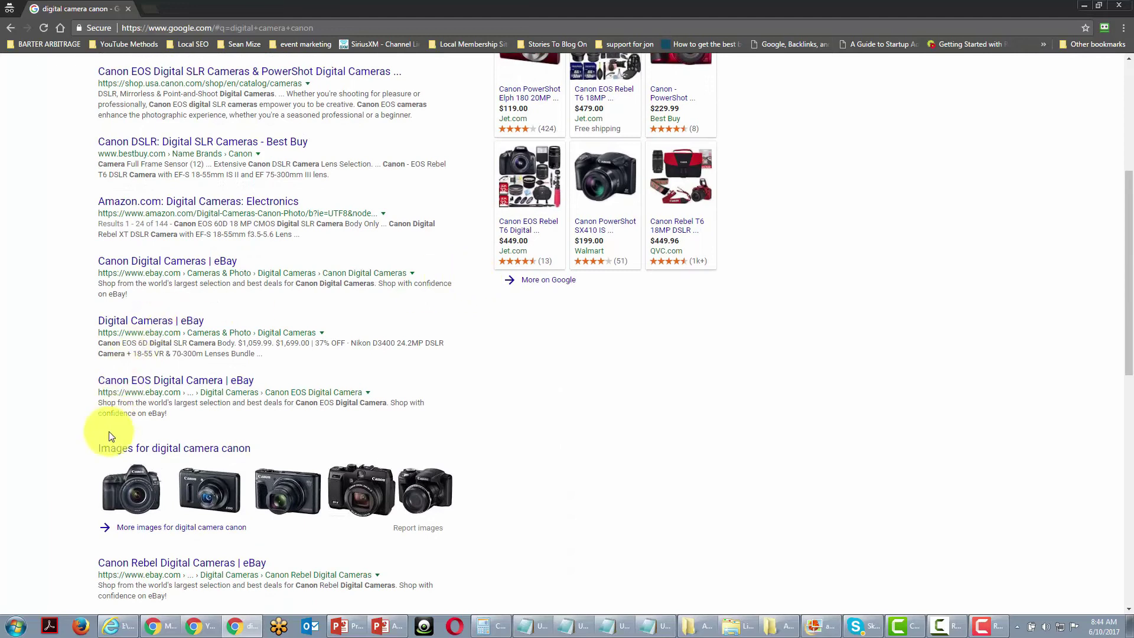
scroll(103, 452, "down", 2)
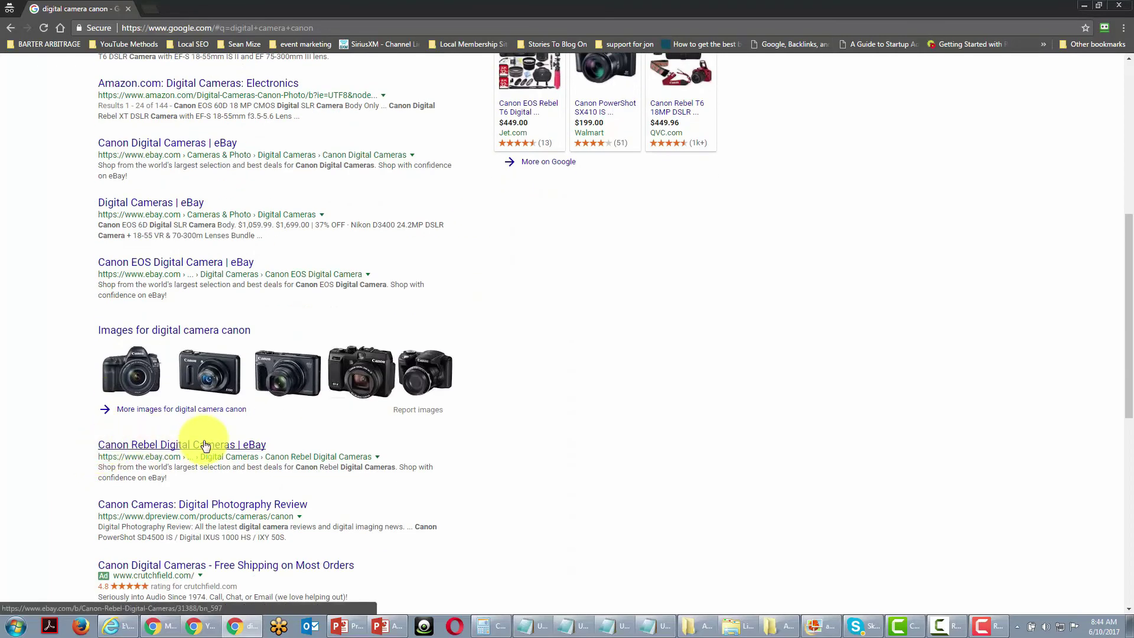
scroll(203, 443, "up", 7)
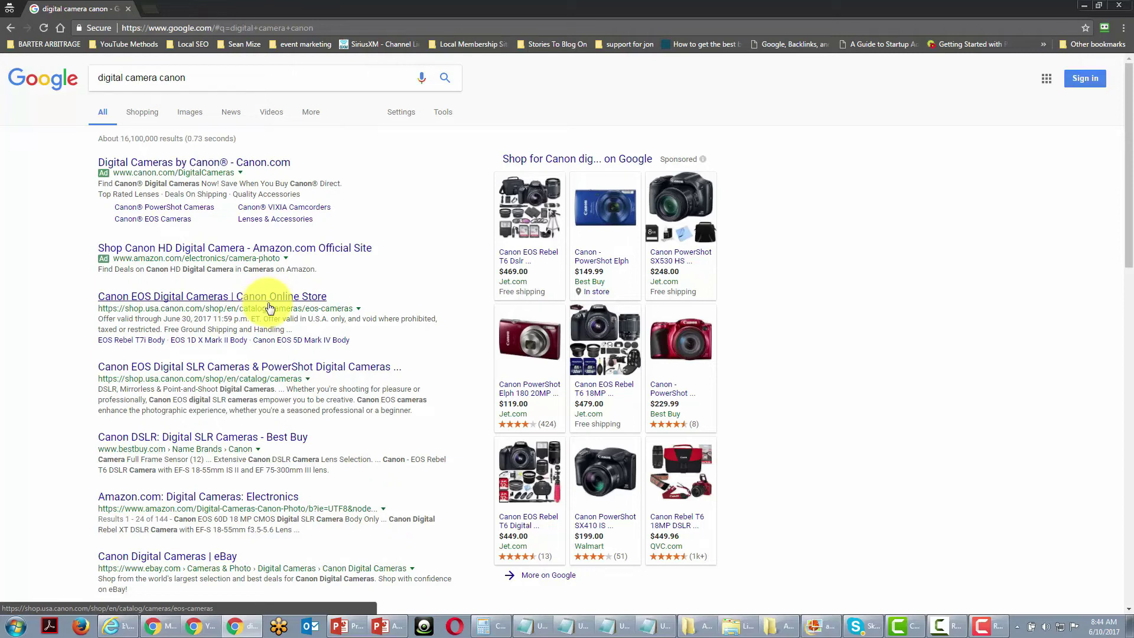
left_click(986, 624)
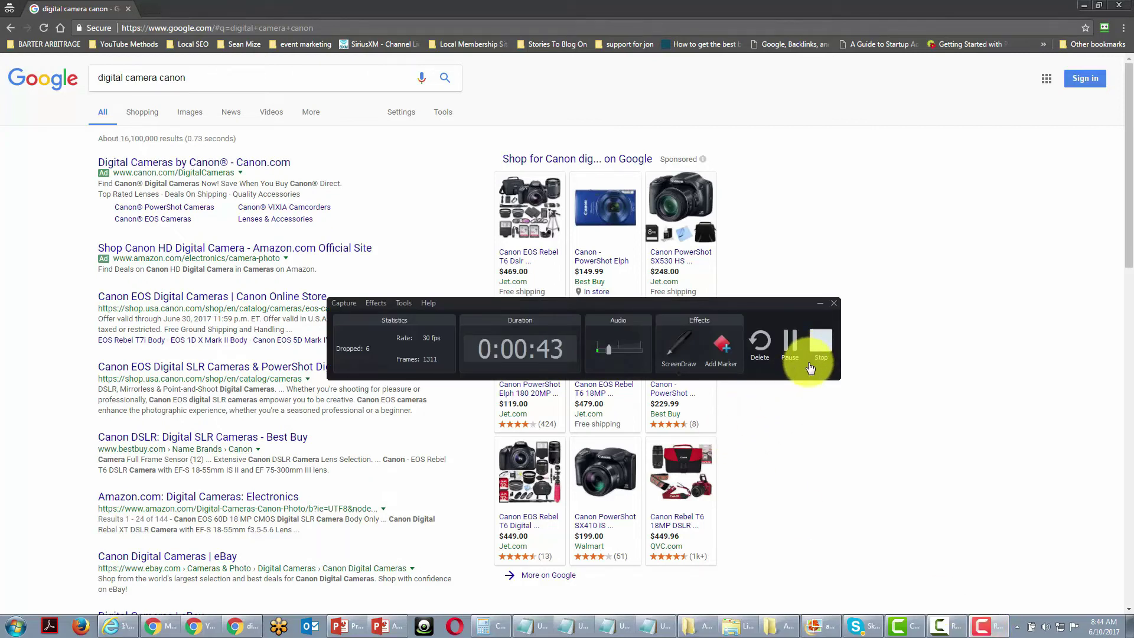
left_click(813, 361)
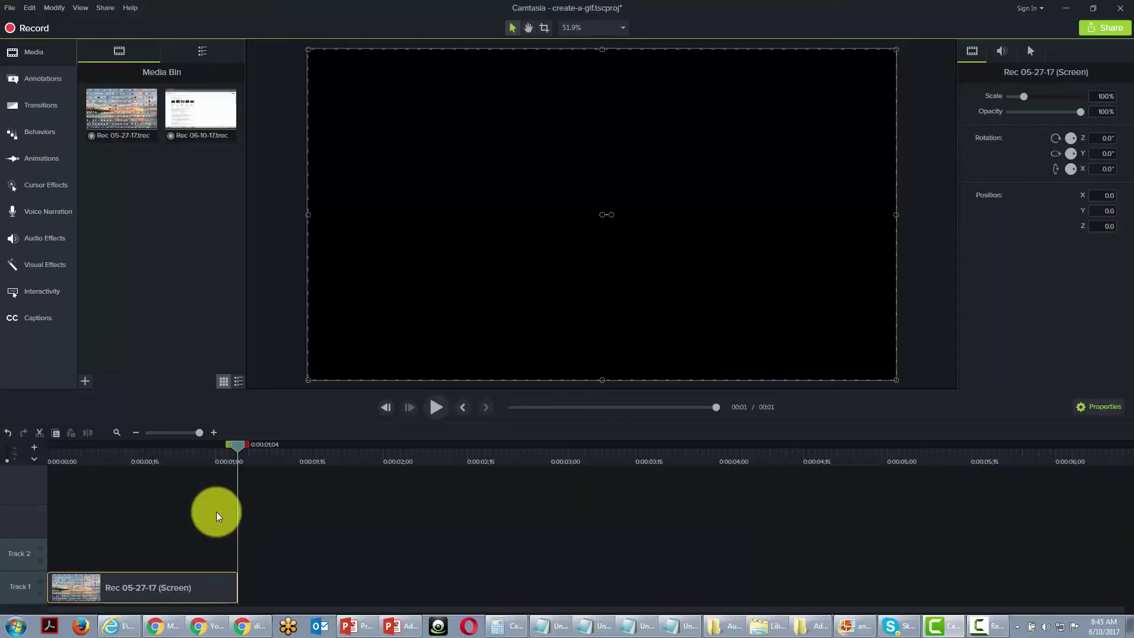
Delete the Rec 05-27-17 screen clip from Track 1 and return the playhead to the timeline start.
left_click(162, 594)
key("Delete")
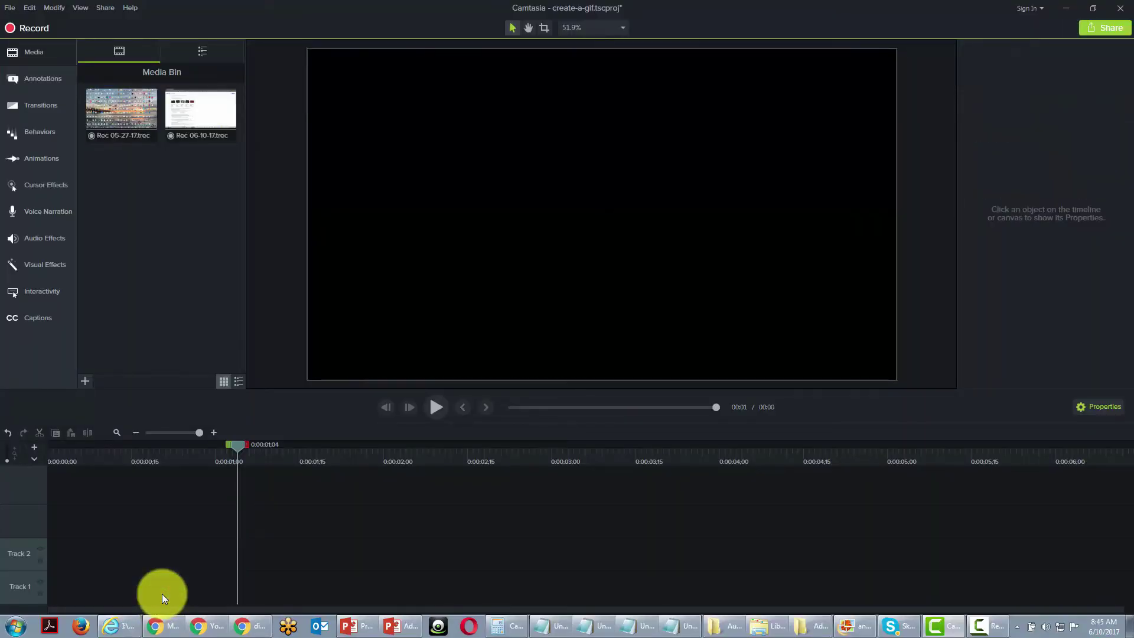
left_click_drag(238, 448, 8, 455)
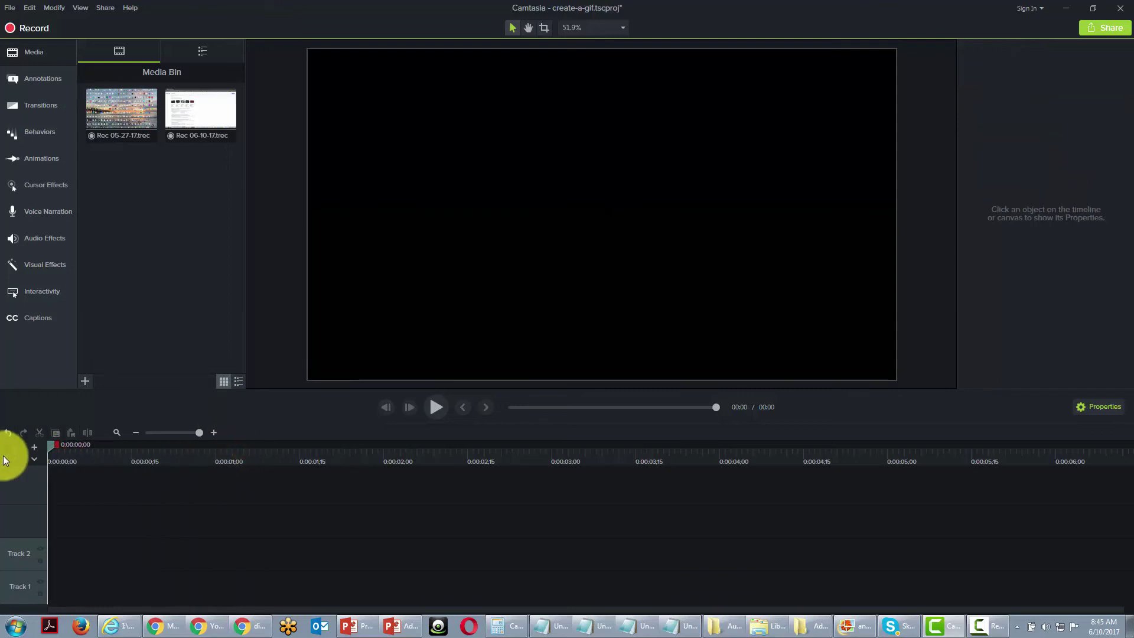
Add the Rec 06-10-17 recording from the media bin to the timeline at the playhead.
left_click(179, 130)
right_click(194, 133)
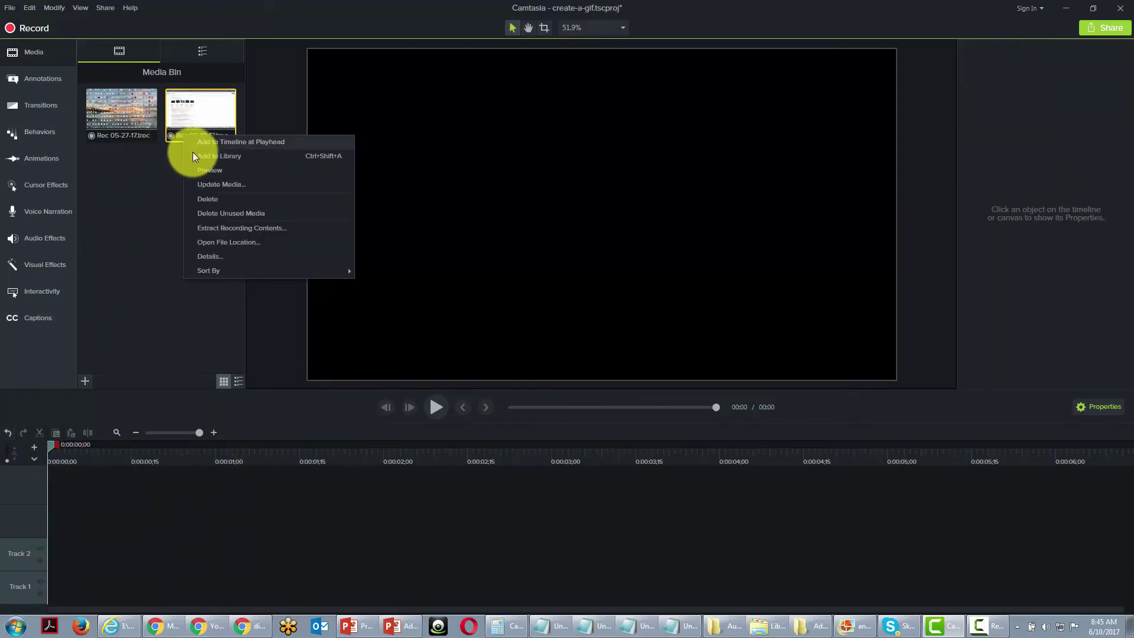
left_click(213, 144)
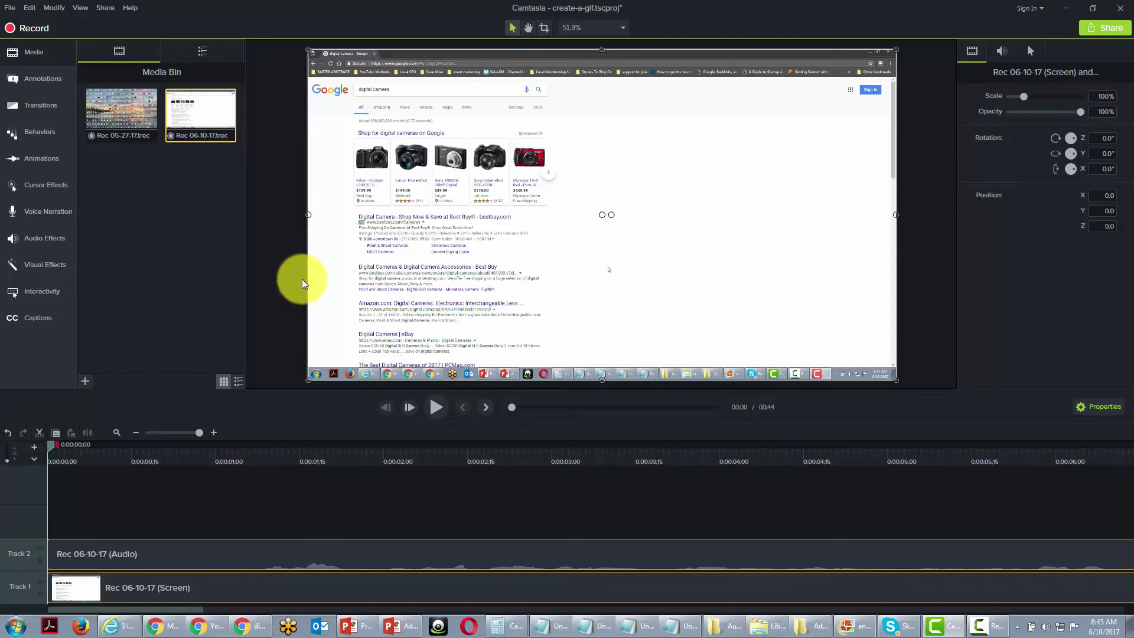
Share the project to Screencast.com and copy the web address of the uploaded create-a-gif video.
left_click(104, 8)
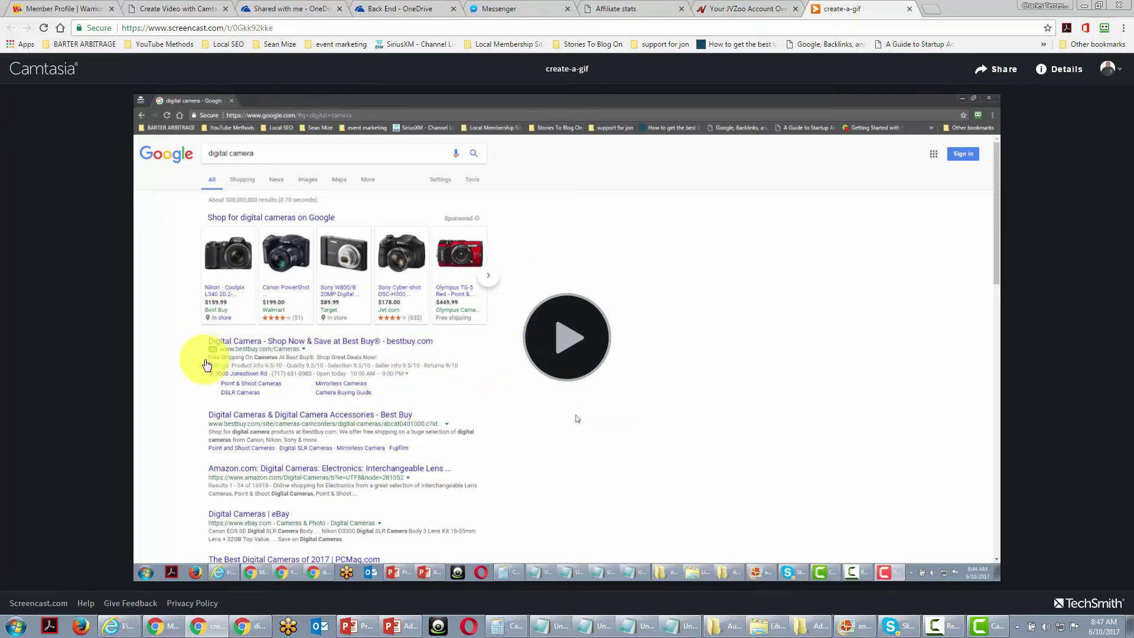
left_click(235, 30)
right_click(234, 31)
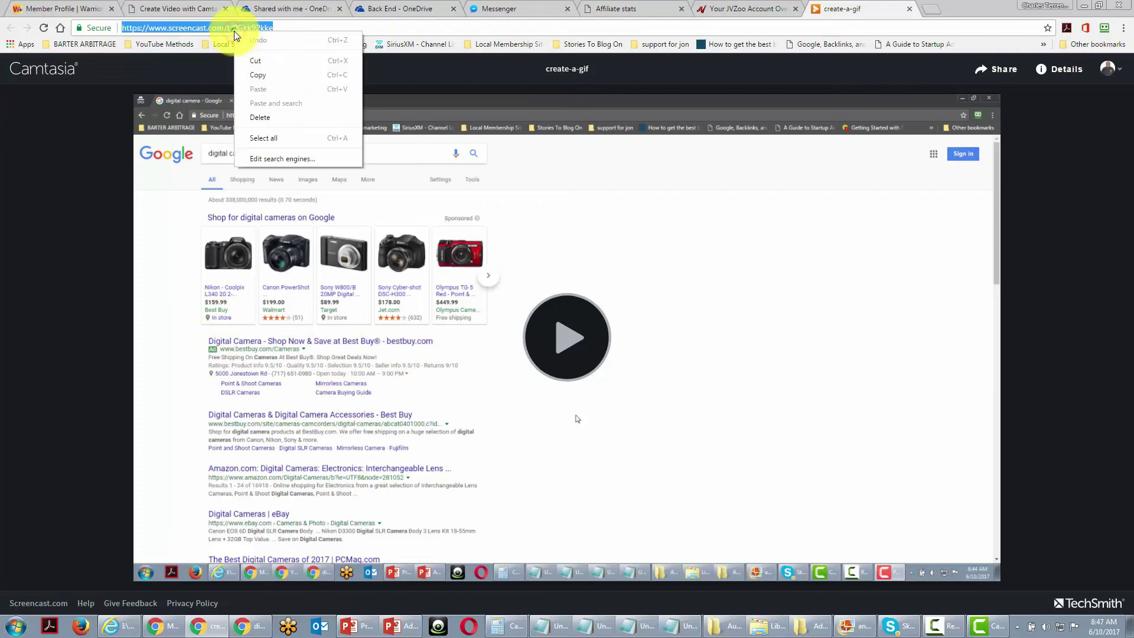
left_click(264, 80)
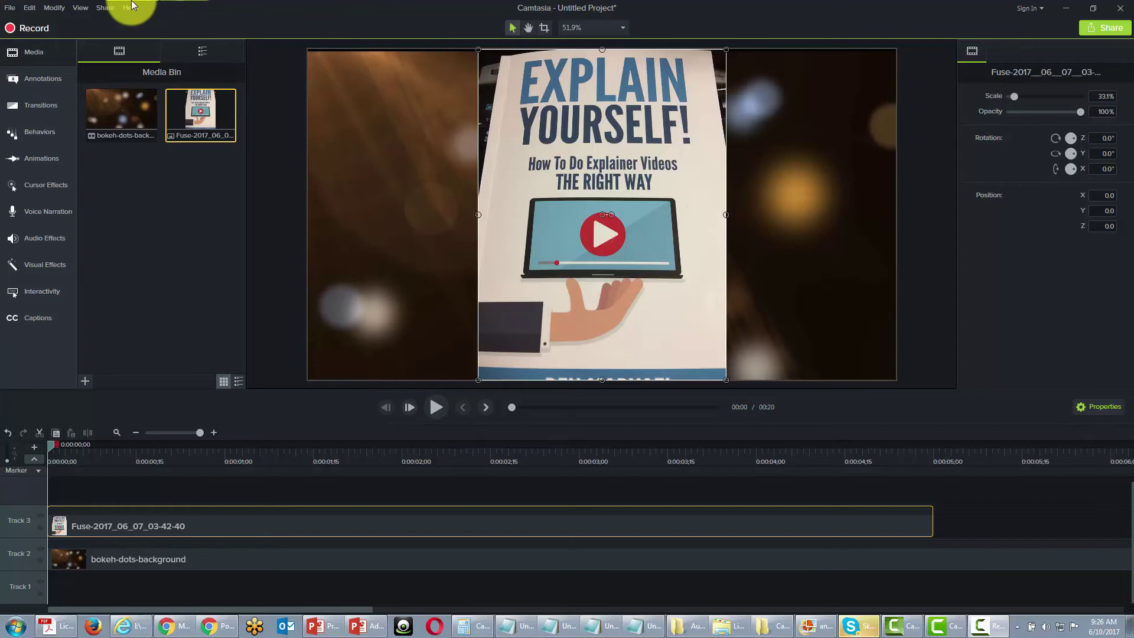
Upload the Explain Yourself book video project to Screencast.com with the remembered sign-in and copy its embed code.
left_click(104, 8)
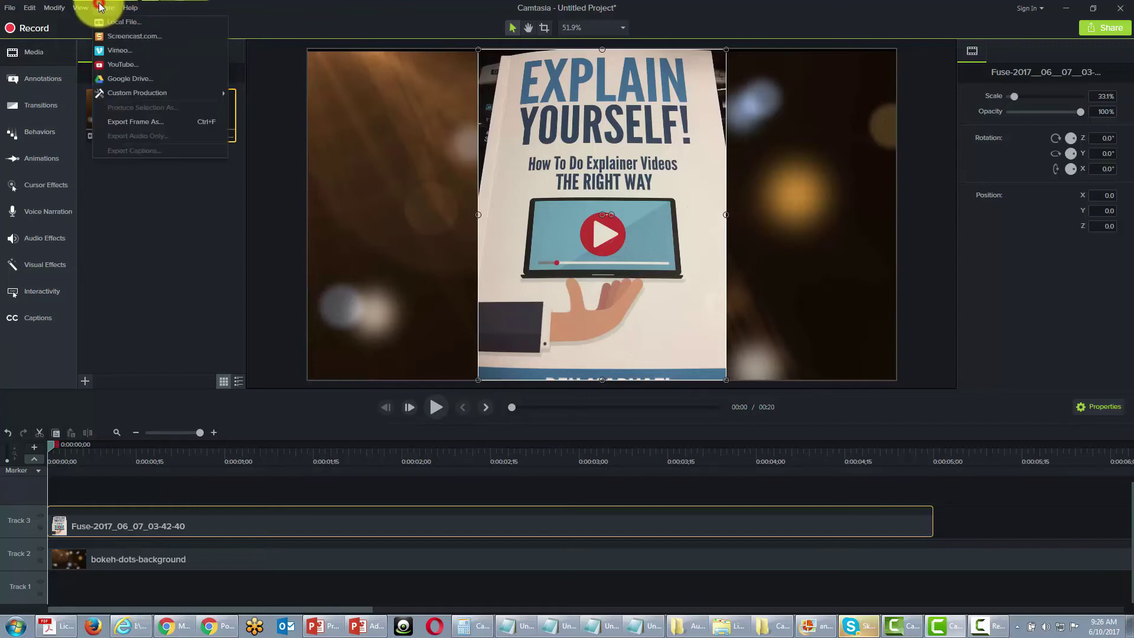
left_click(119, 36)
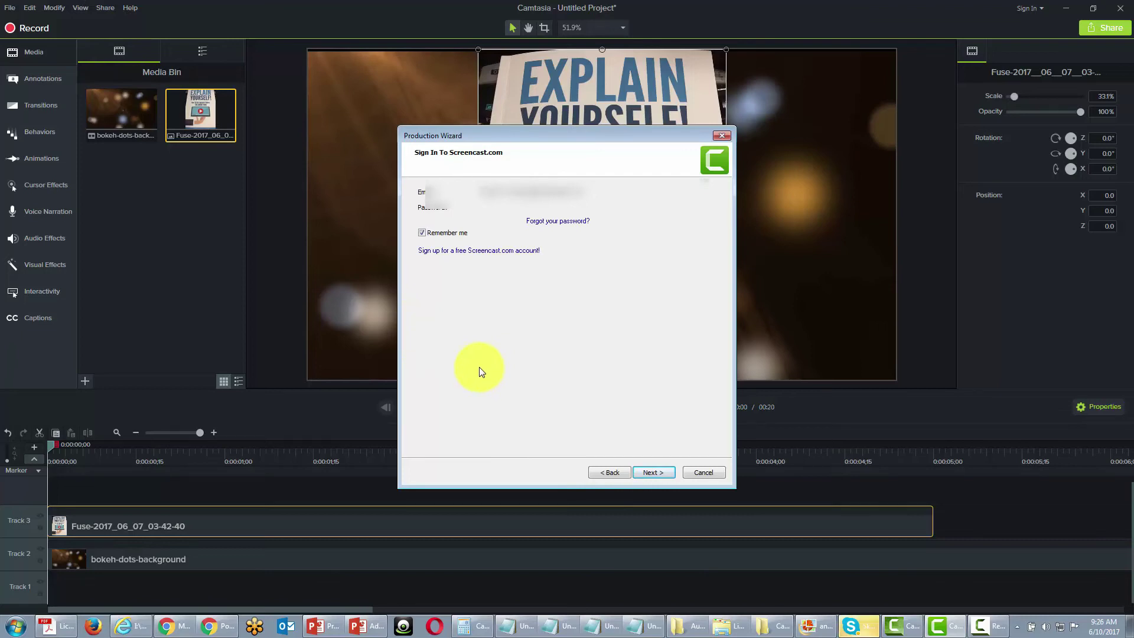
left_click(643, 473)
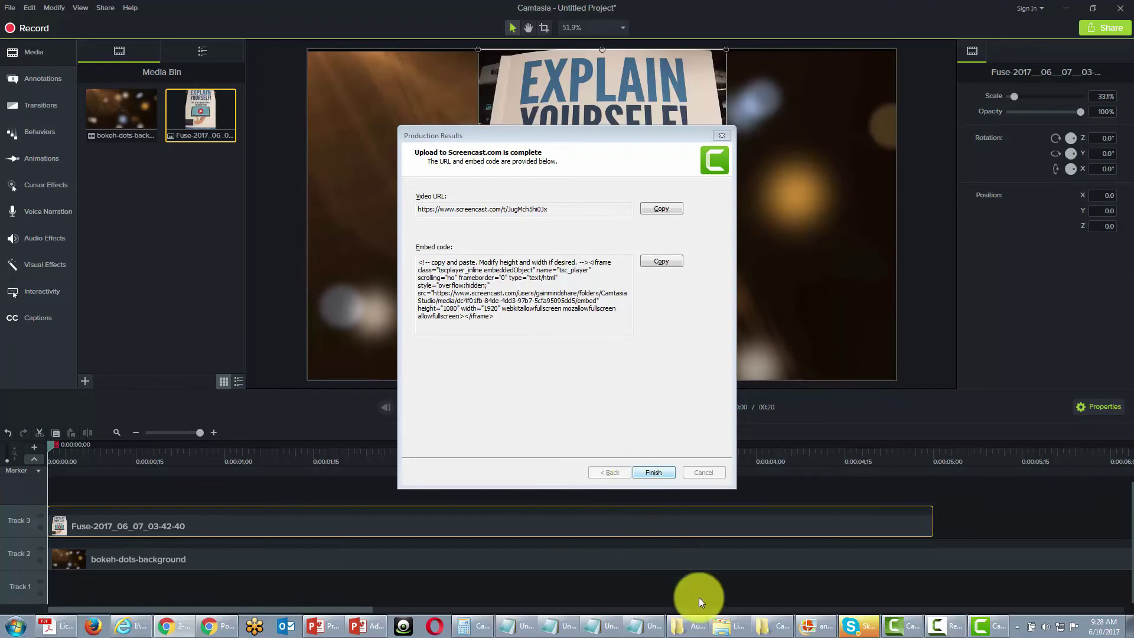
left_click(666, 264)
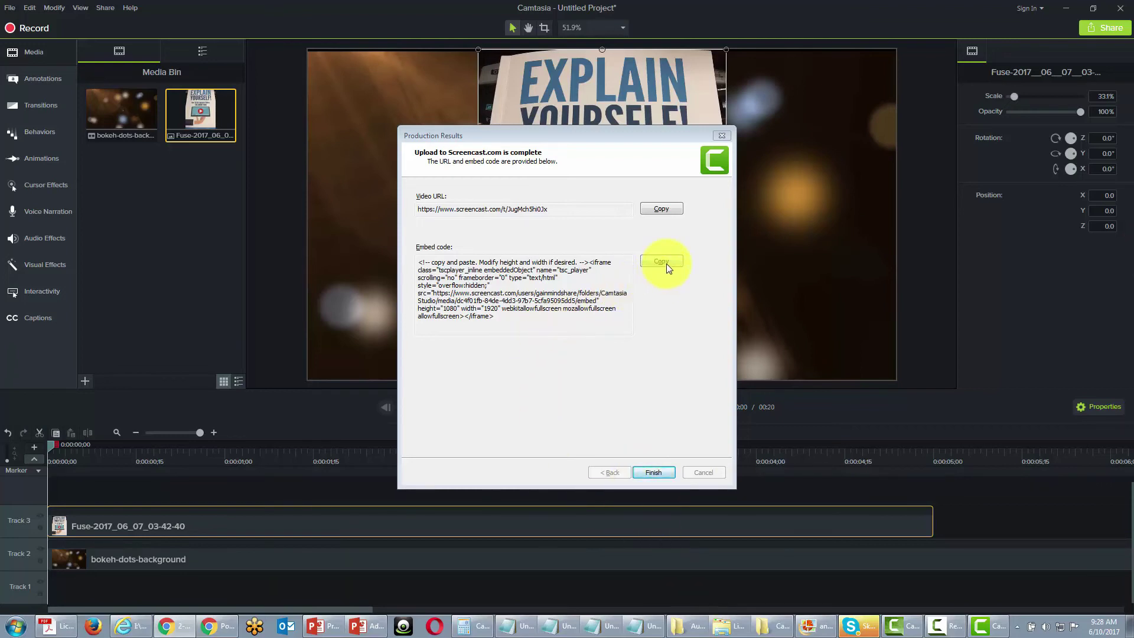
left_click(653, 261)
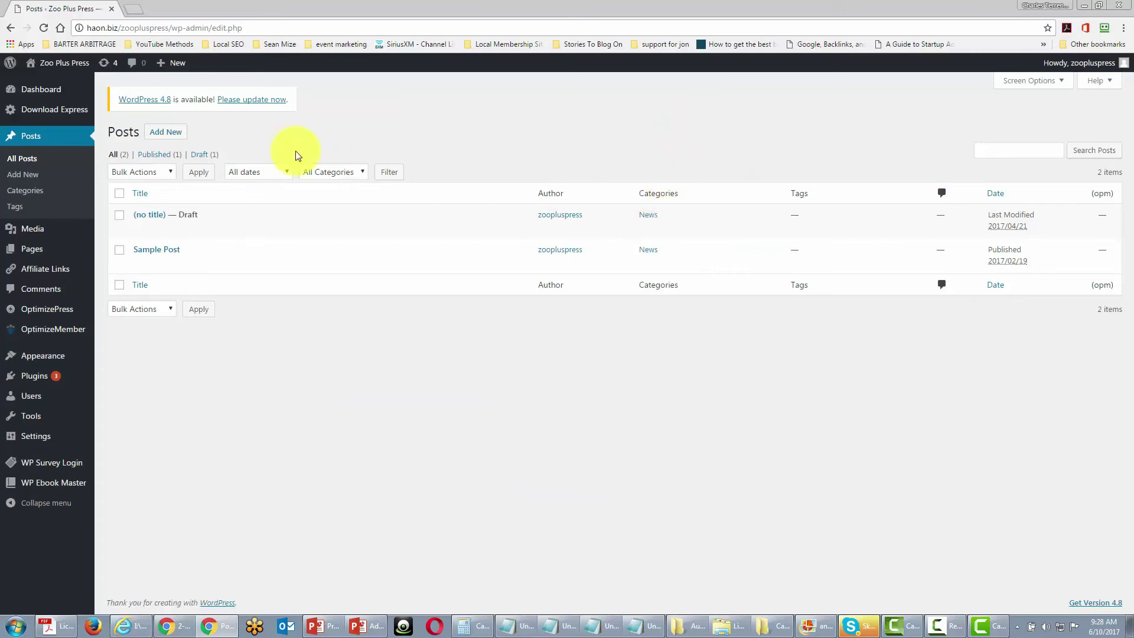
Publish a new WordPress post titled "This is a Video From Camtasia" with the copied Screencast.com embed code as its content.
left_click(168, 131)
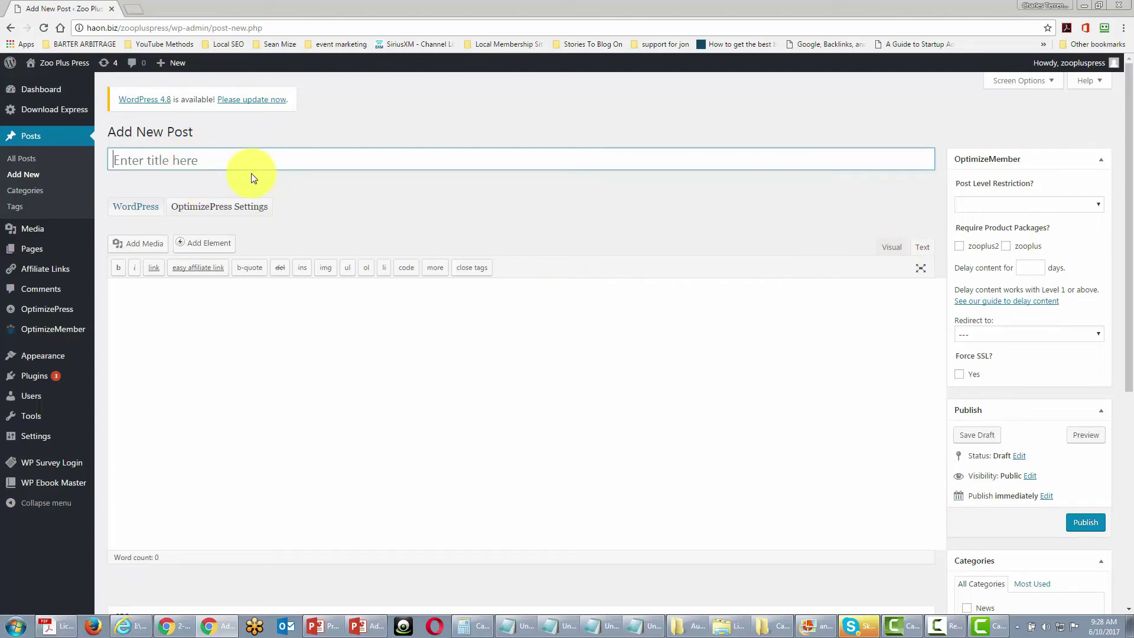
type("This is a Video From Camtasia")
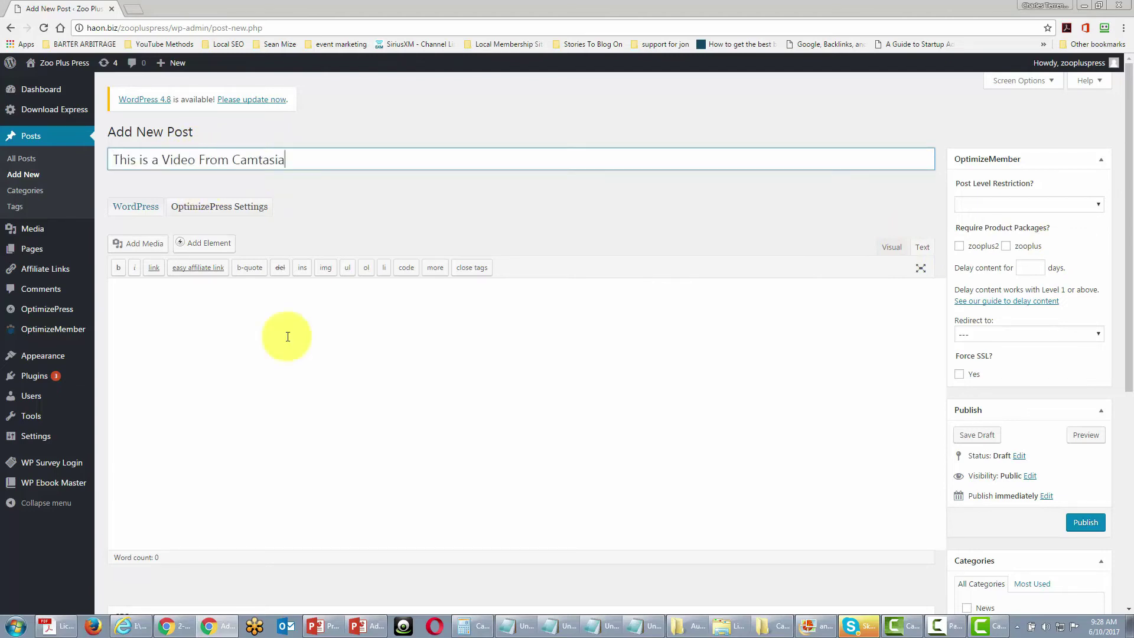
left_click(182, 299)
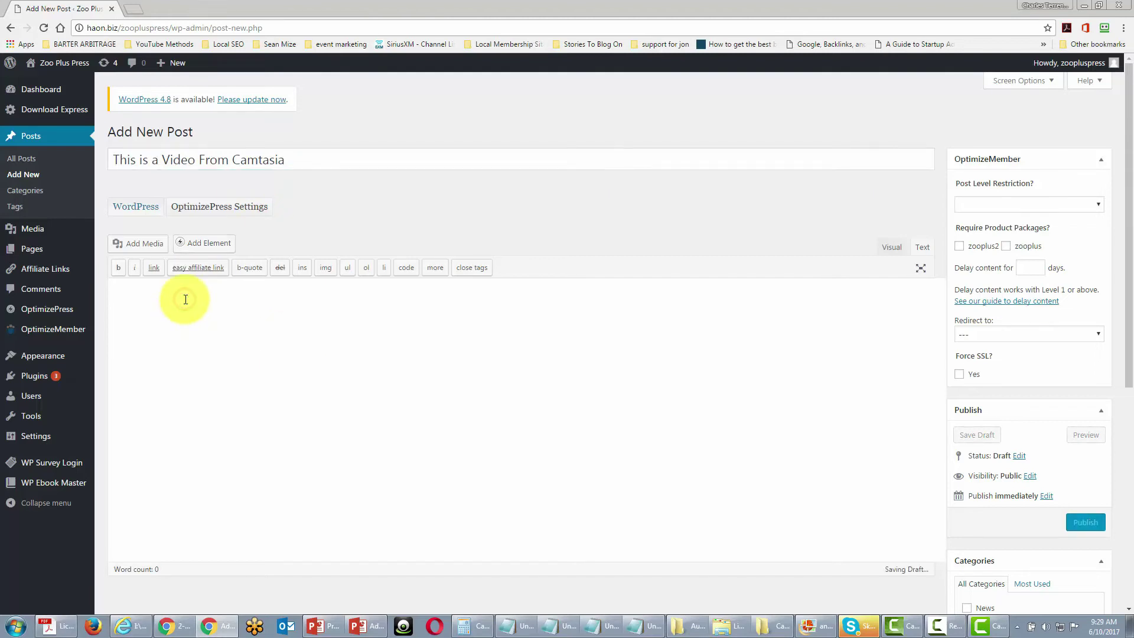
key("ctrl+v")
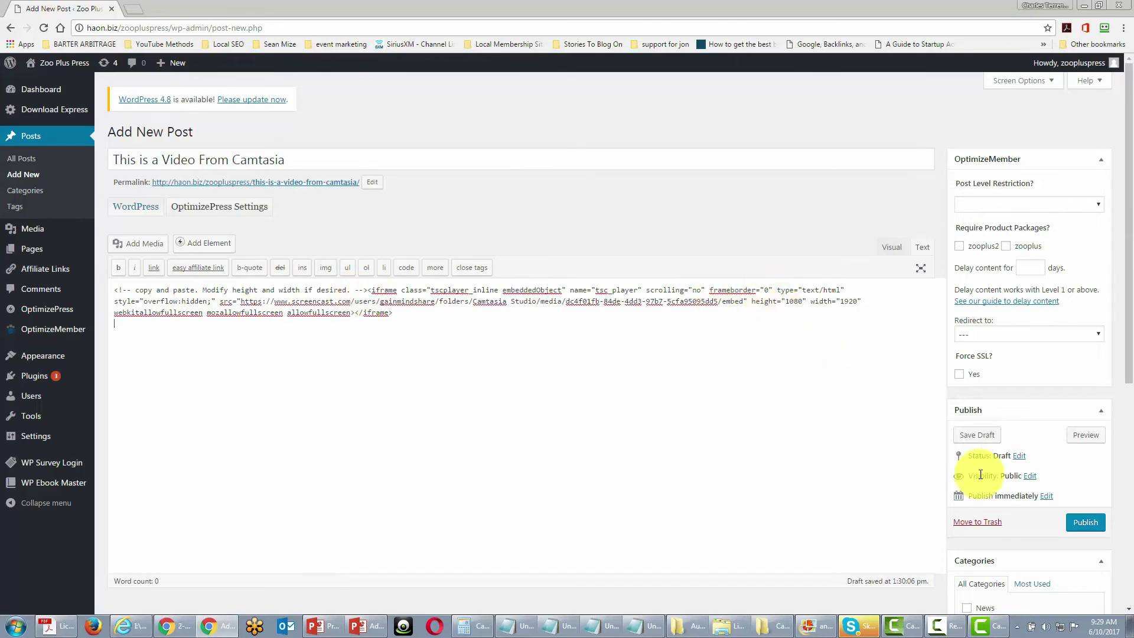
left_click(1082, 523)
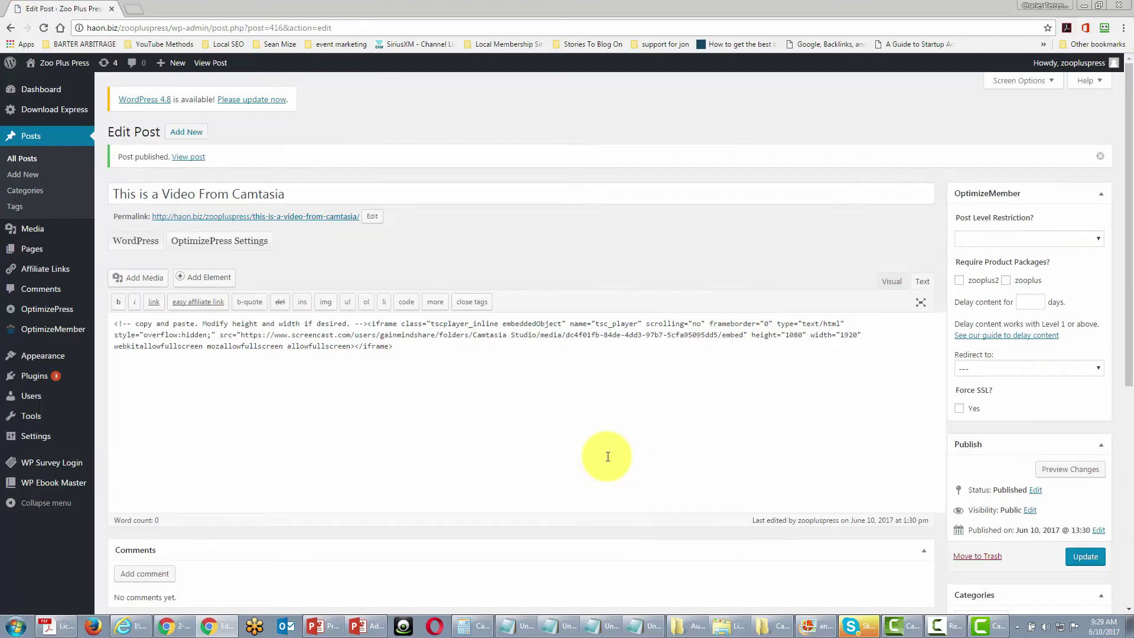
View the published post in a new browser tab to check how the embedded video fits the page.
right_click(194, 158)
left_click(232, 164)
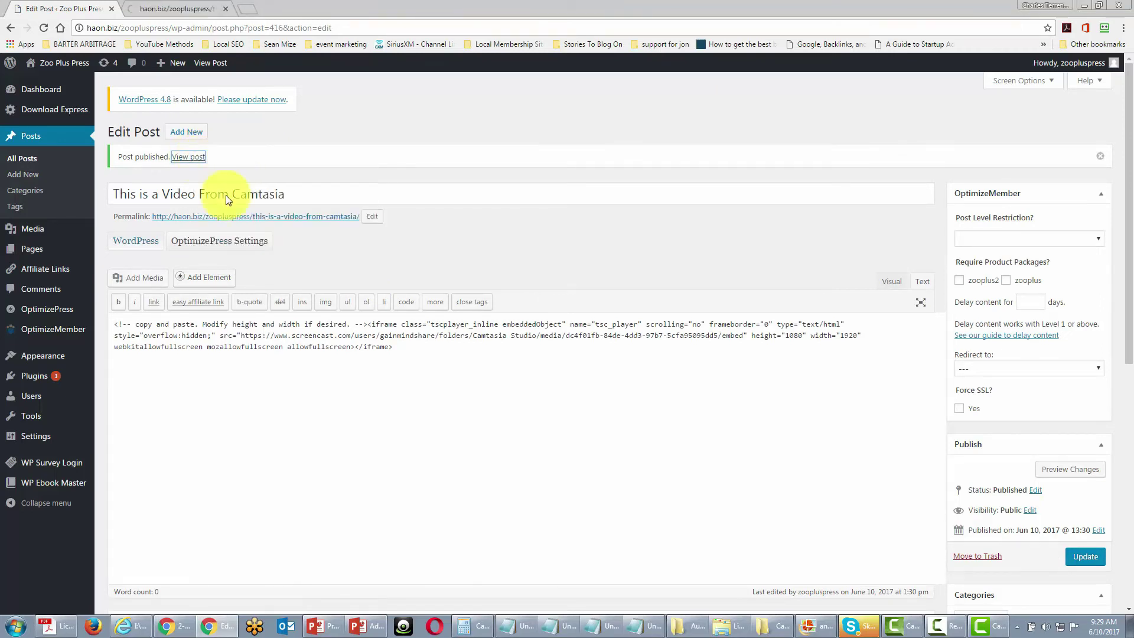
left_click(183, 6)
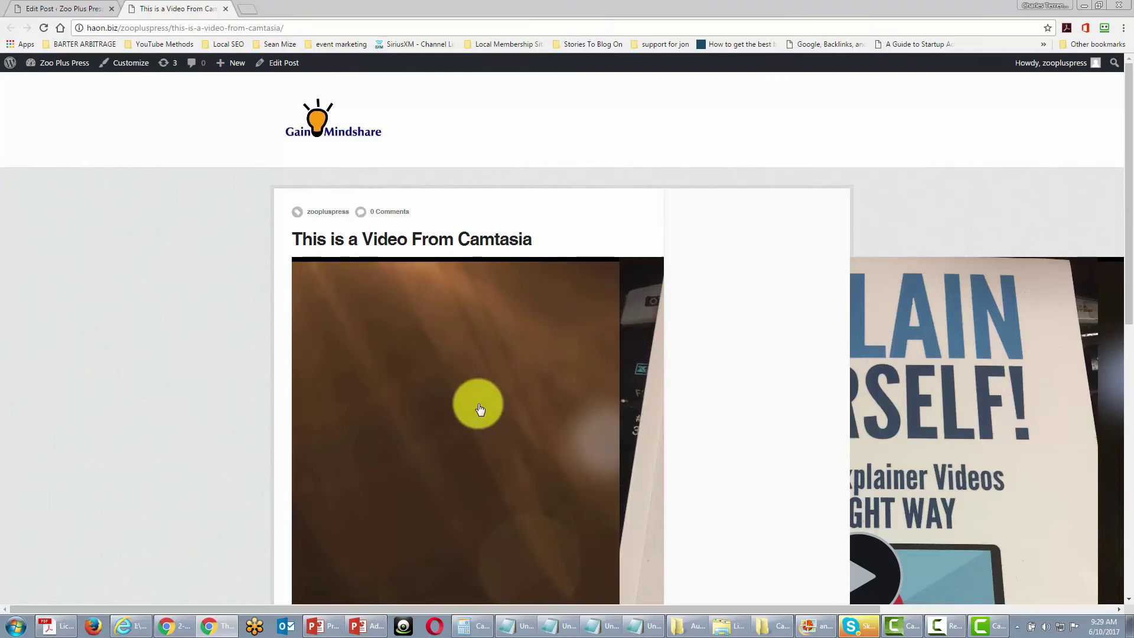
In the post's embed code, set the iframe width to 640 and the height to 480, and update the post.
key("ctrl+shift+Tab")
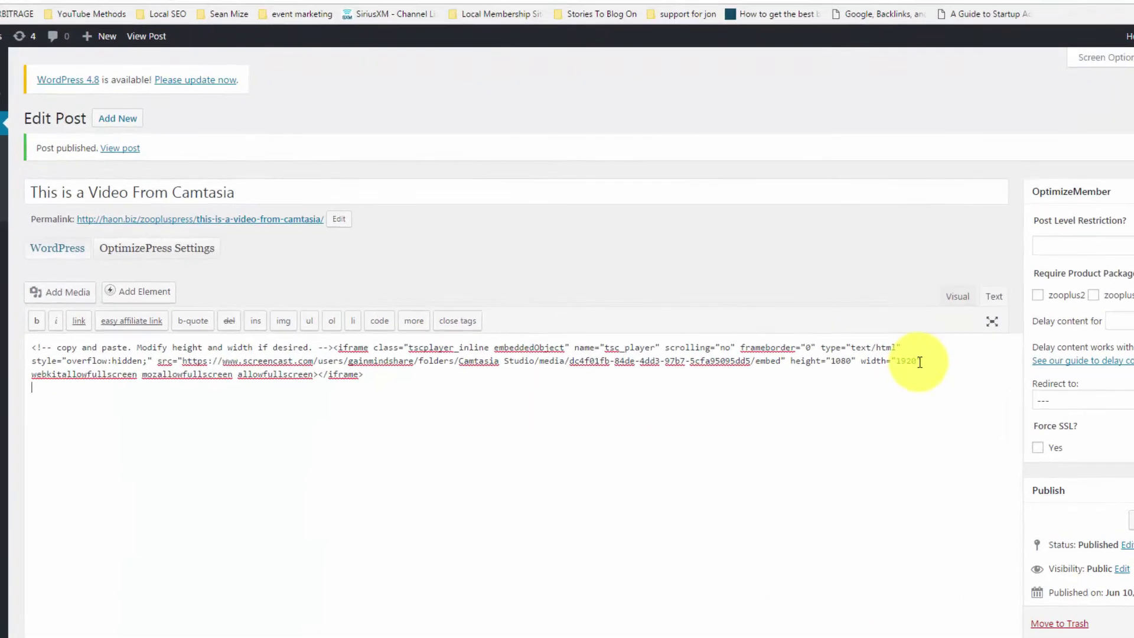
left_click(919, 362)
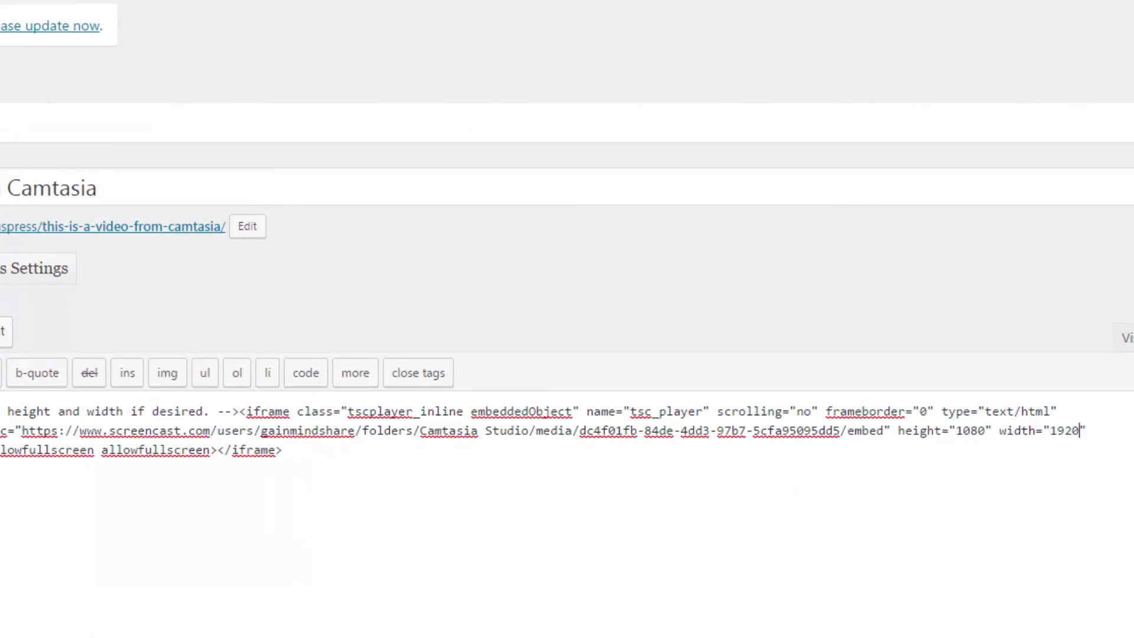
key("BackSpace")
key("BackSpace")
key("BackSpace")
key("BackSpace")
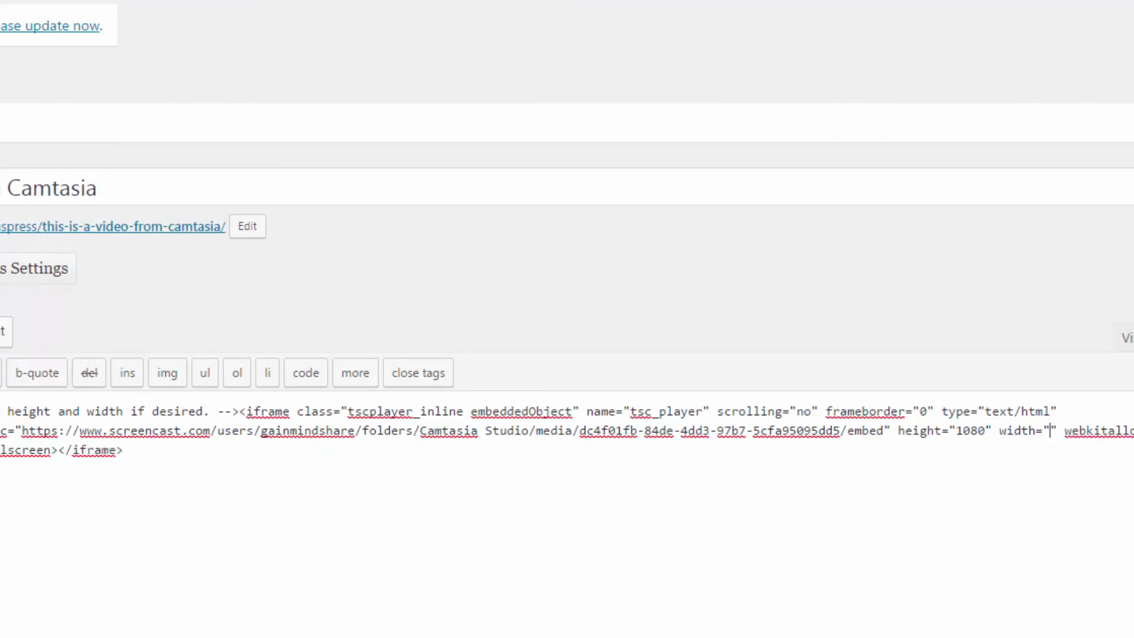
type("640")
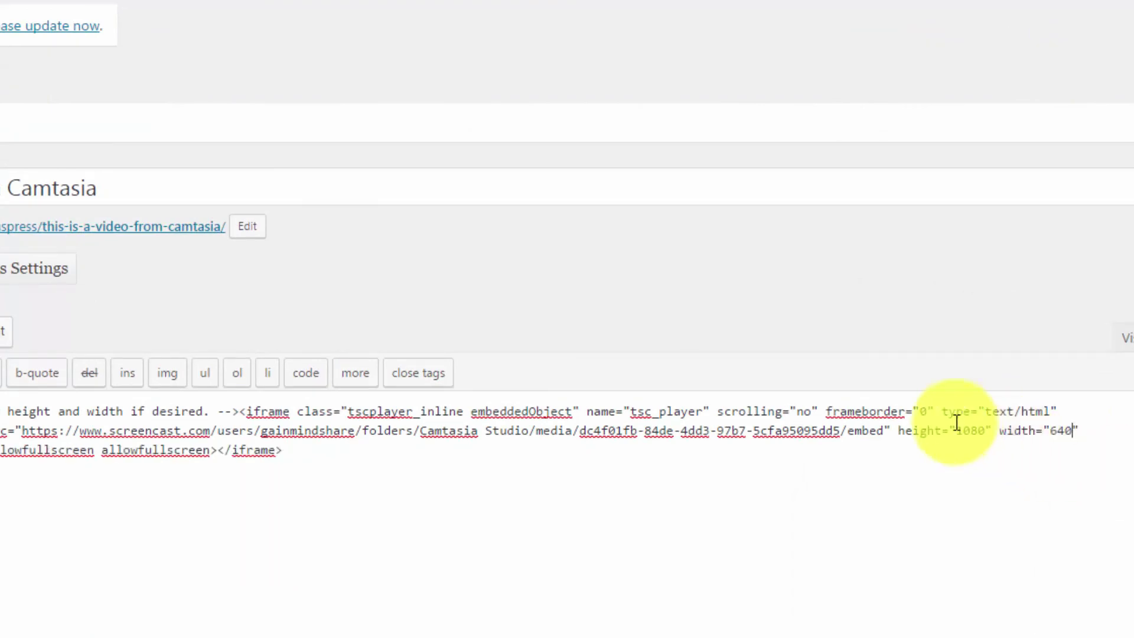
left_click(973, 430)
key("BackSpace")
key("BackSpace")
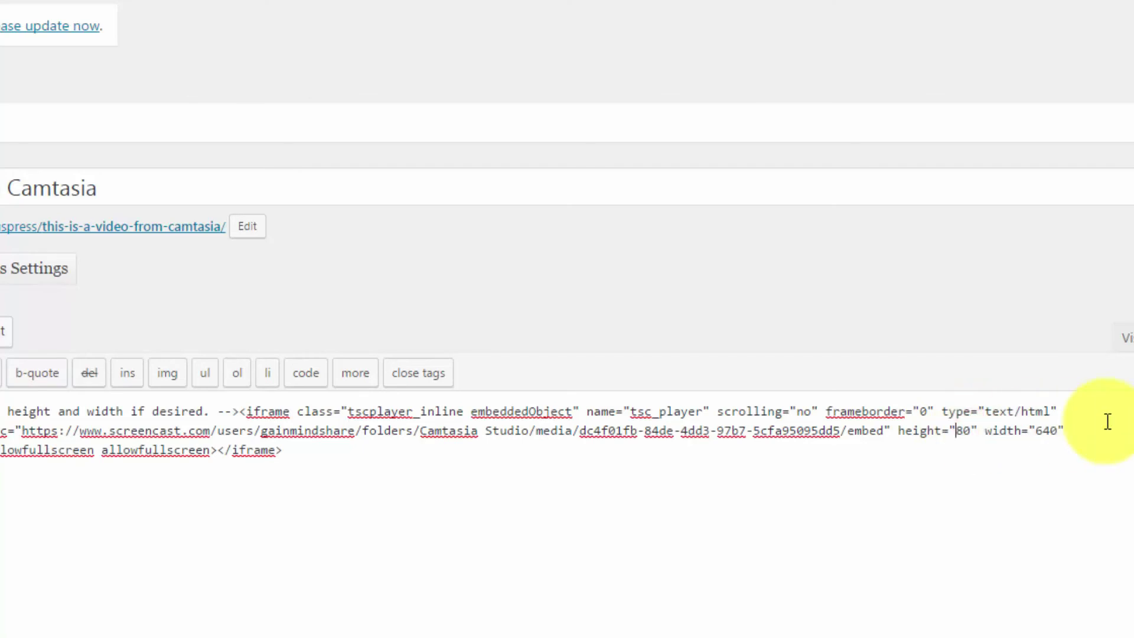
type("4")
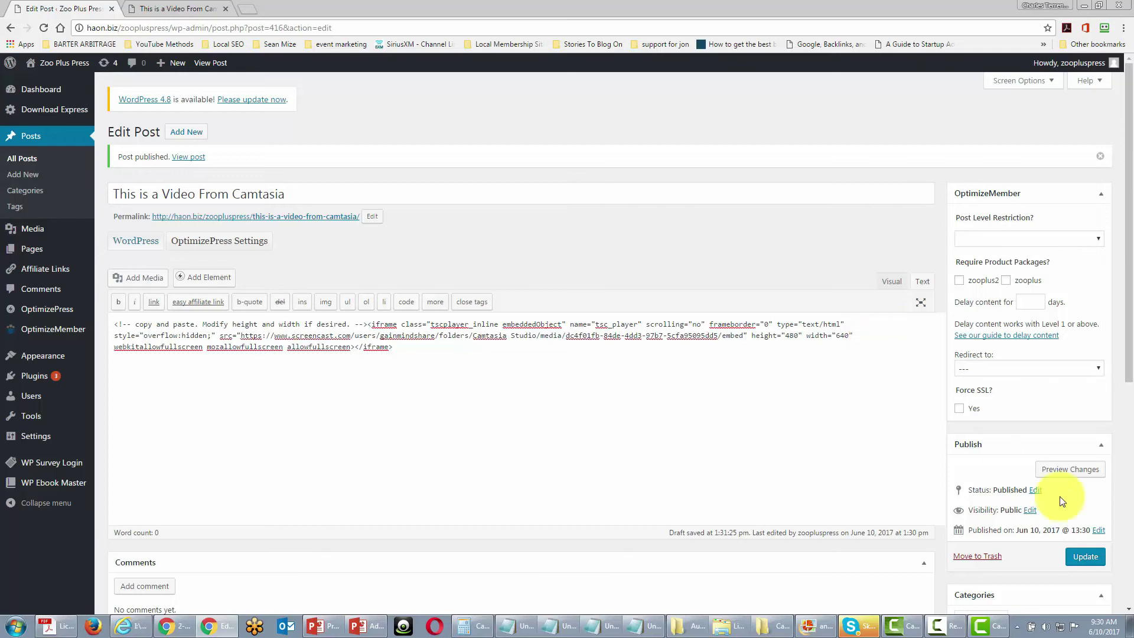
left_click(1083, 560)
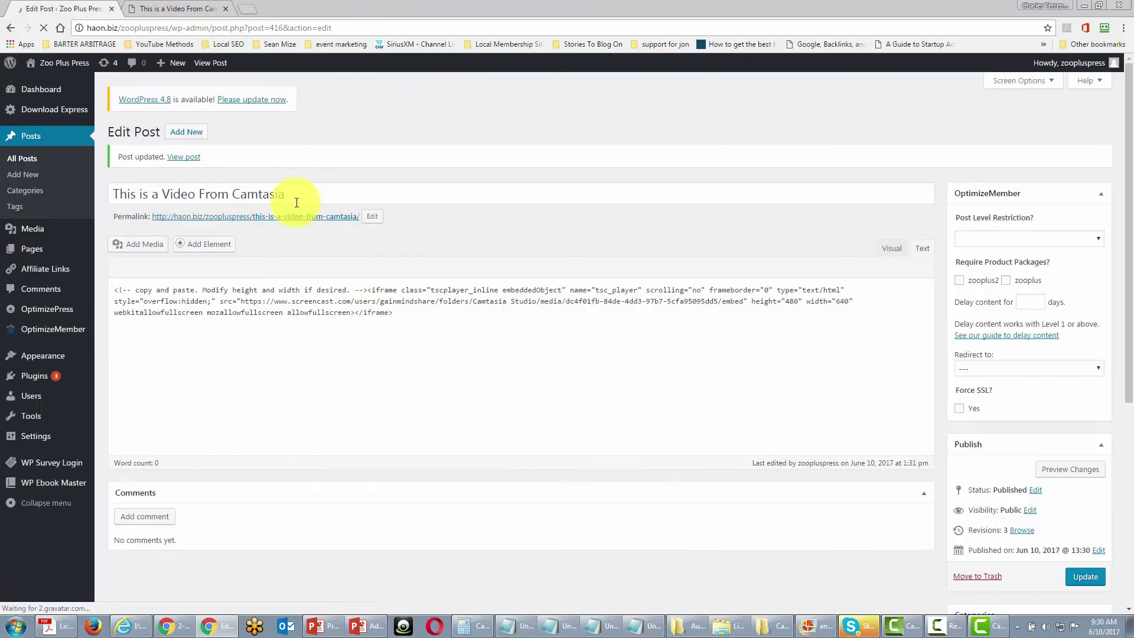
Open the updated post in another new tab and examine the embedded video's size, the page layout and the post's web address.
right_click(183, 158)
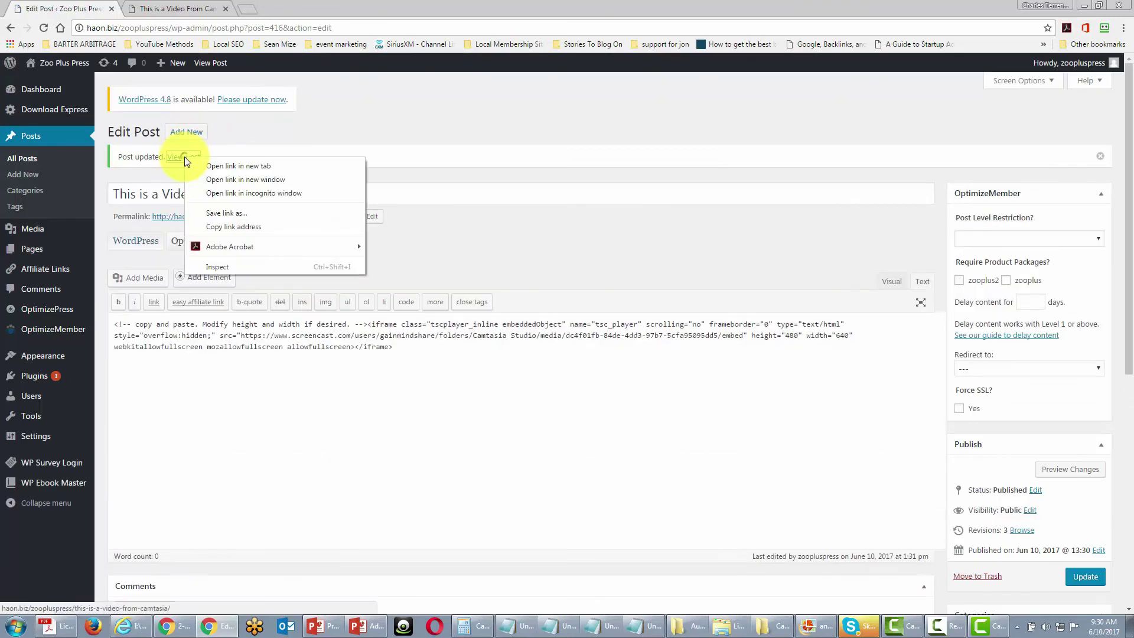
left_click(236, 165)
left_click(295, 8)
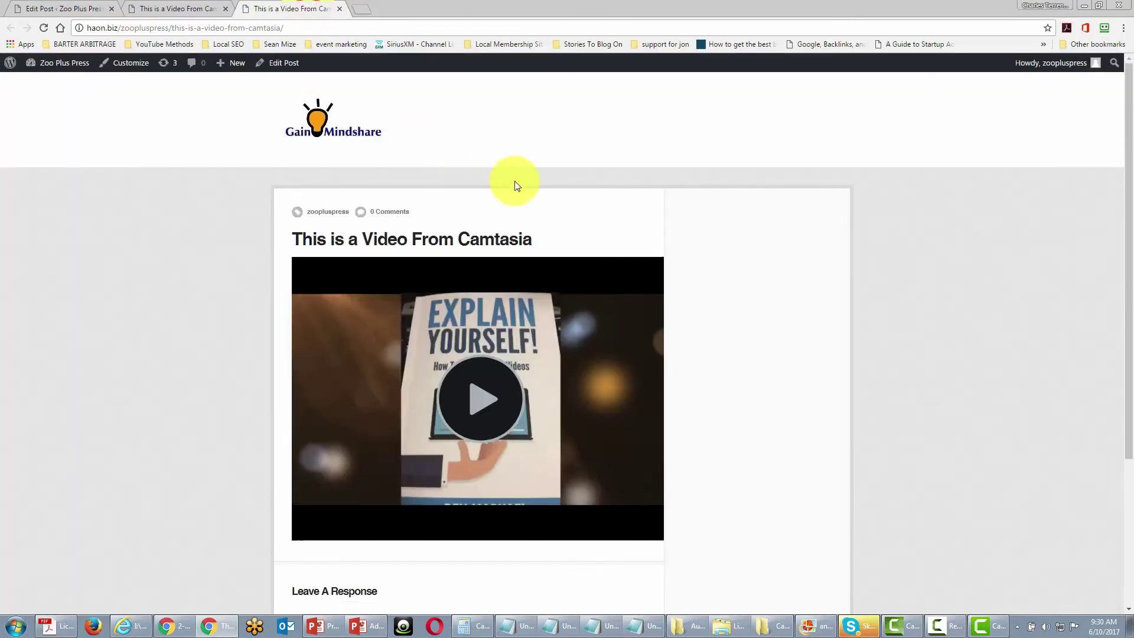
scroll(515, 180, "down", 2)
scroll(513, 266, "up", 2)
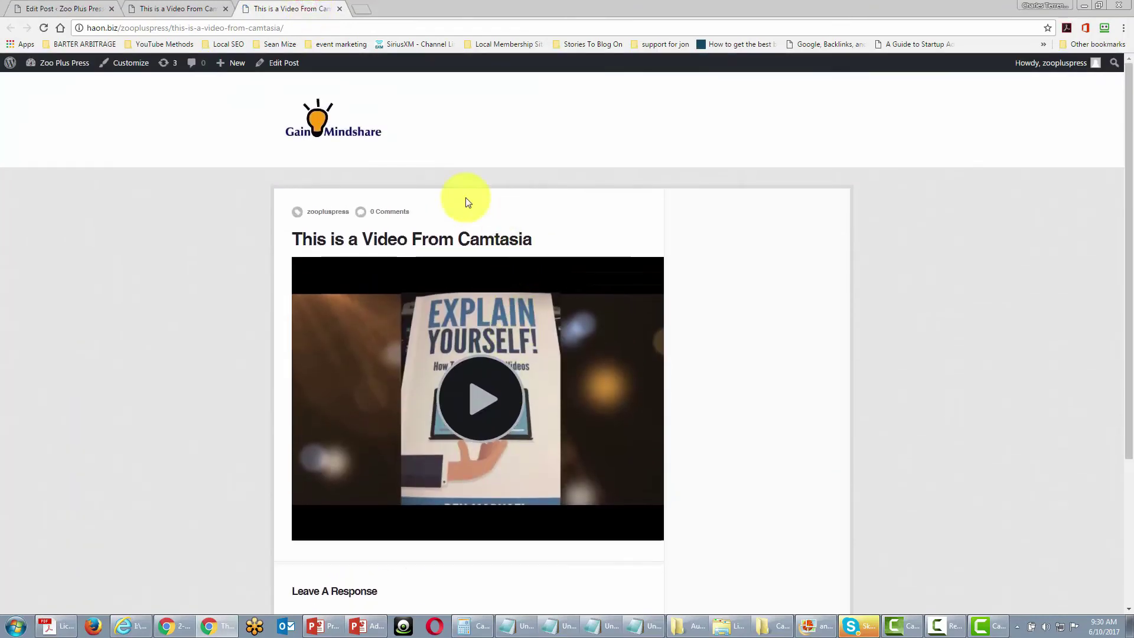
scroll(427, 304, "down", 1)
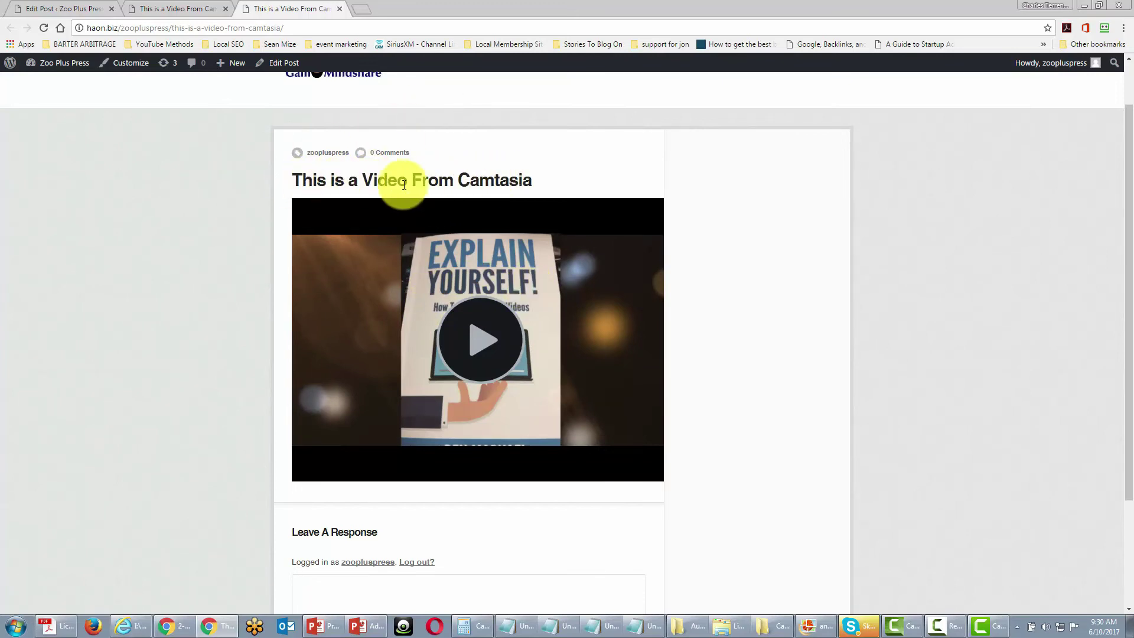
scroll(434, 266, "down", 2)
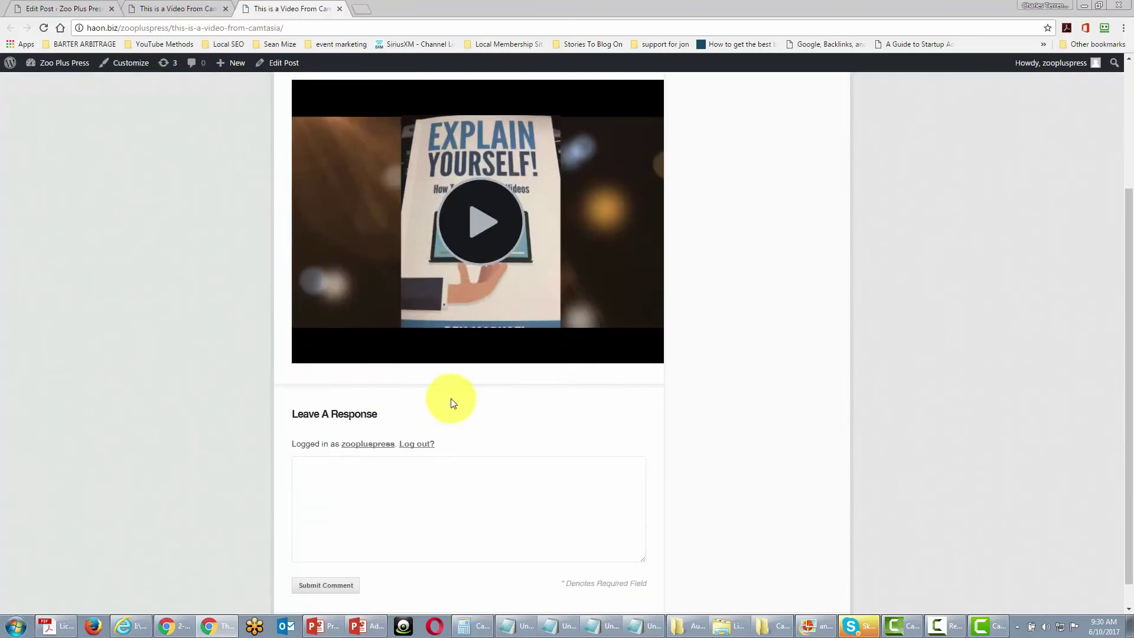
scroll(438, 403, "up", 2)
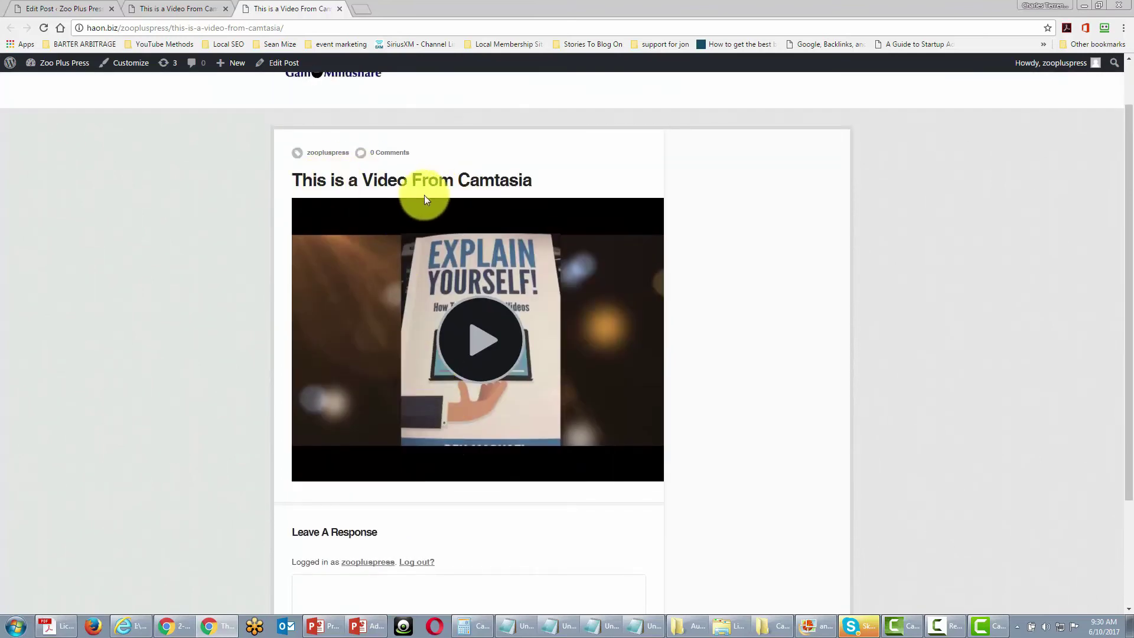
scroll(457, 203, "up", 1)
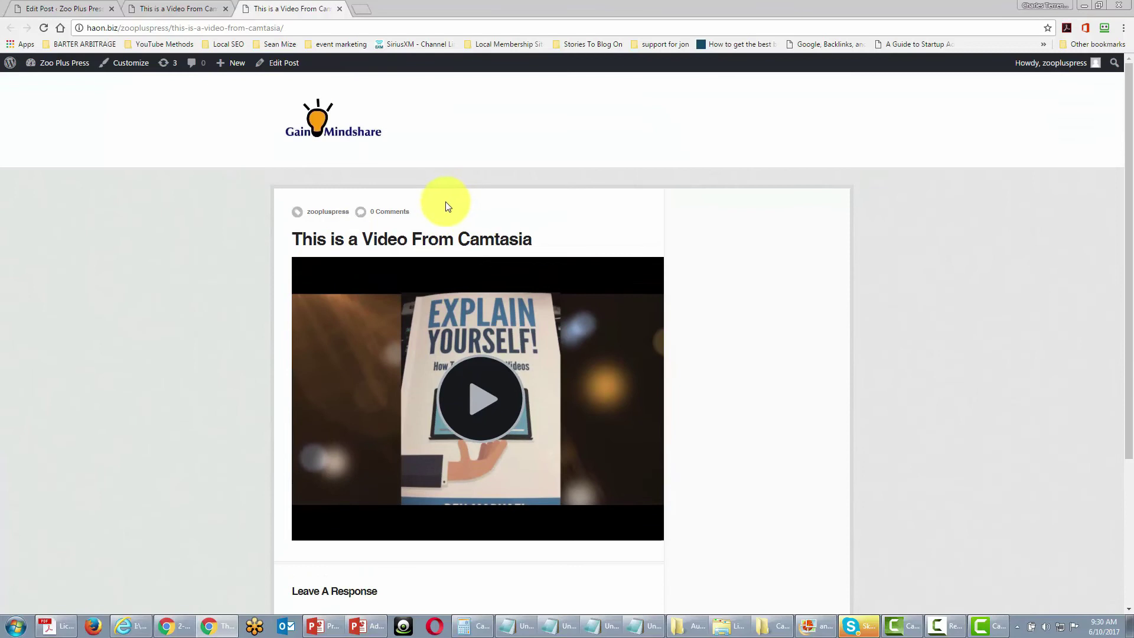
left_click_drag(328, 28, 82, 25)
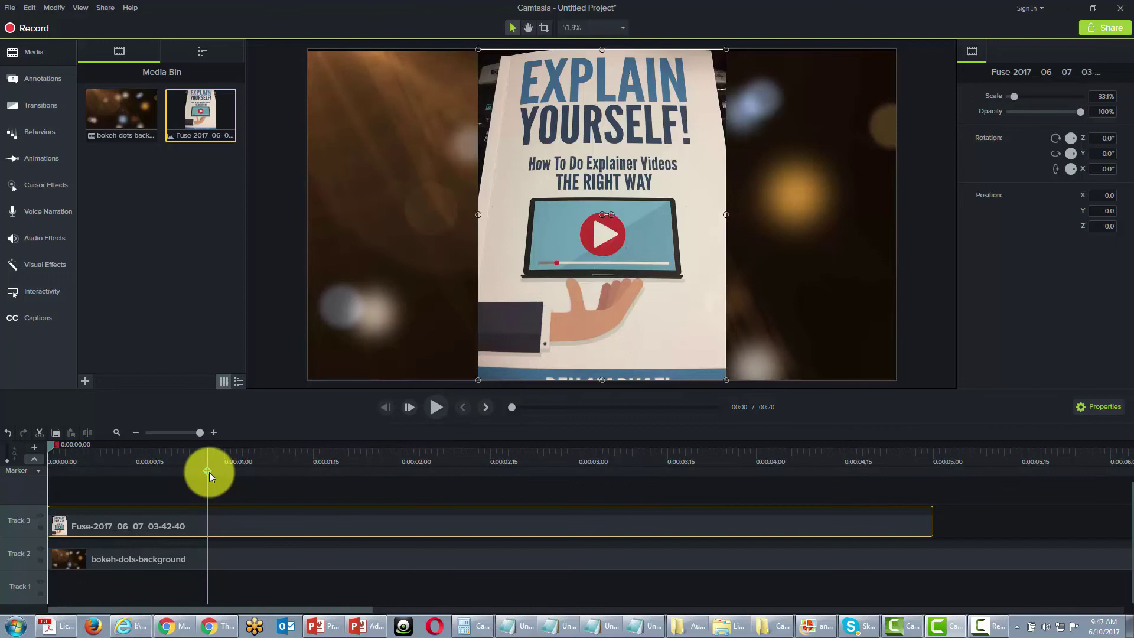
In Camtasia, add four timeline markers at about 0:00:00;27, 0:00:02;08, 0:00:03;12 and 0:00:04;11.
left_click(209, 473)
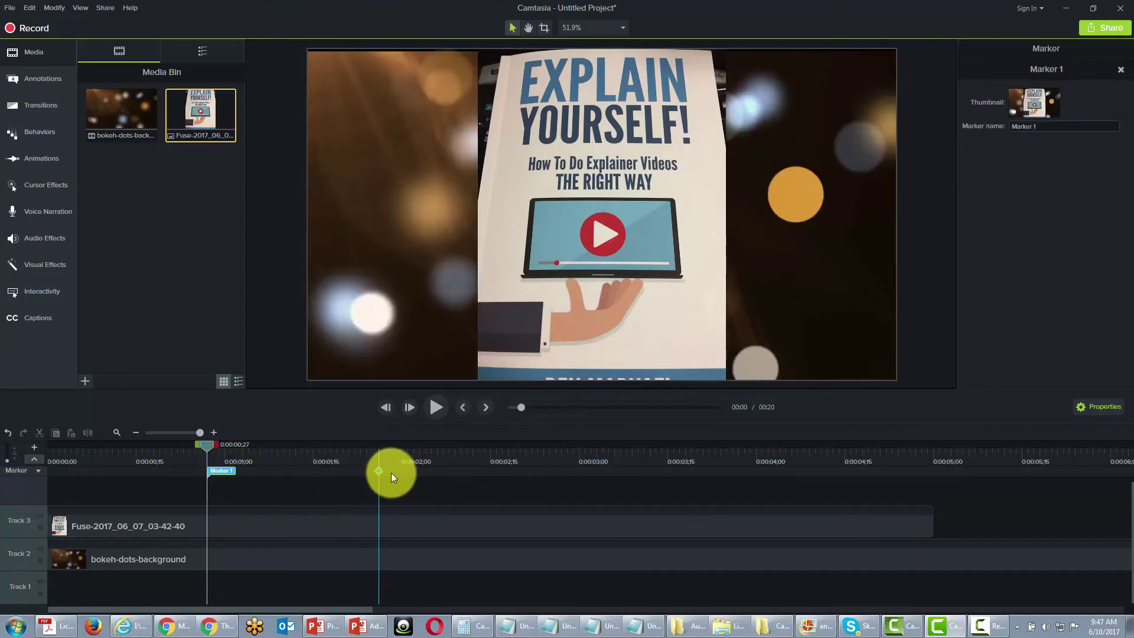
left_click(450, 471)
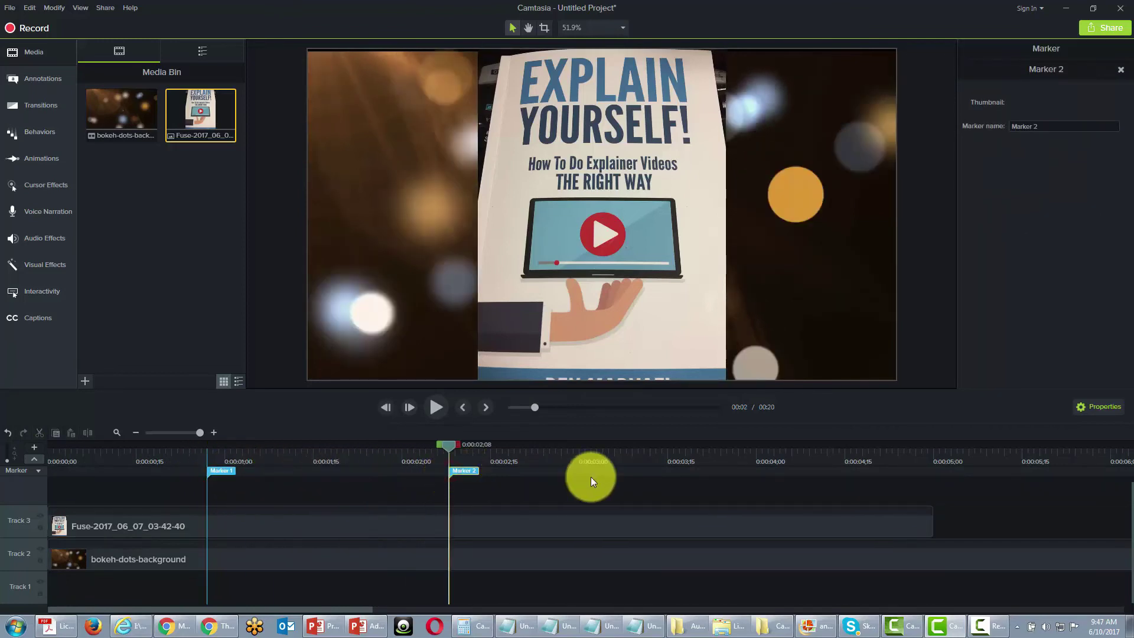
left_click(651, 471)
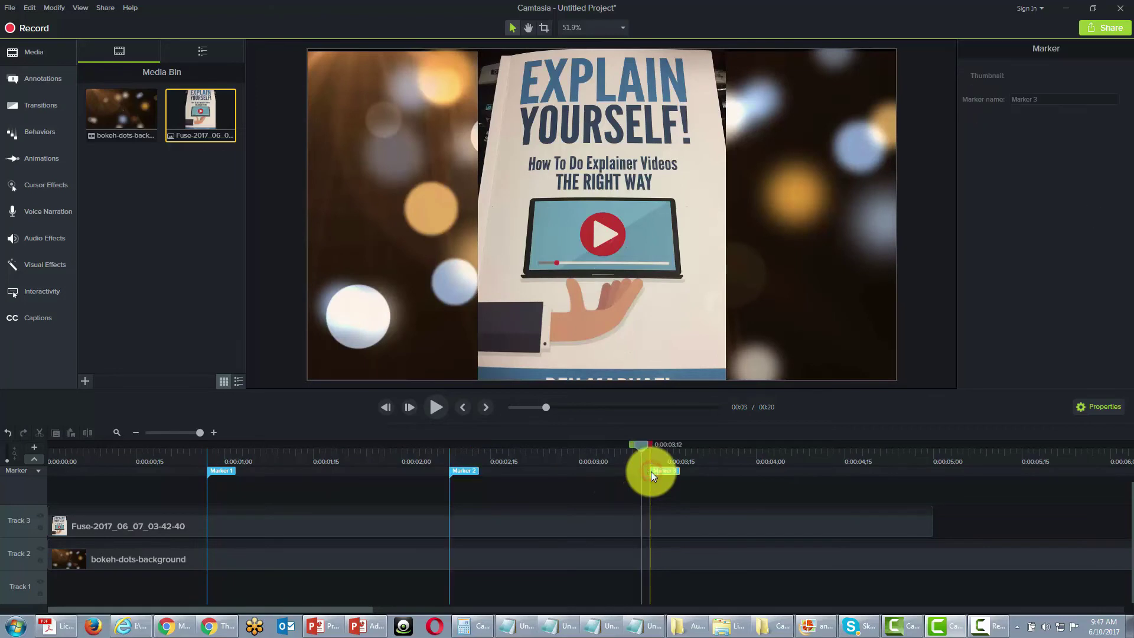
left_click(819, 469)
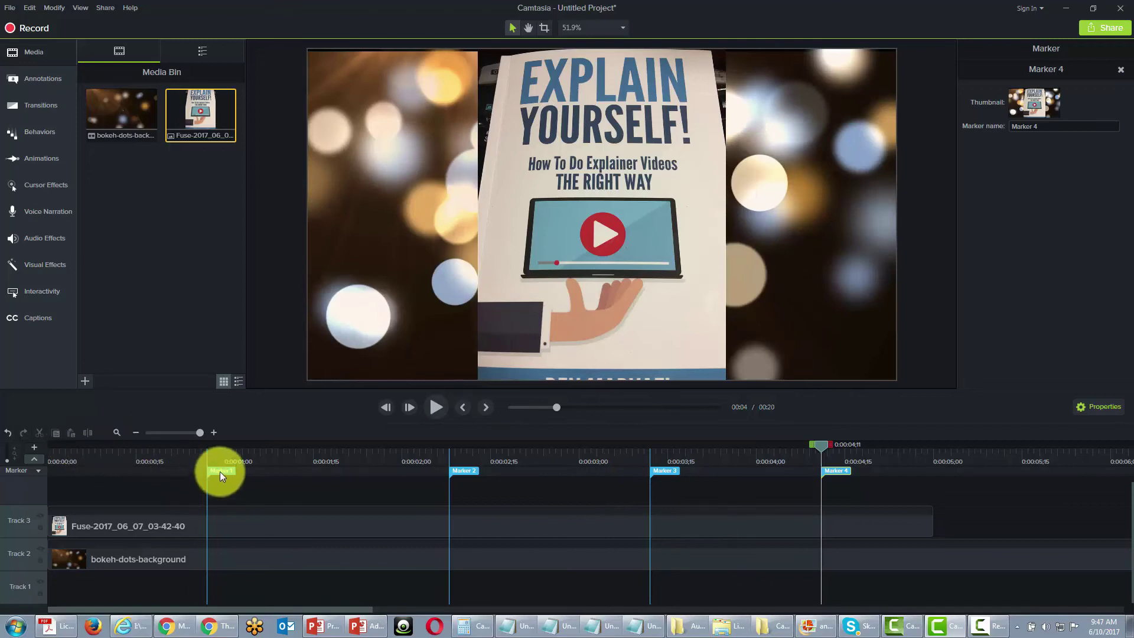
Rename the four timeline markers Red, Green, Blue and Gold in order.
left_click(221, 470)
right_click(222, 473)
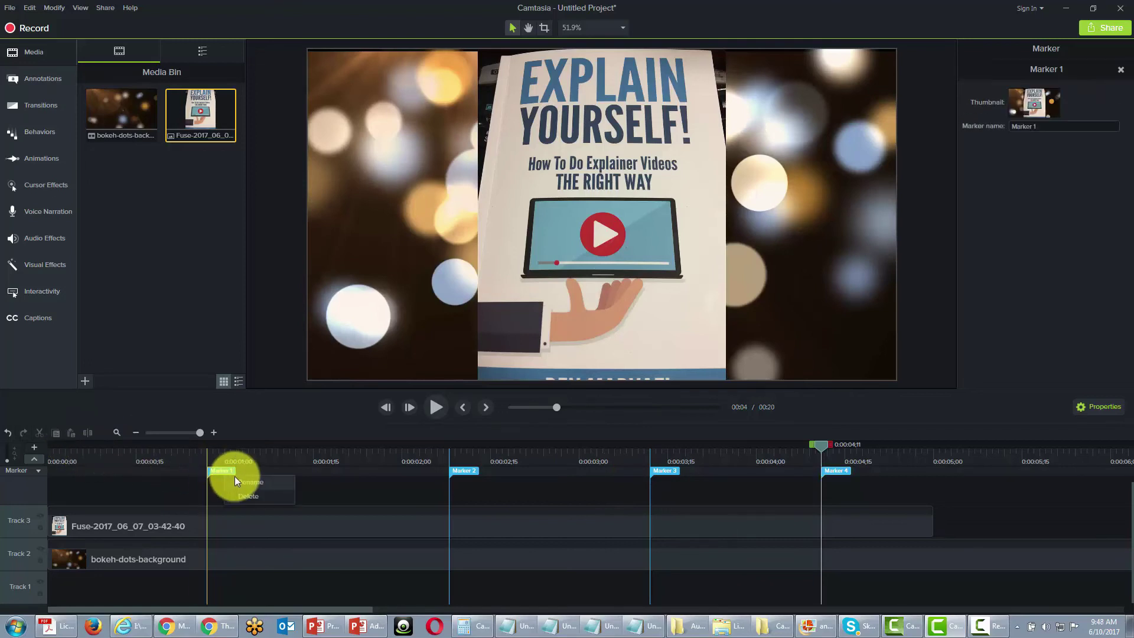
left_click(246, 480)
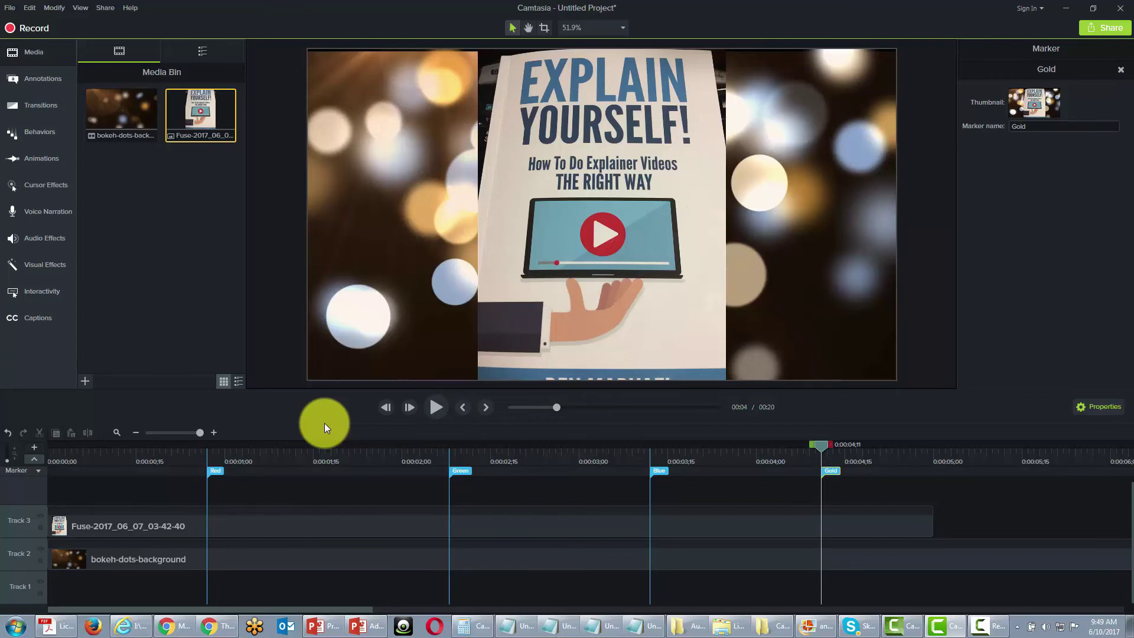
Start a custom local-file production in MP4 Smart Player format with a searchable table of contents, and advance to the marker options.
left_click(104, 9)
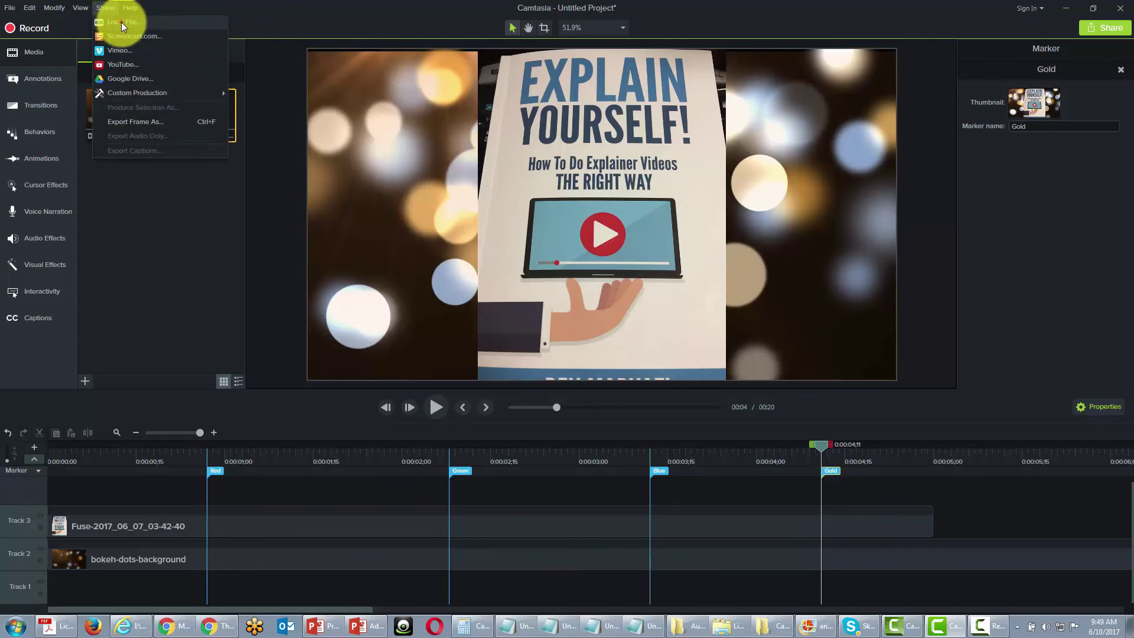
left_click(122, 22)
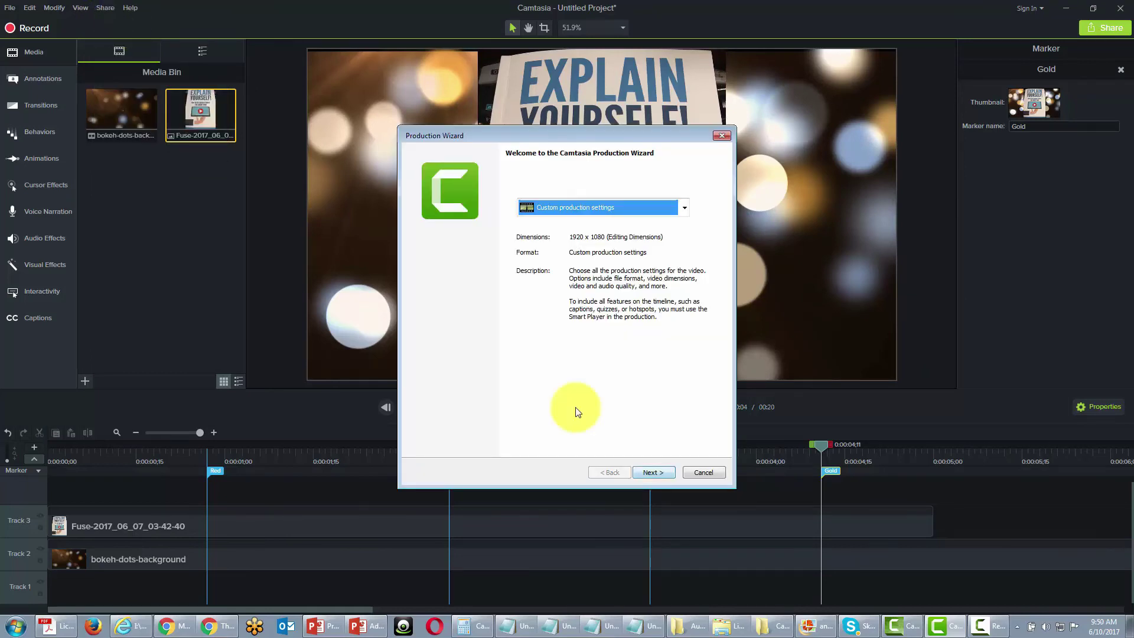
left_click(649, 472)
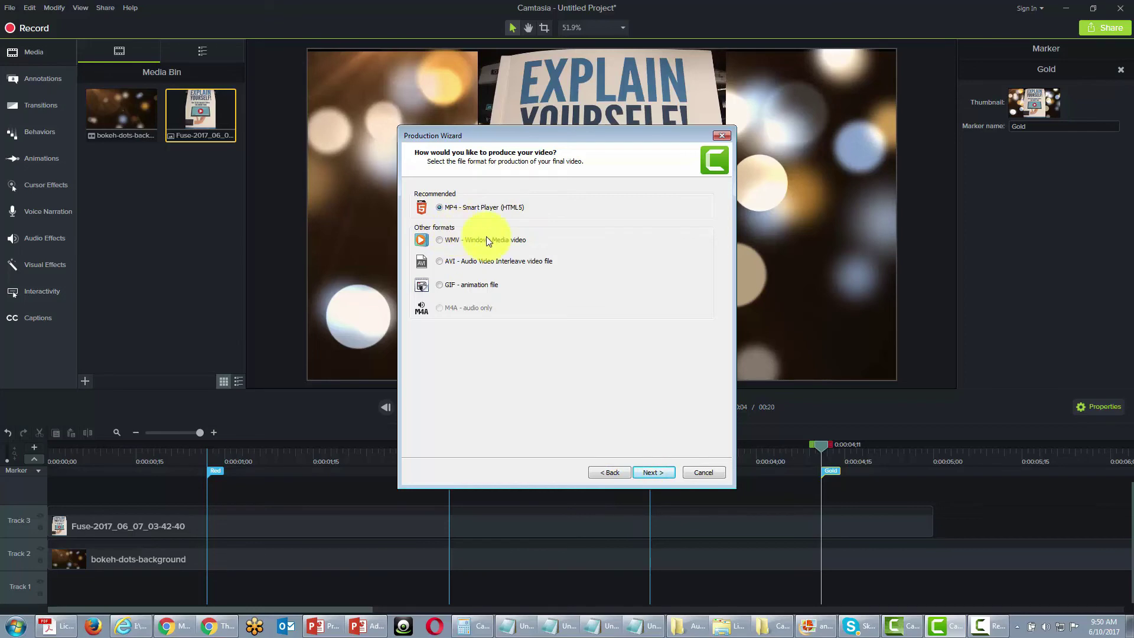
left_click(649, 472)
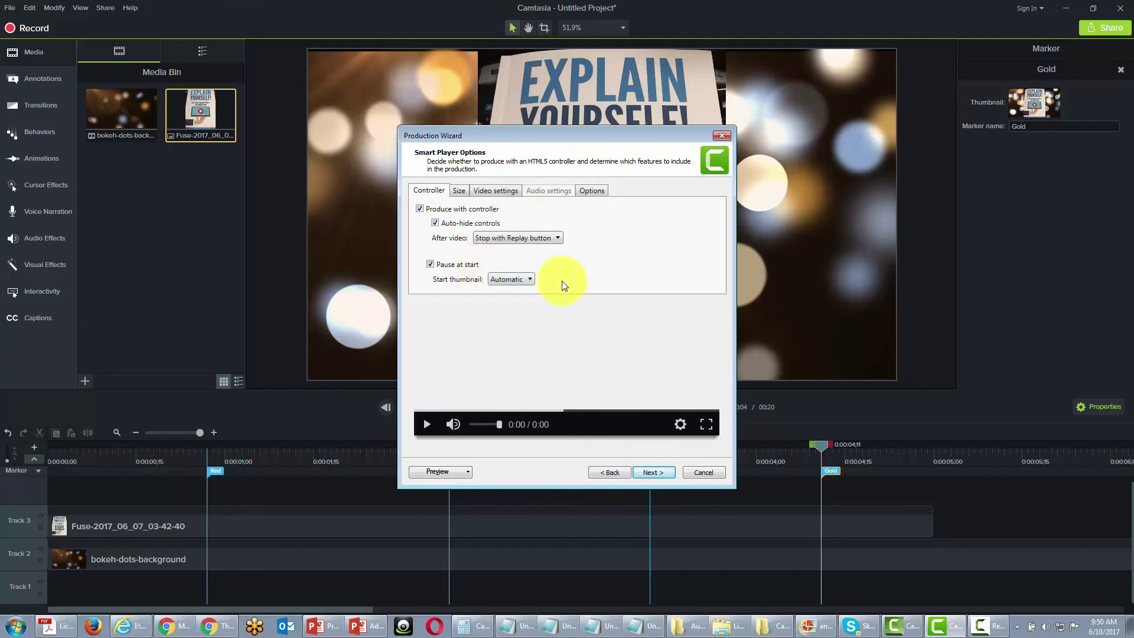
left_click(588, 190)
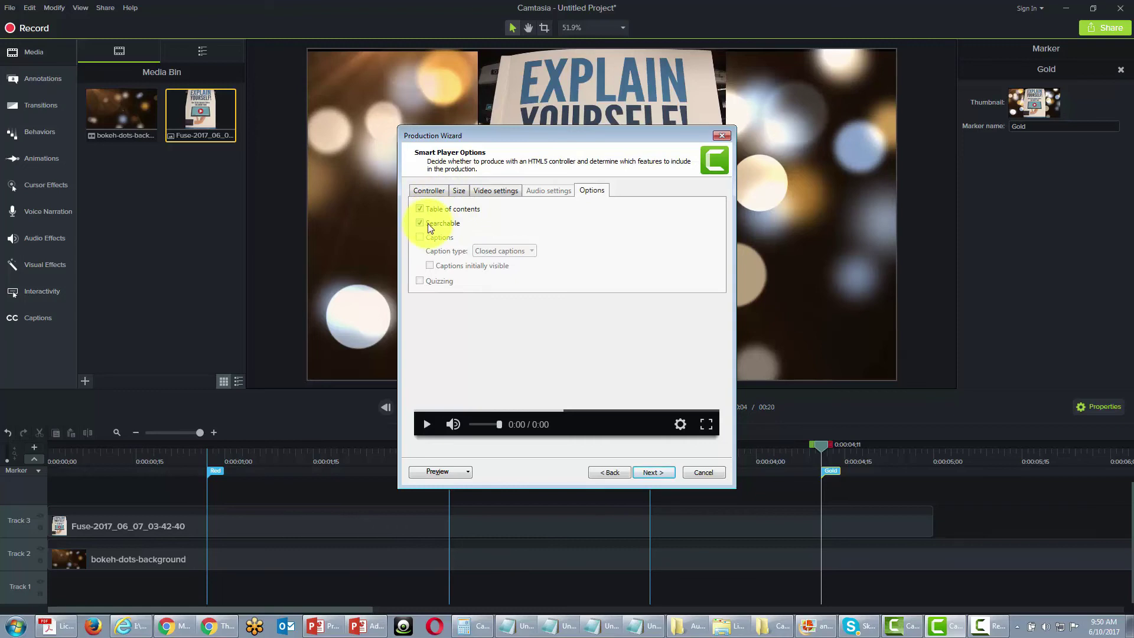
left_click(647, 471)
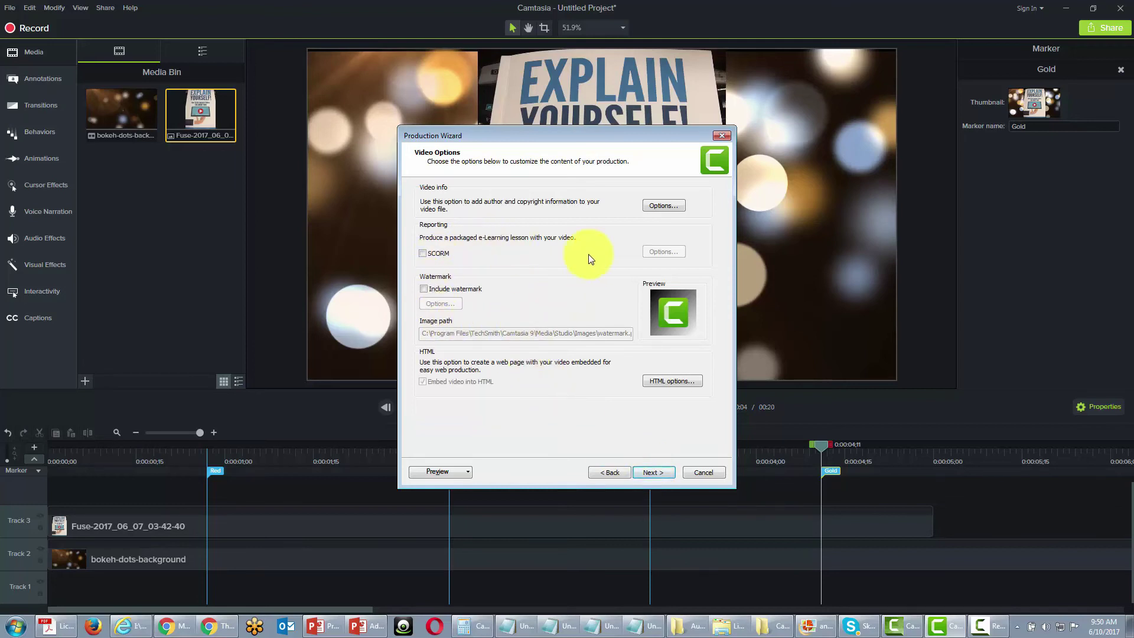
left_click(642, 470)
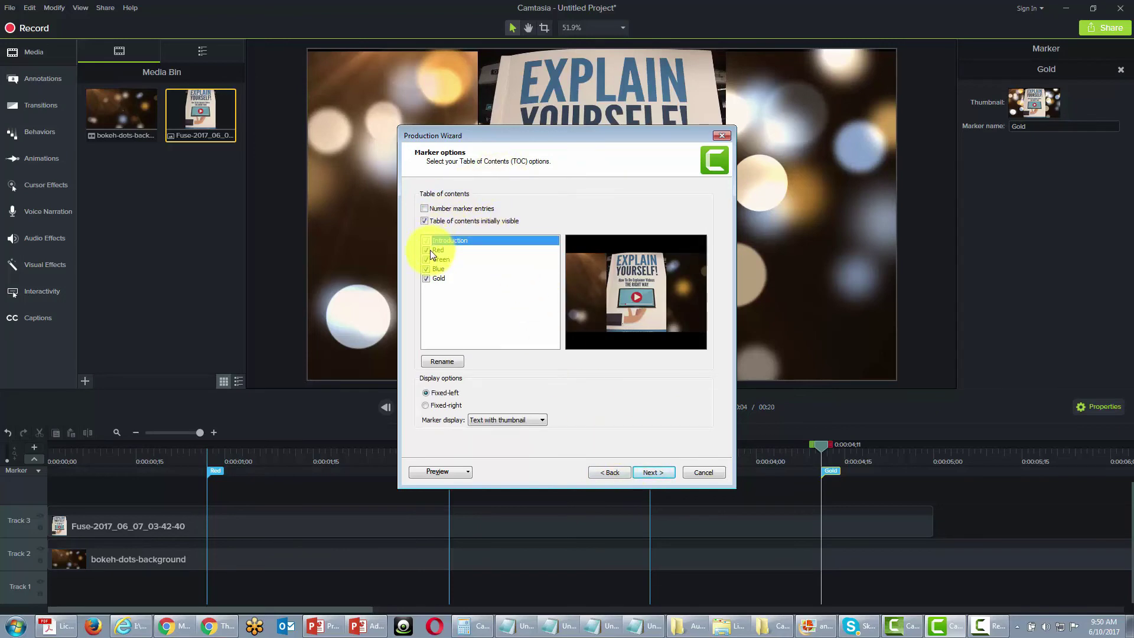
Keep the table of contents fixed-left without numbered entries, and produce Unique-Project.mp4 into the folder I:\Products\Camatasia\toc\.
left_click(425, 393)
left_click(425, 209)
left_click(650, 472)
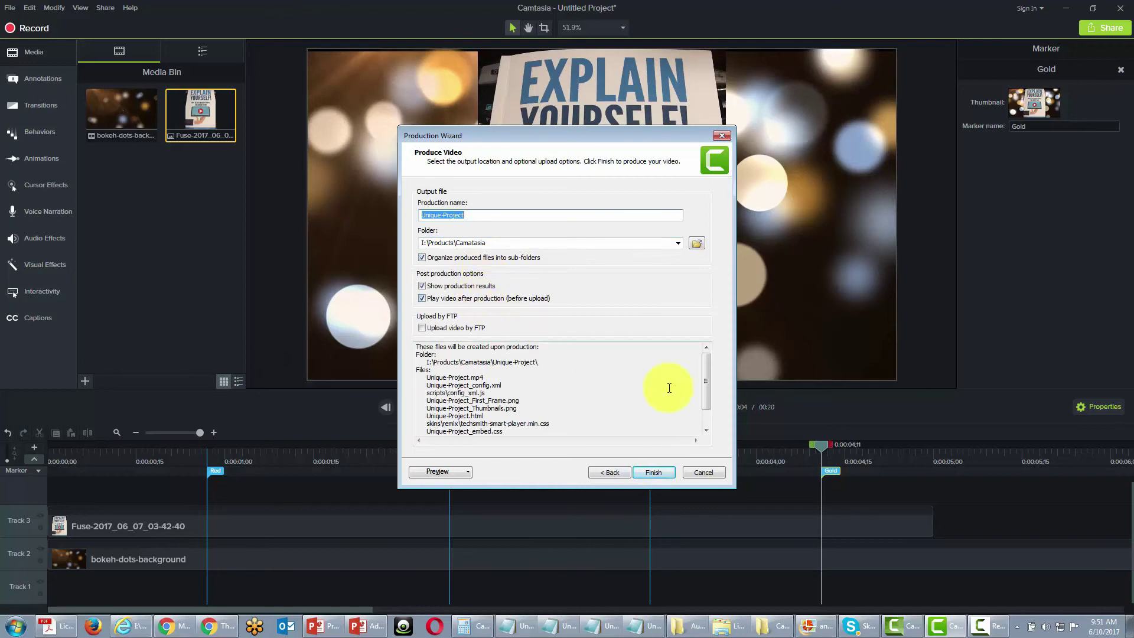
left_click_drag(706, 380, 704, 397)
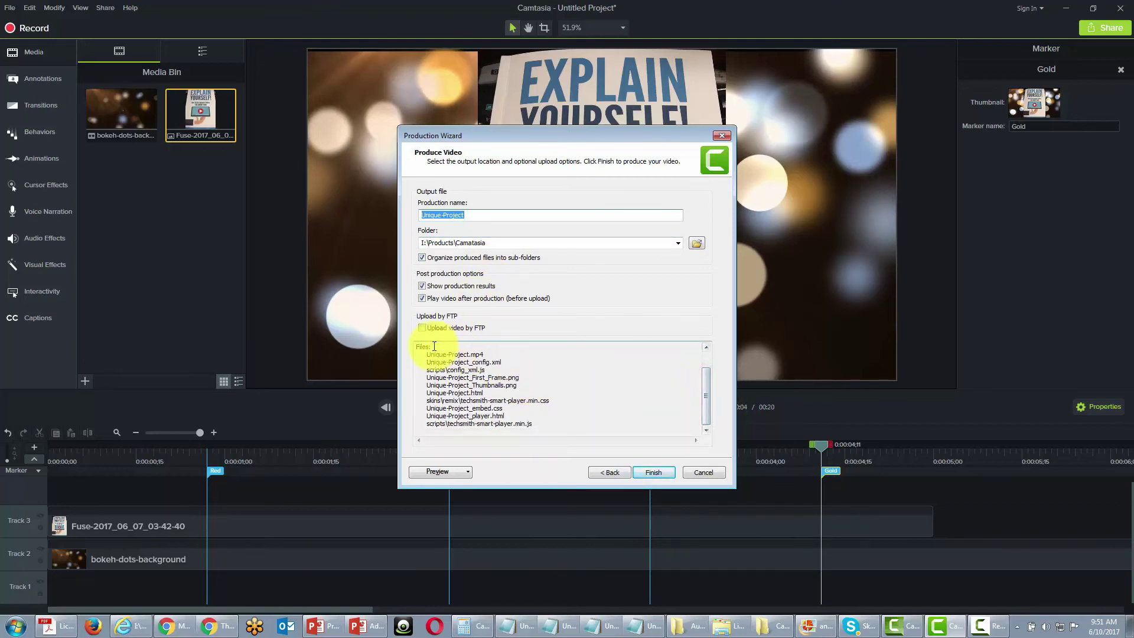
left_click_drag(425, 354, 519, 418)
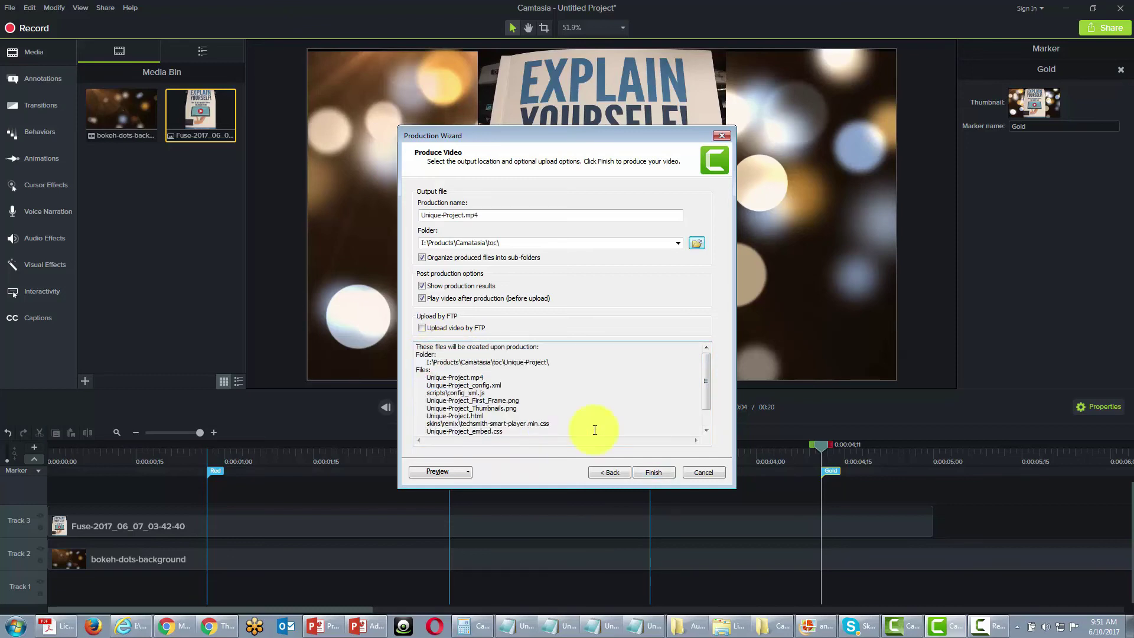
left_click(703, 473)
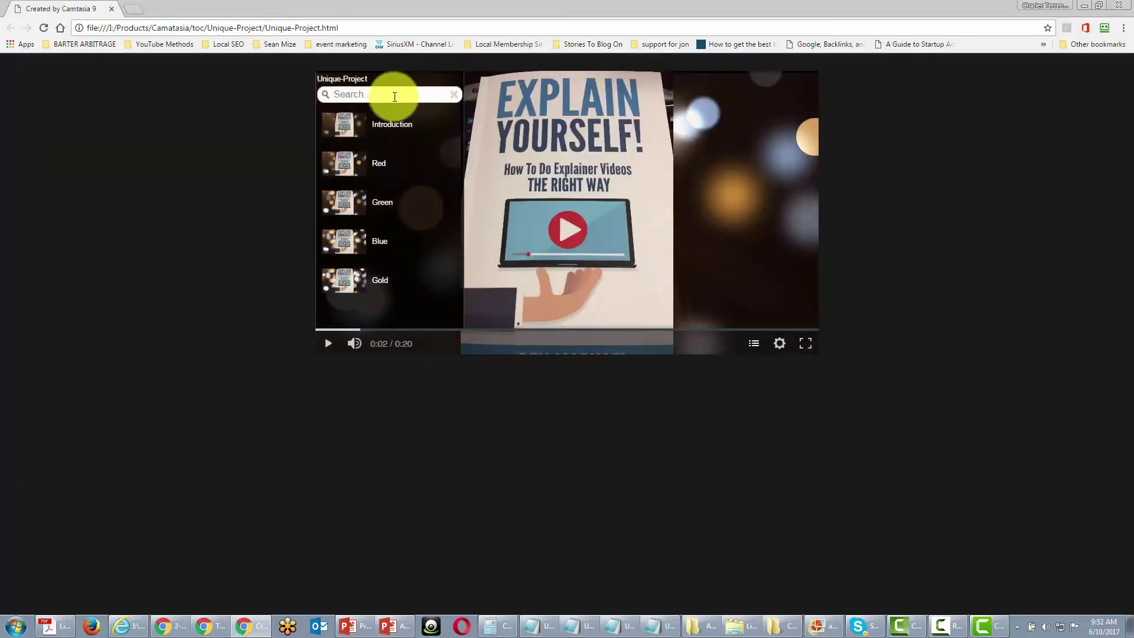
In the produced video's browser page, test the table of contents by jumping between the Introduction, Red, Green, Blue and Gold entries.
left_click(375, 161)
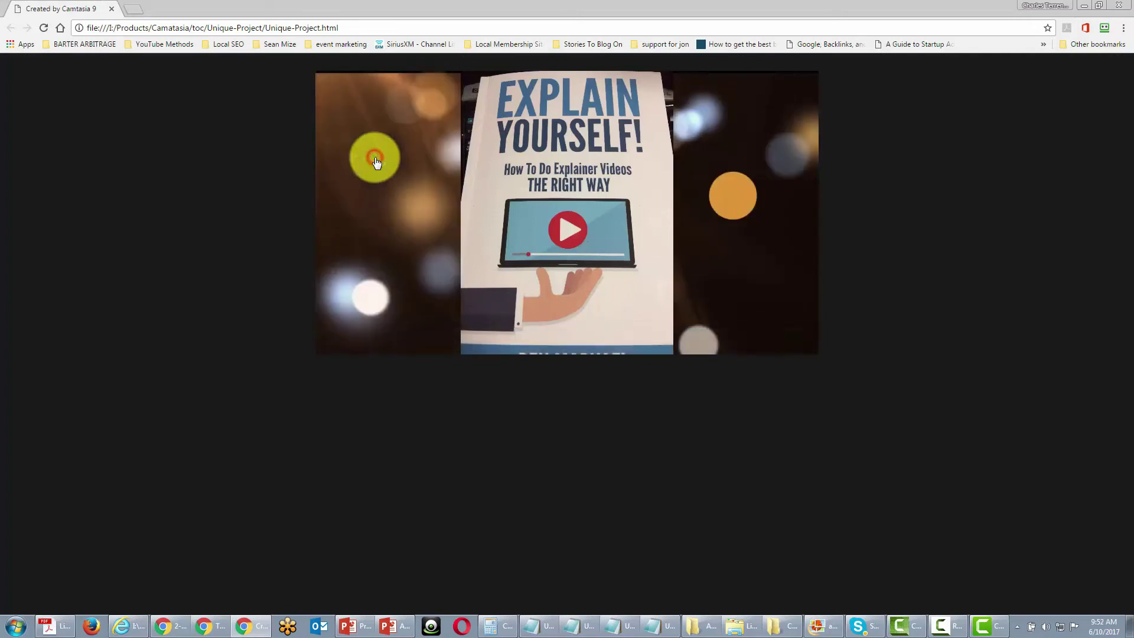
left_click(373, 203)
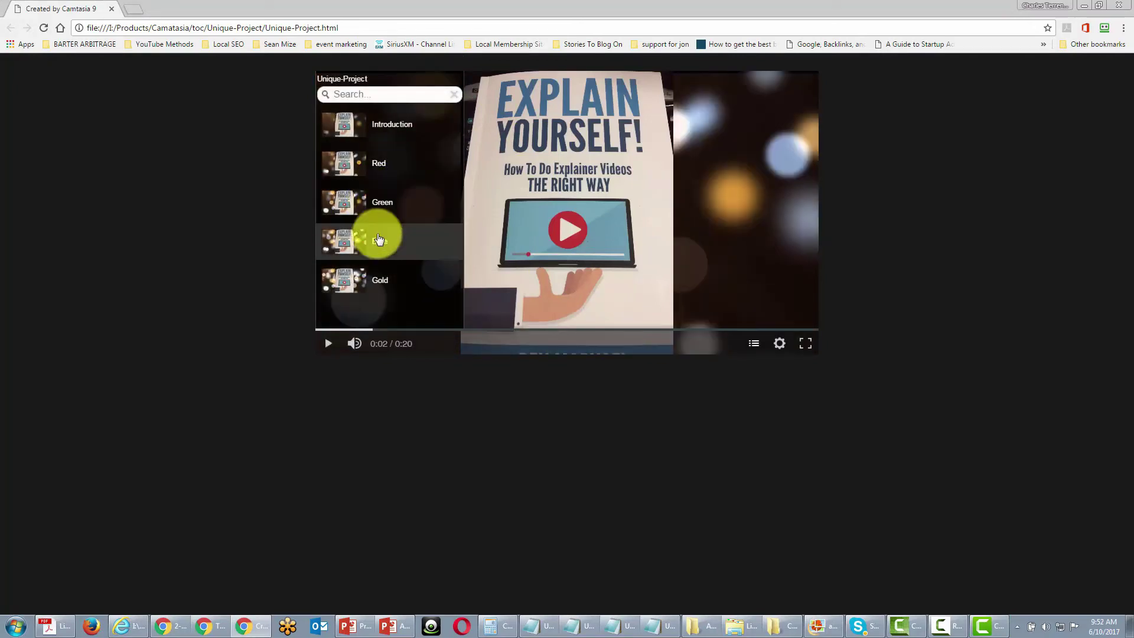
left_click(379, 273)
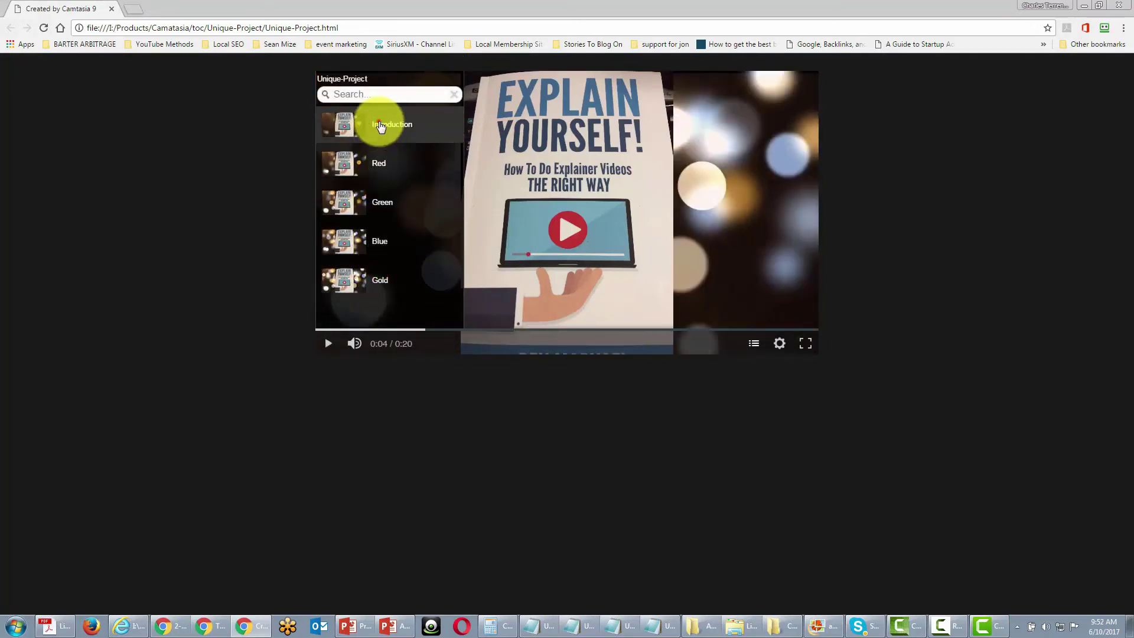
left_click(375, 123)
left_click(368, 170)
left_click(370, 201)
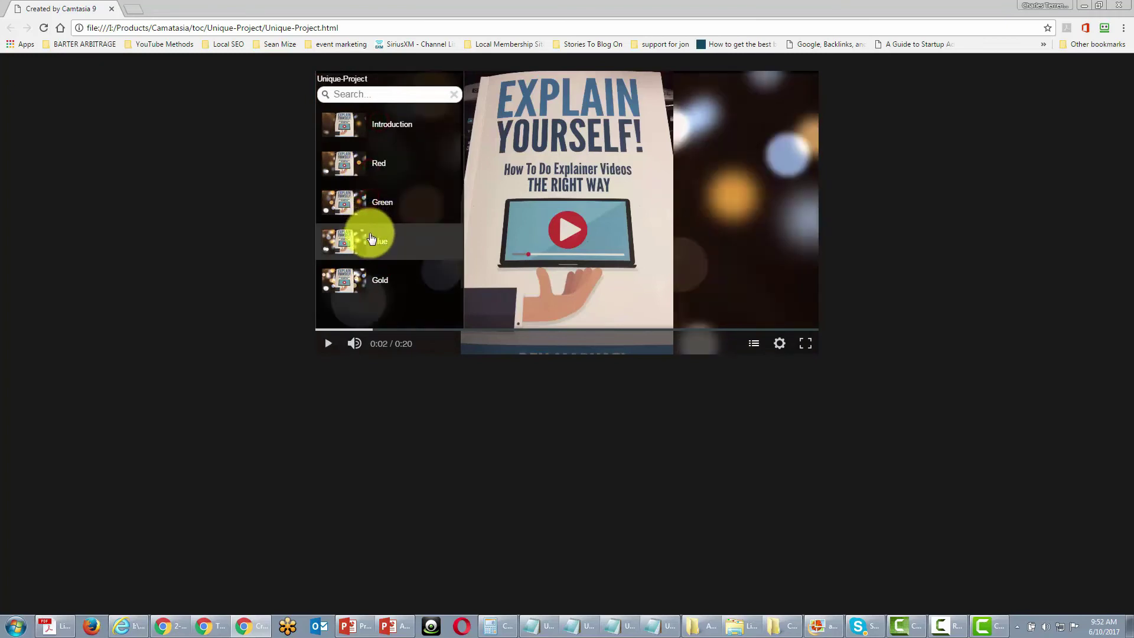
left_click(371, 242)
left_click(373, 266)
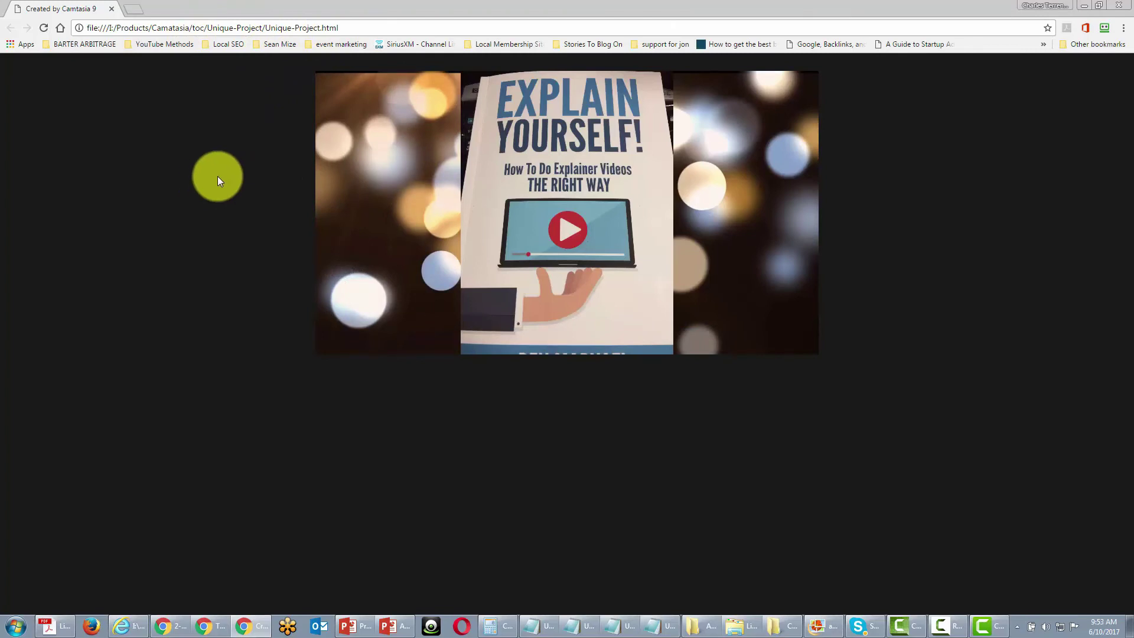
Return to Camtasia's production results and open the production folder.
left_click(1085, 6)
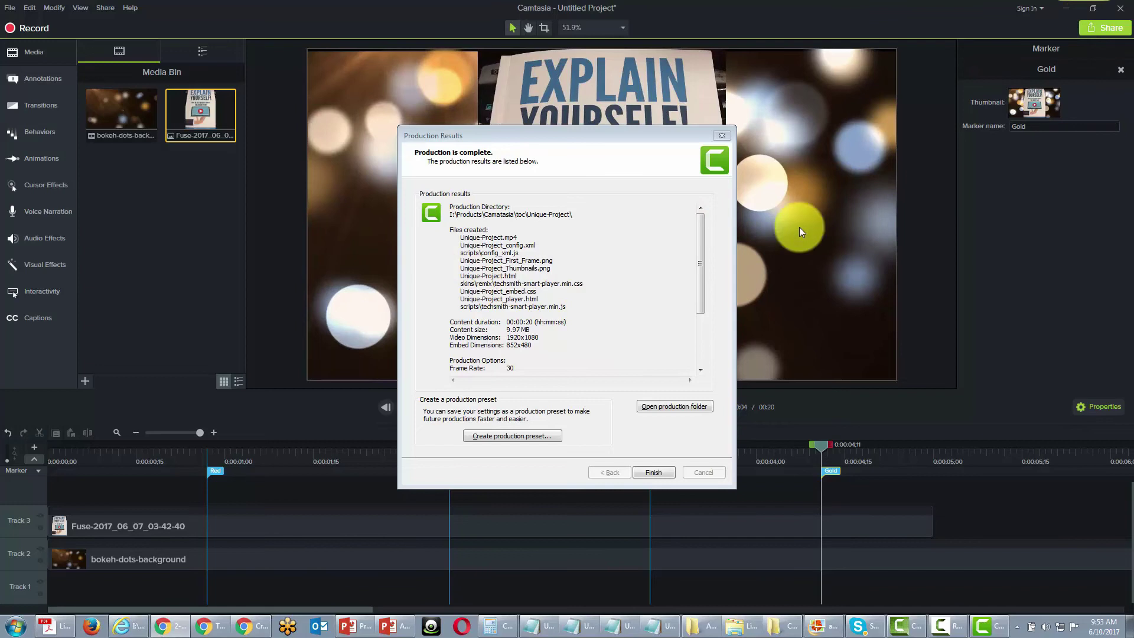
left_click(663, 408)
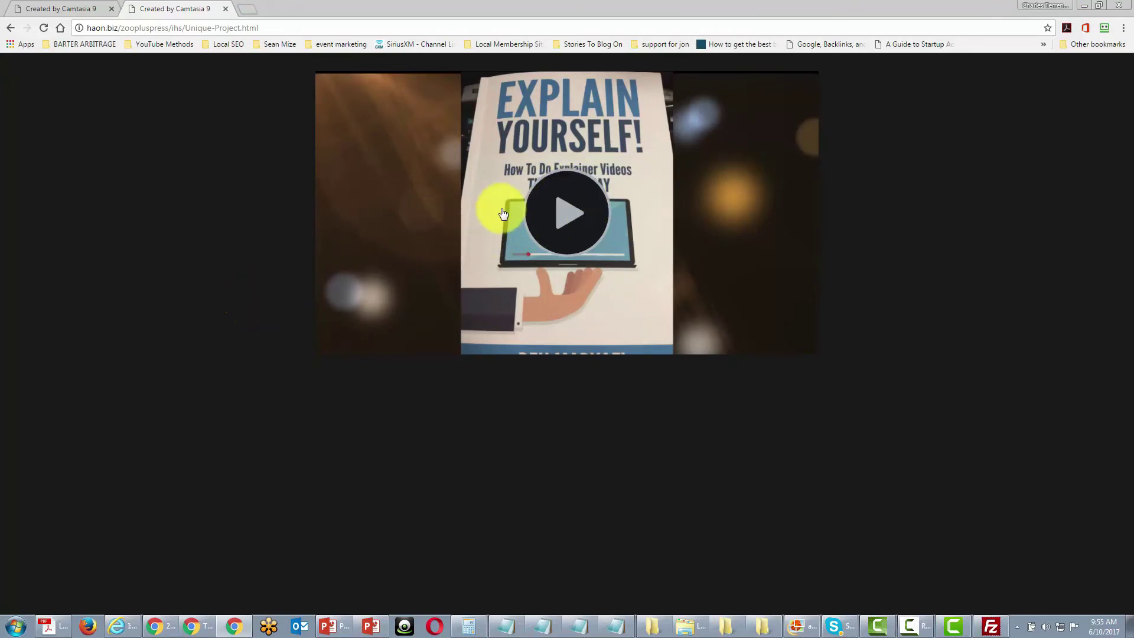
Play and pause the uploaded video on the haon.biz page, and test its Red and Gold table of contents entries.
left_click(551, 215)
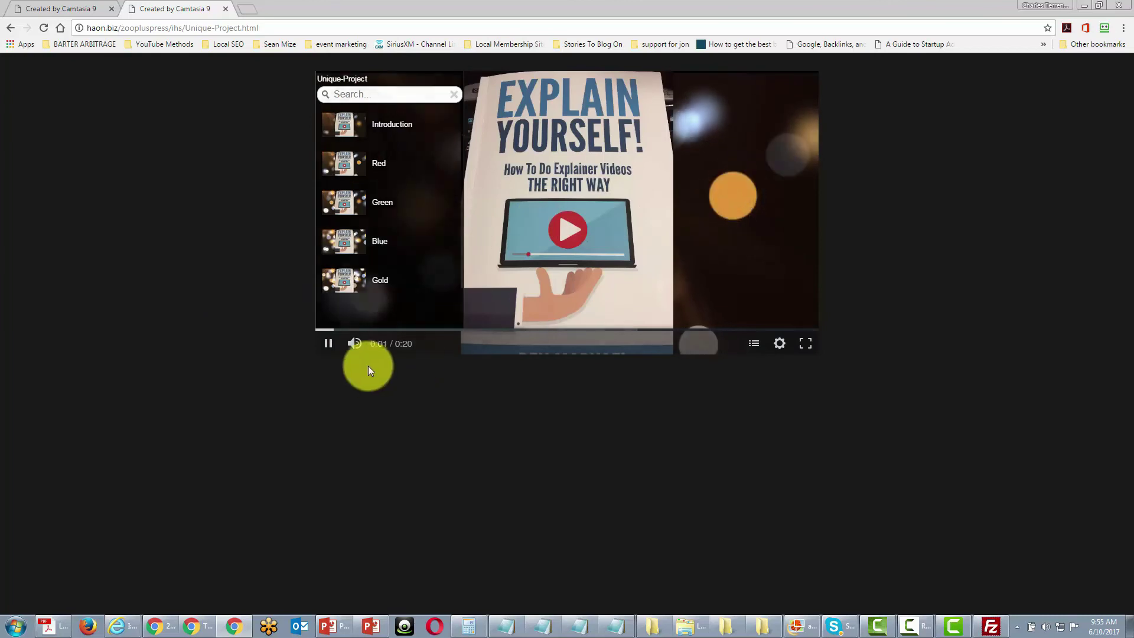
left_click(328, 344)
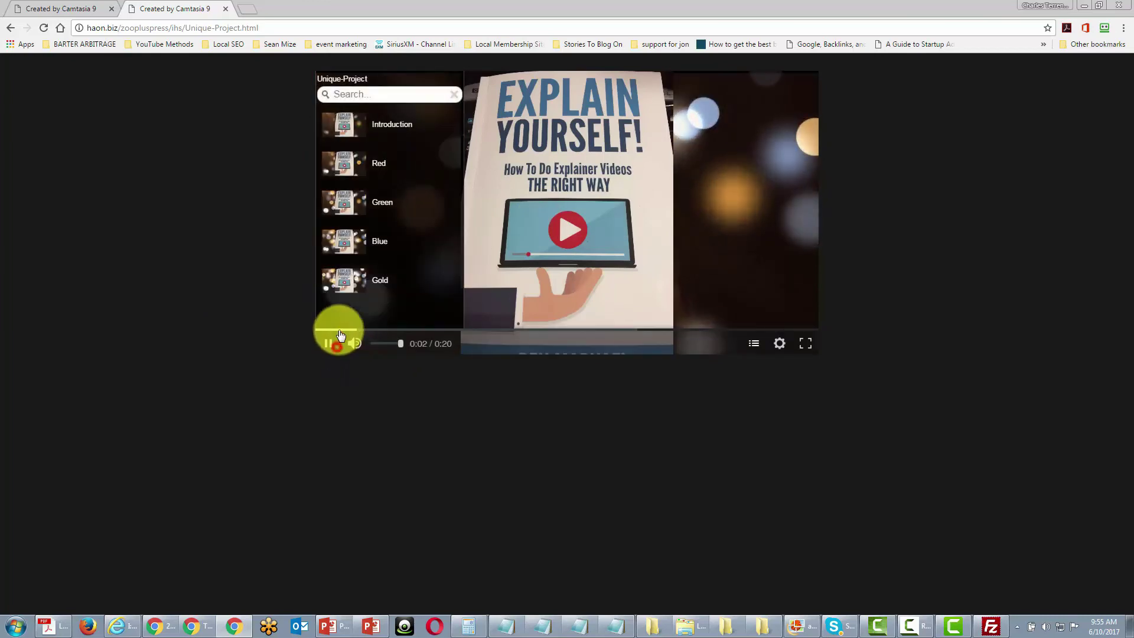
left_click(371, 165)
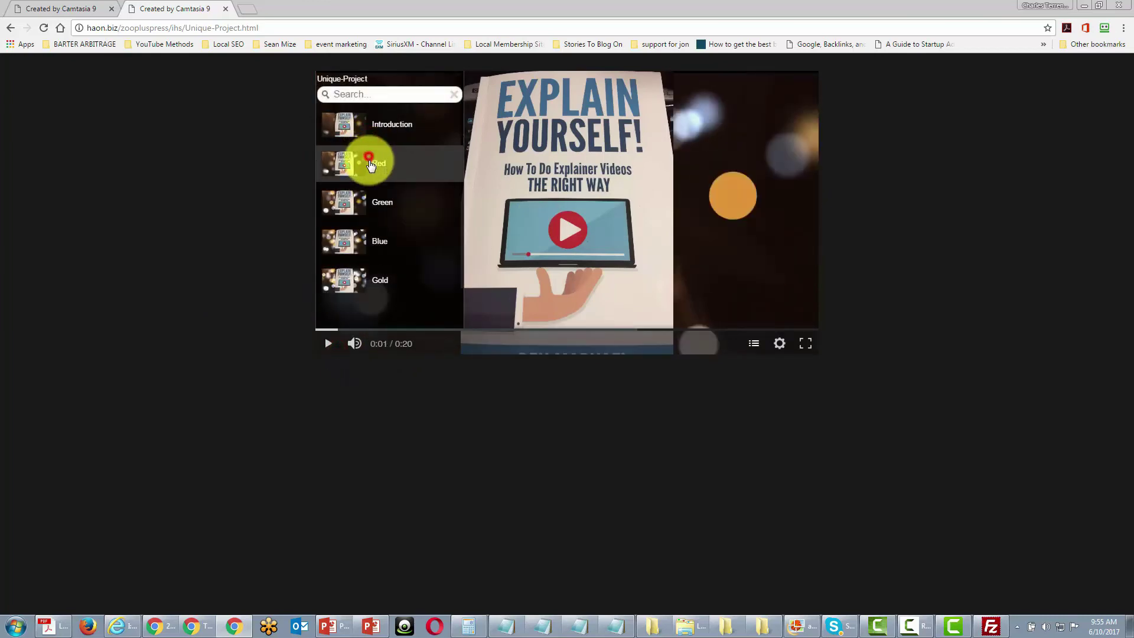
left_click(361, 268)
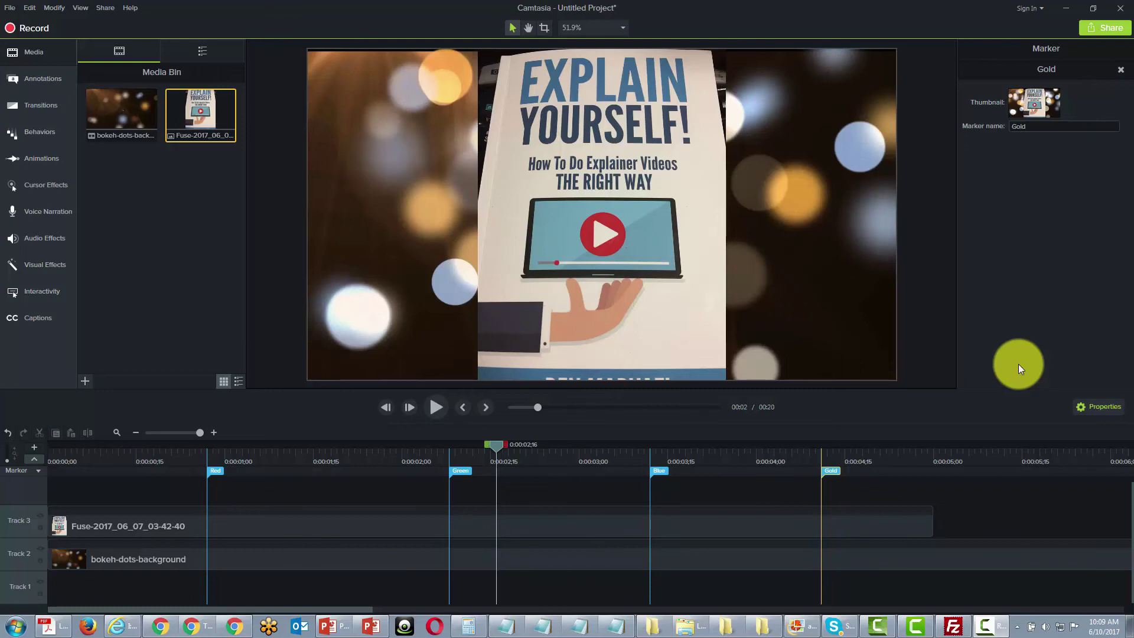
In Camtasia, add an interactive hotspot at 0:00:02;19 and stretch it over the book's title and subtitle, to about 159% scale.
left_click(29, 81)
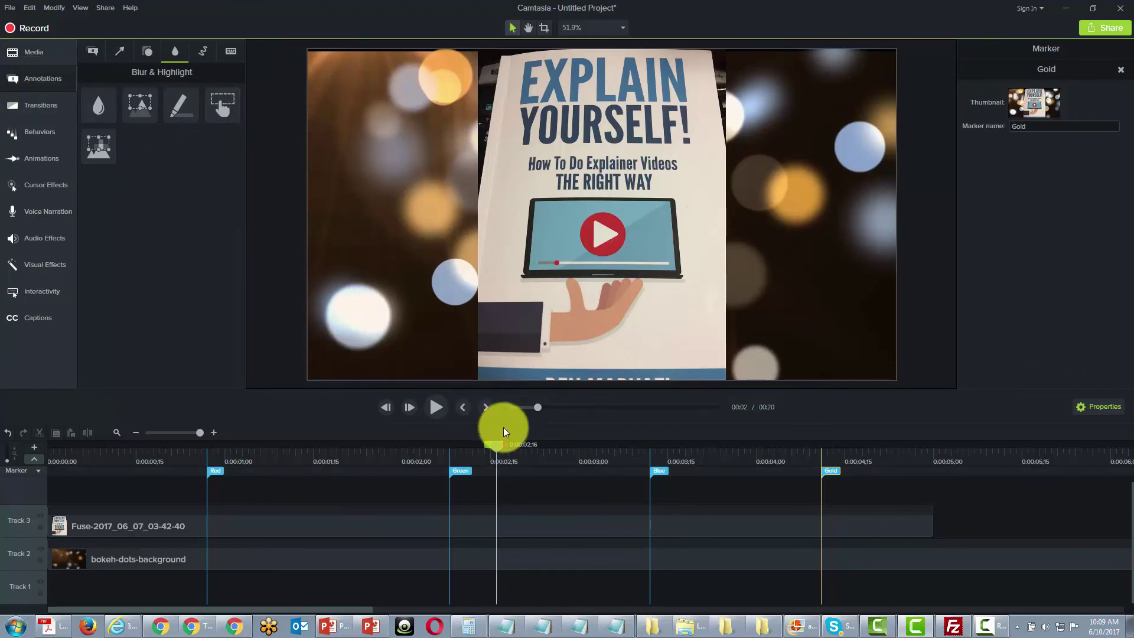
left_click_drag(493, 445, 521, 444)
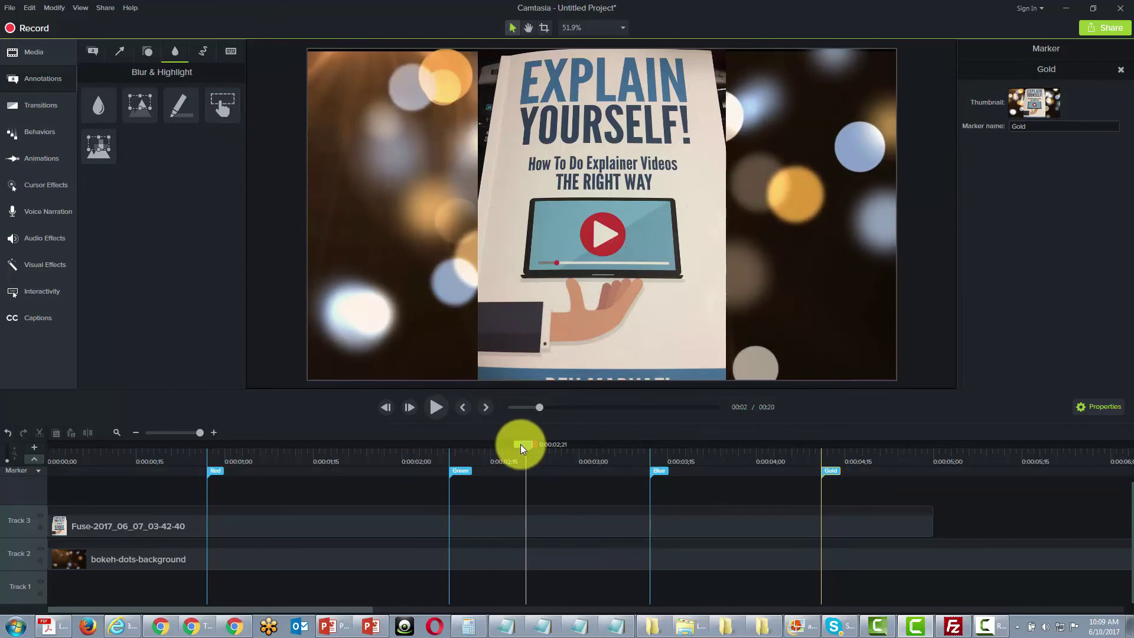
left_click_drag(520, 444, 514, 450)
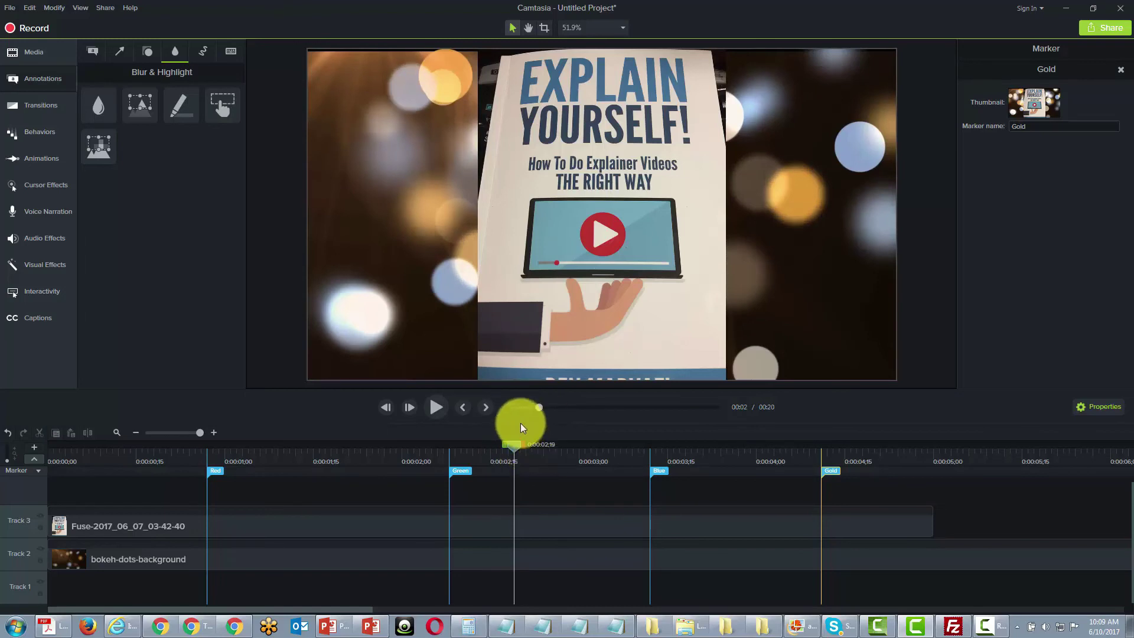
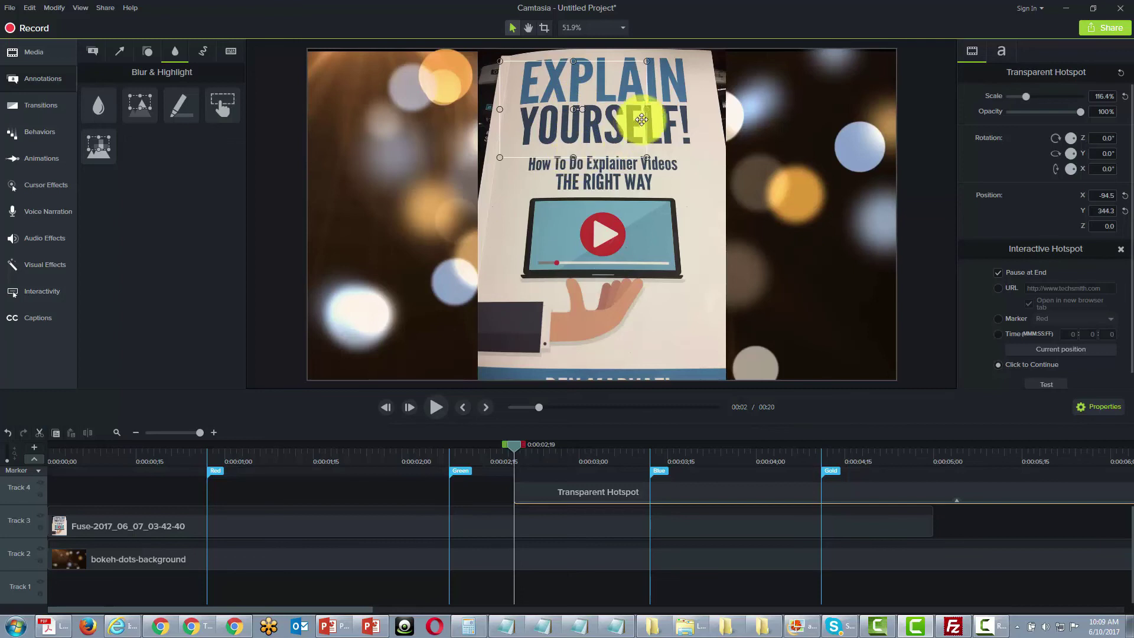
left_click_drag(646, 109, 715, 108)
left_click(600, 52)
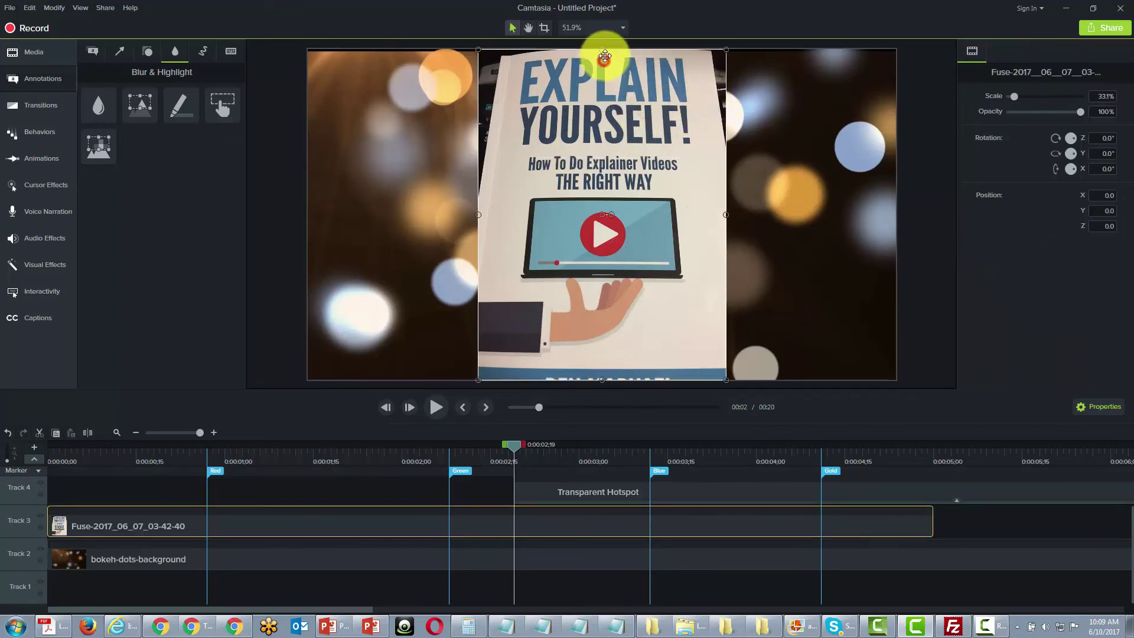
left_click(583, 134)
left_click_drag(606, 155, 606, 201)
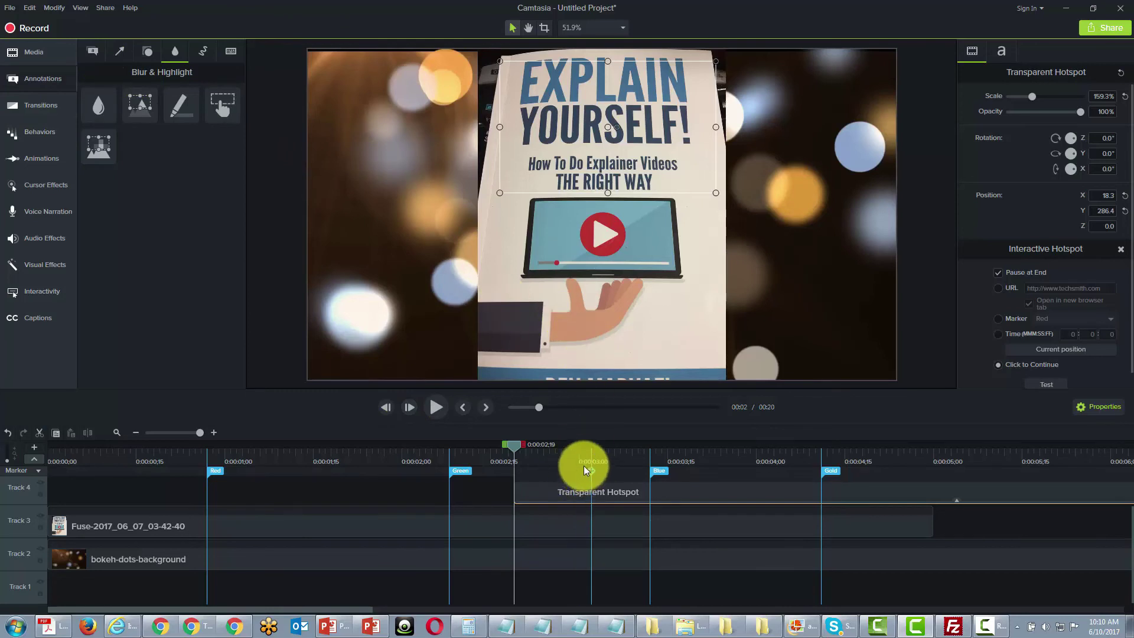
Add a yellow speech bubble callout beside the book title reading "Click Explain If You Want To Talk to Someone Personally" at font size 38.
left_click(95, 55)
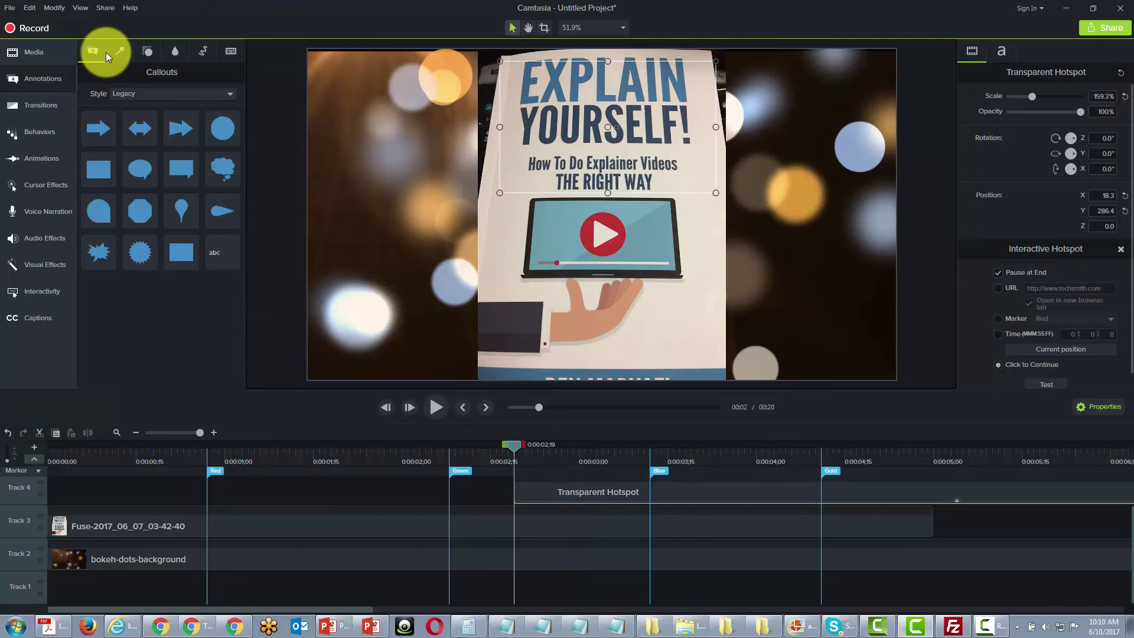
left_click(221, 97)
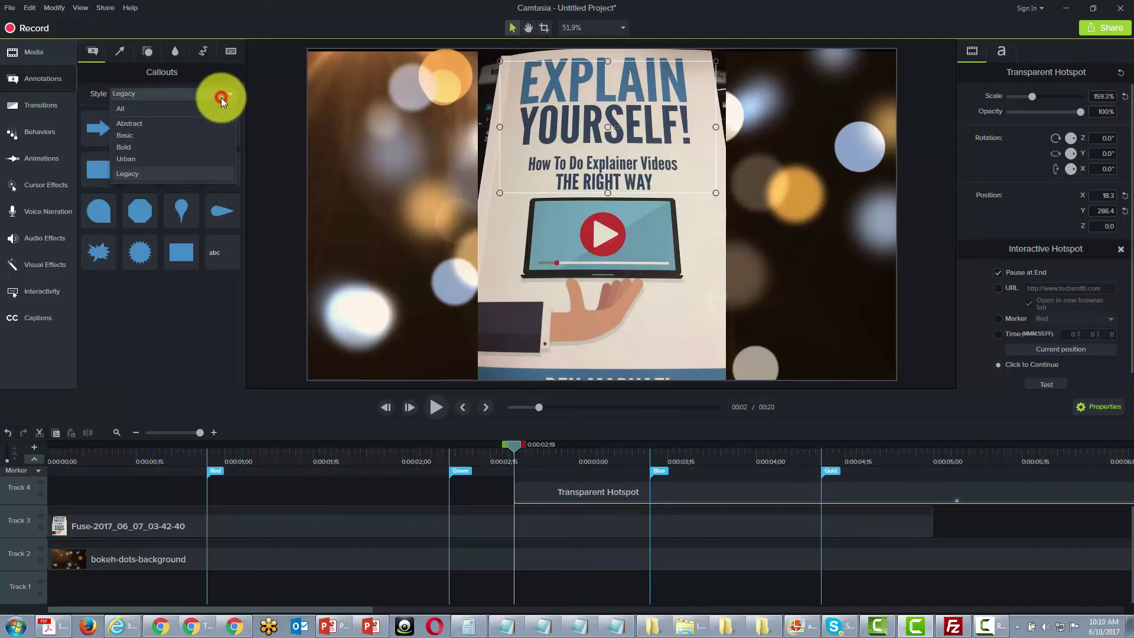
left_click(94, 52)
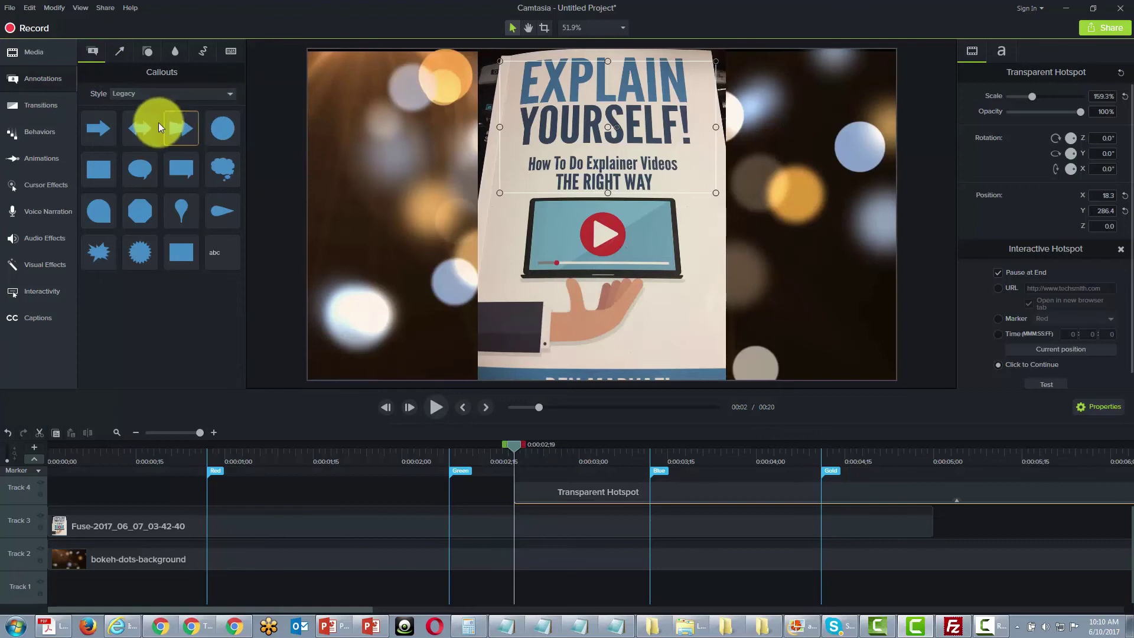
left_click(225, 97)
left_click(207, 110)
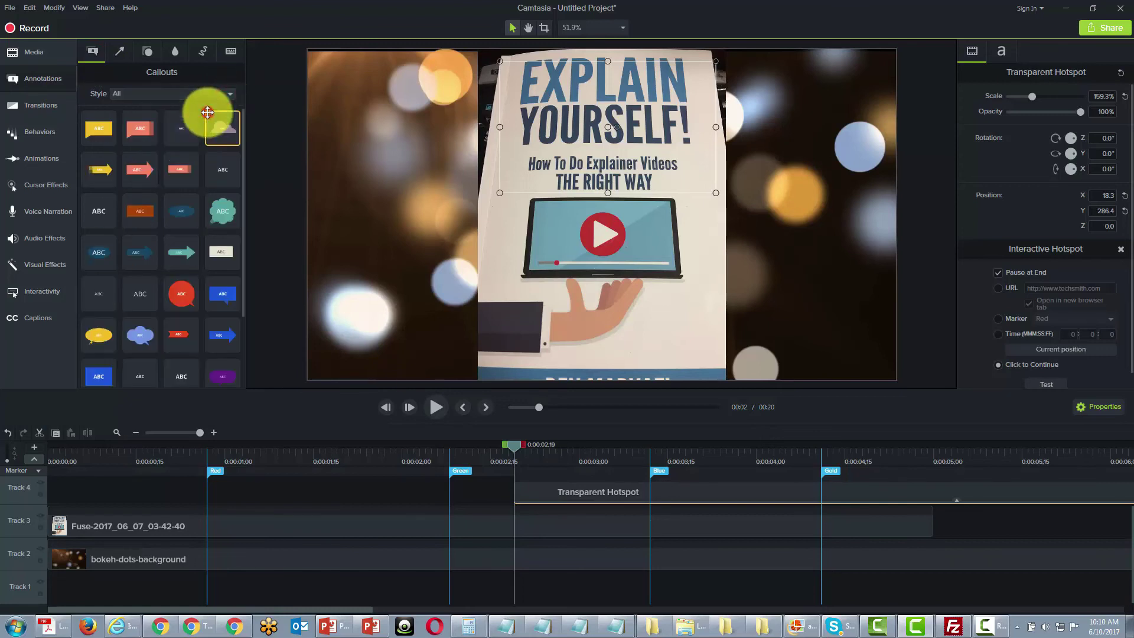
left_click_drag(104, 131, 414, 144)
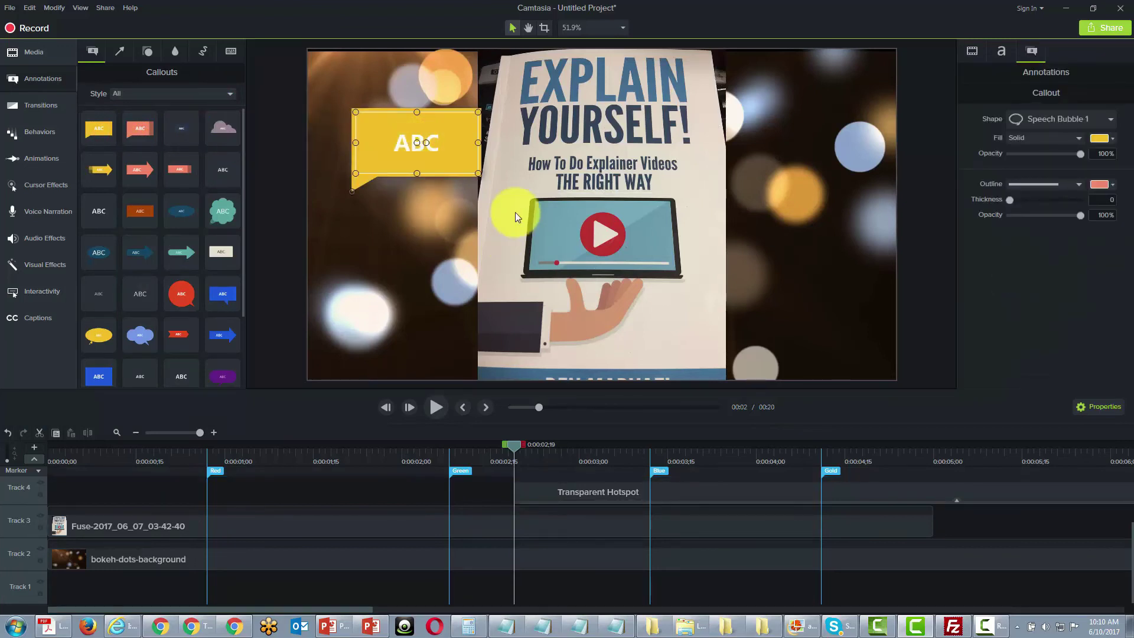
double_click(421, 140)
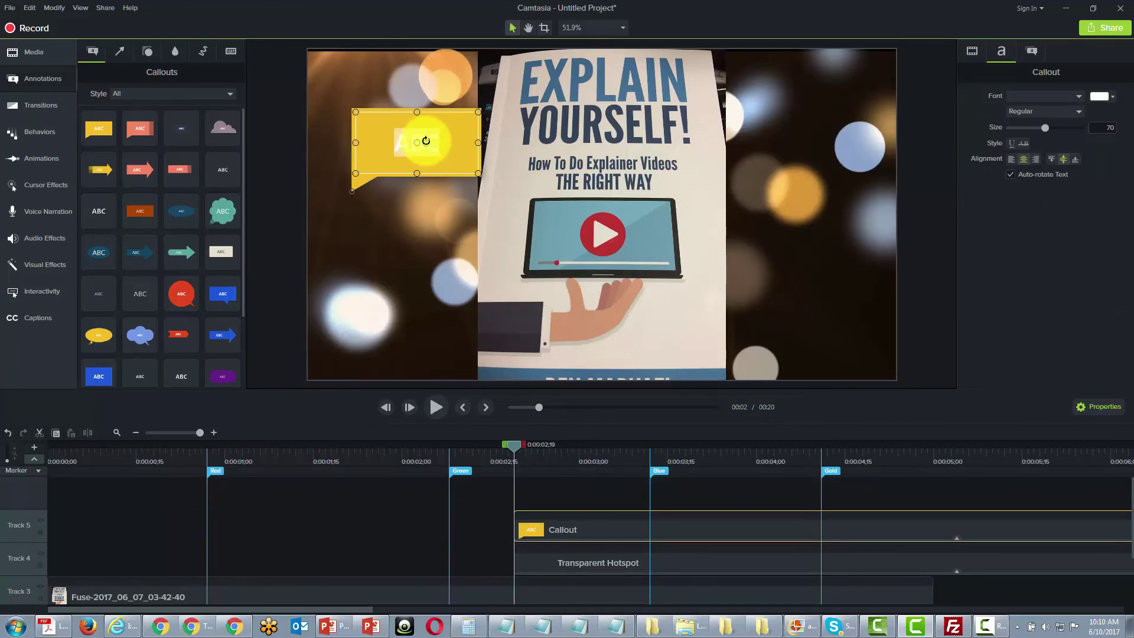
type("Click Explain If You Want To Talk to Someone Personally")
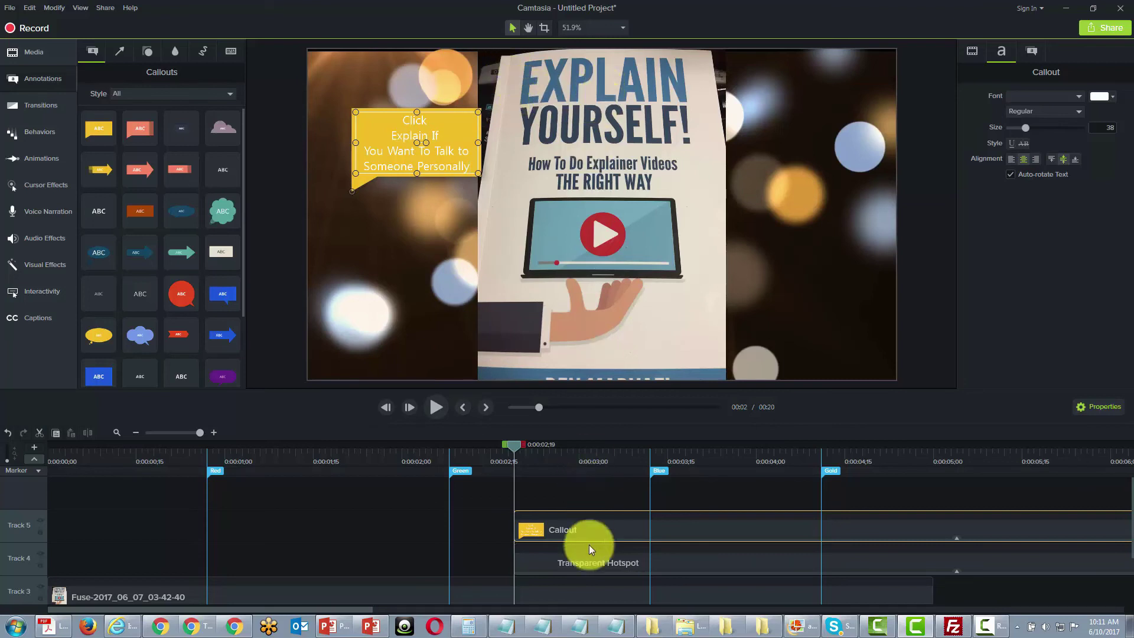
Switch the transparent hotspot's action from Click to Continue to opening a URL in a new browser tab, and select its URL text.
left_click(587, 566)
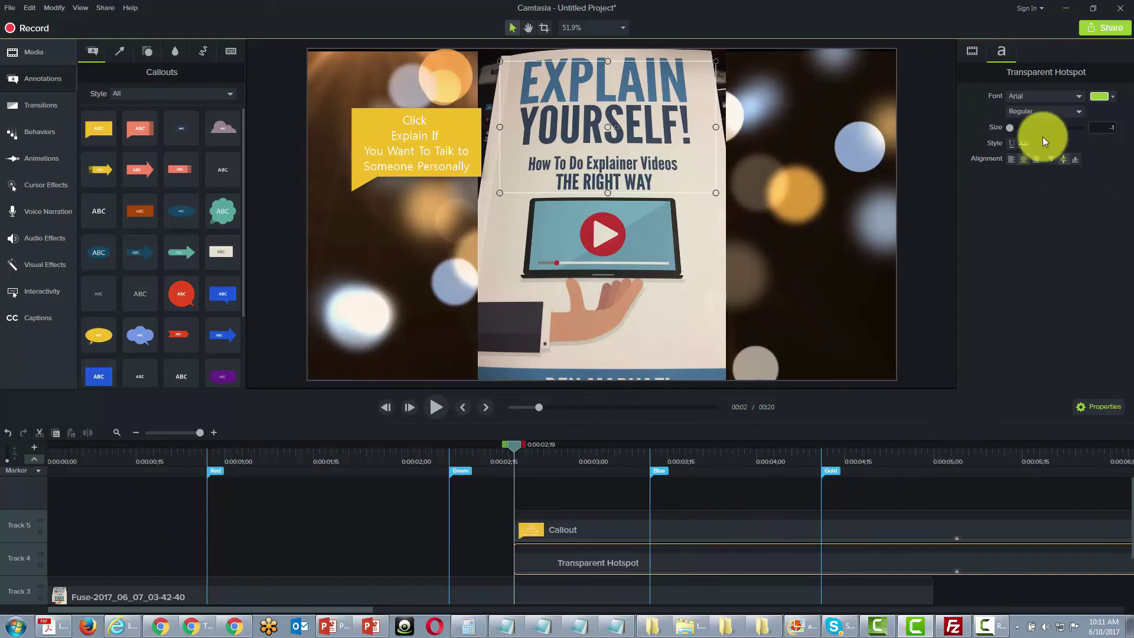
left_click(978, 54)
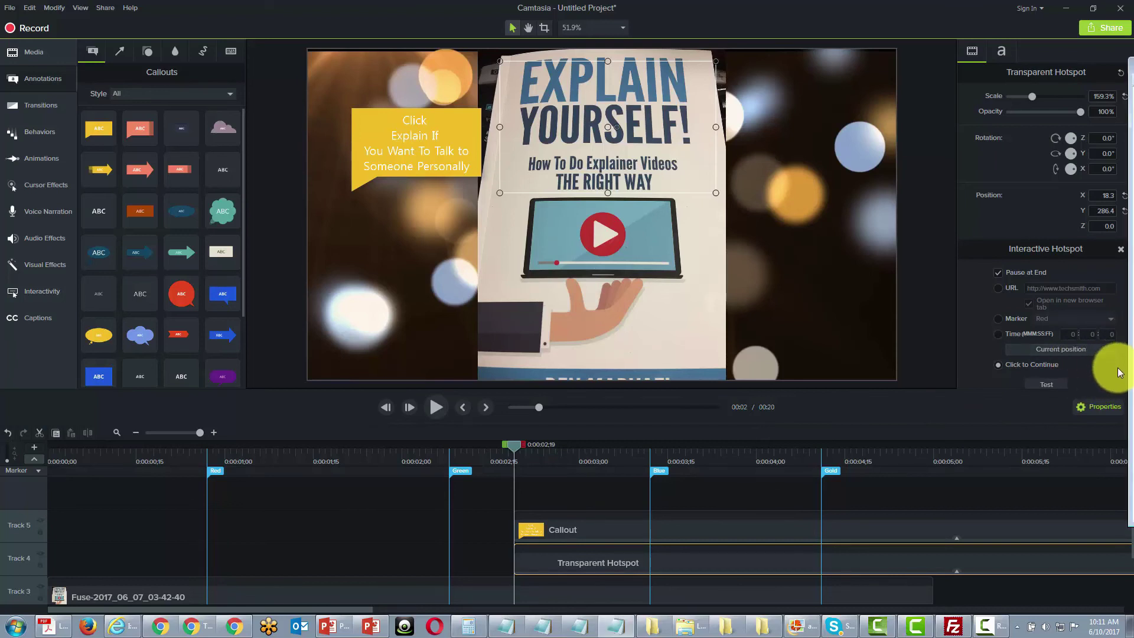
left_click(999, 288)
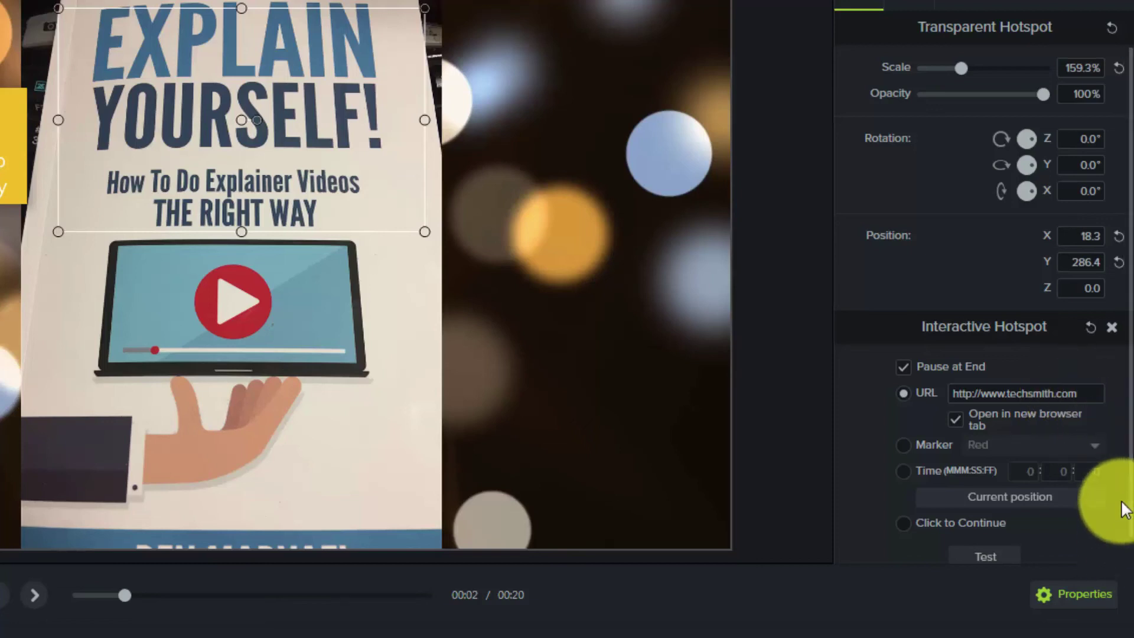
scroll(1129, 519, "down", 1)
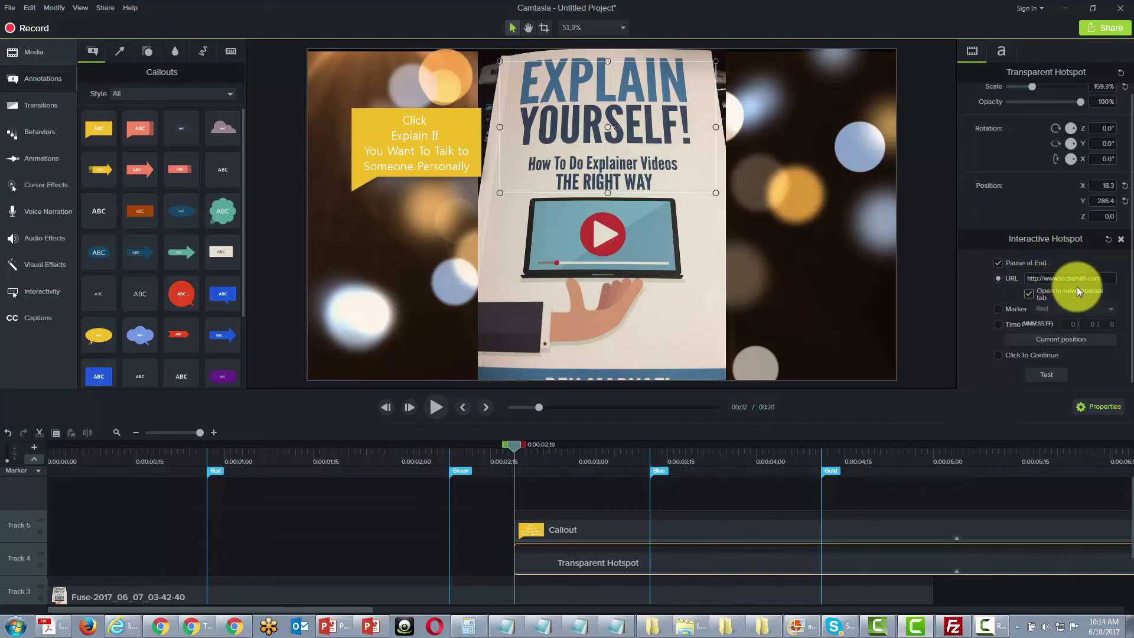
triple_click(1108, 280)
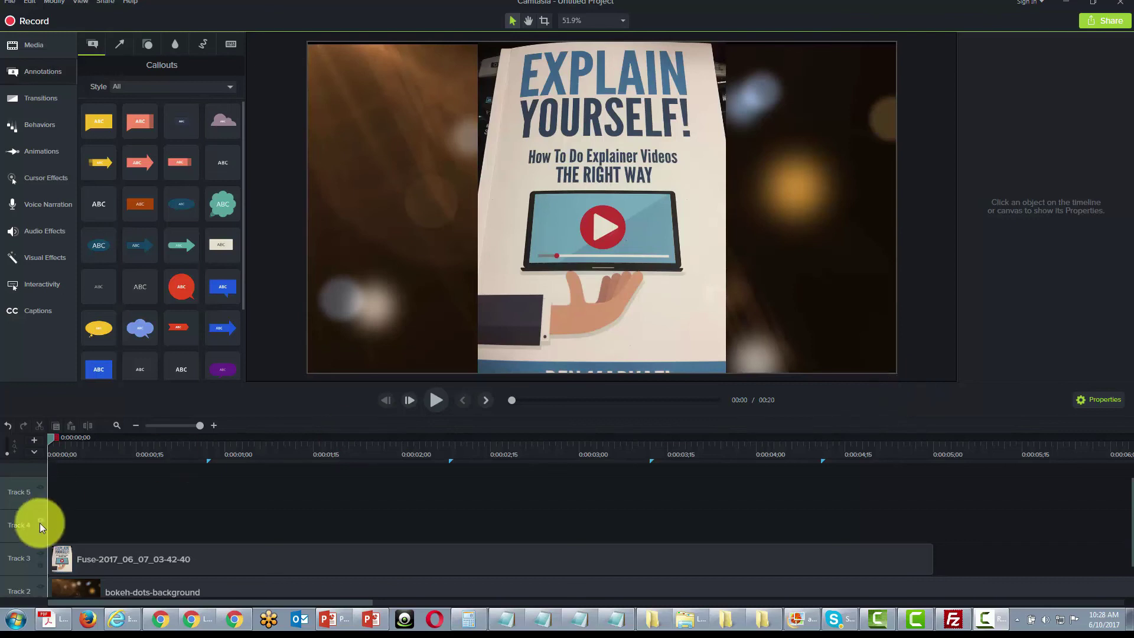
Add a timeline quiz at 0:00:01;12 with the multiple-choice question "Who Is your favorite copywriter?".
left_click(34, 453)
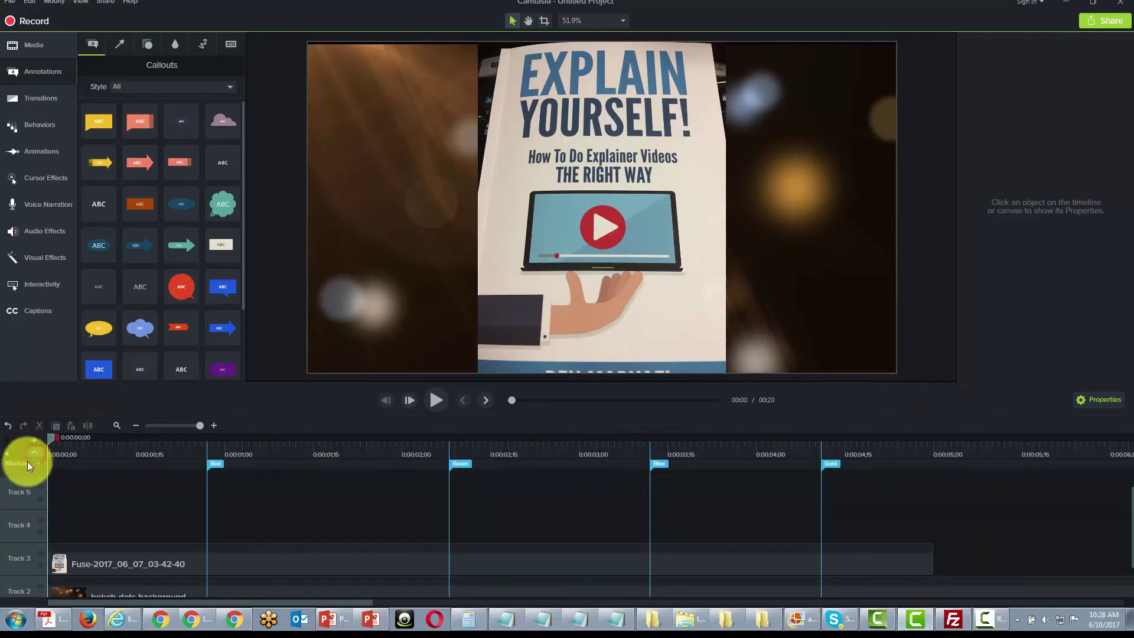
left_click(33, 465)
left_click(47, 487)
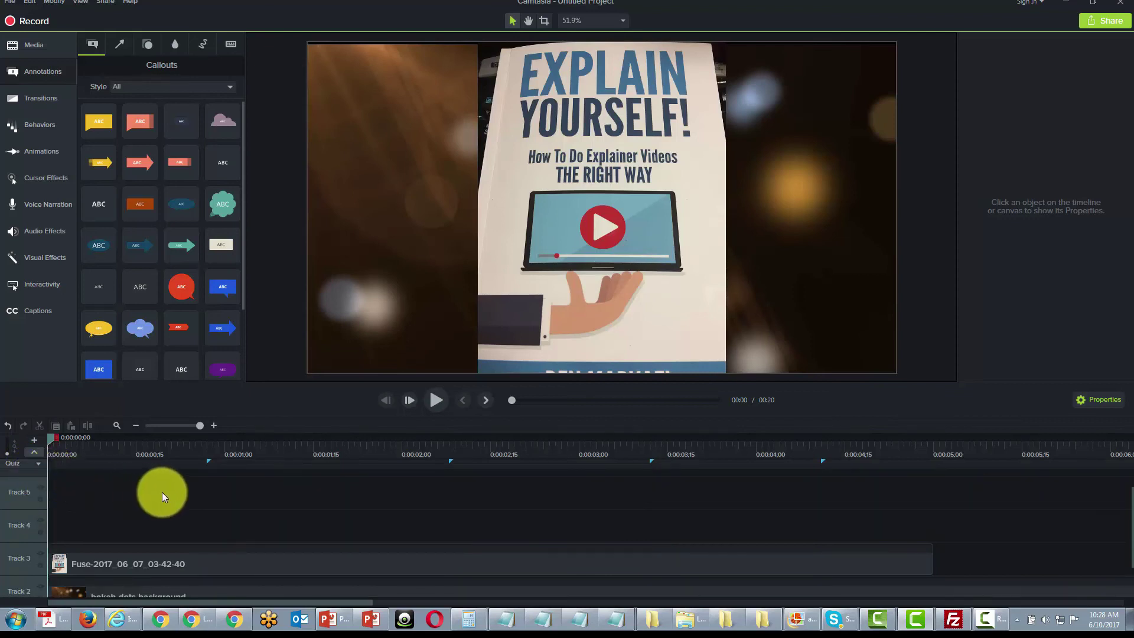
left_click(292, 464)
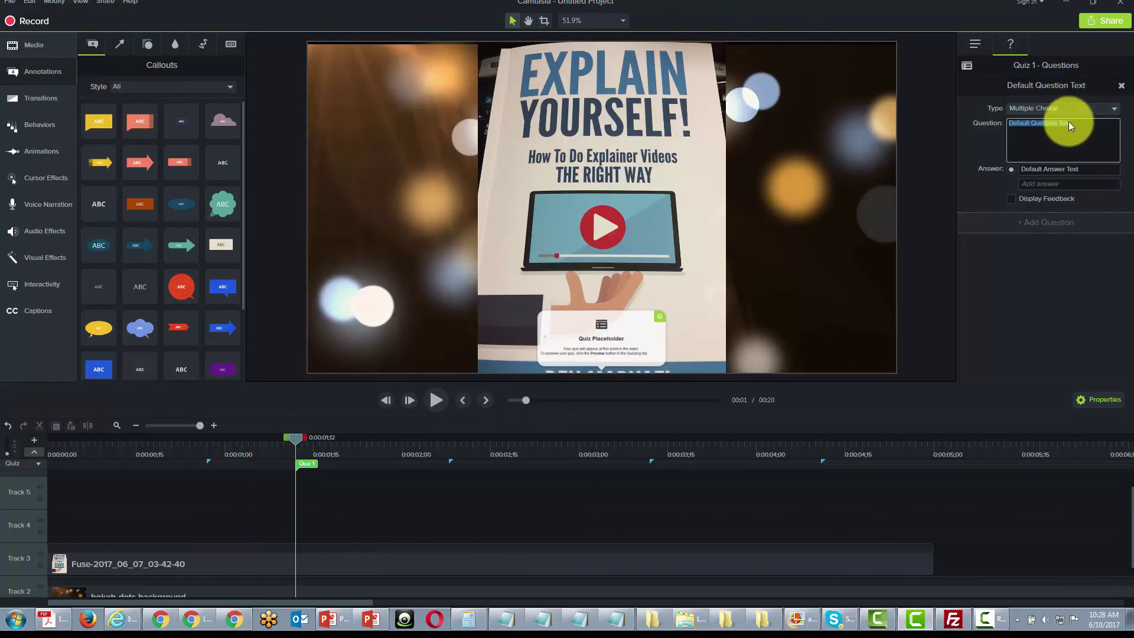
type("Who Is your favorite copywriter?")
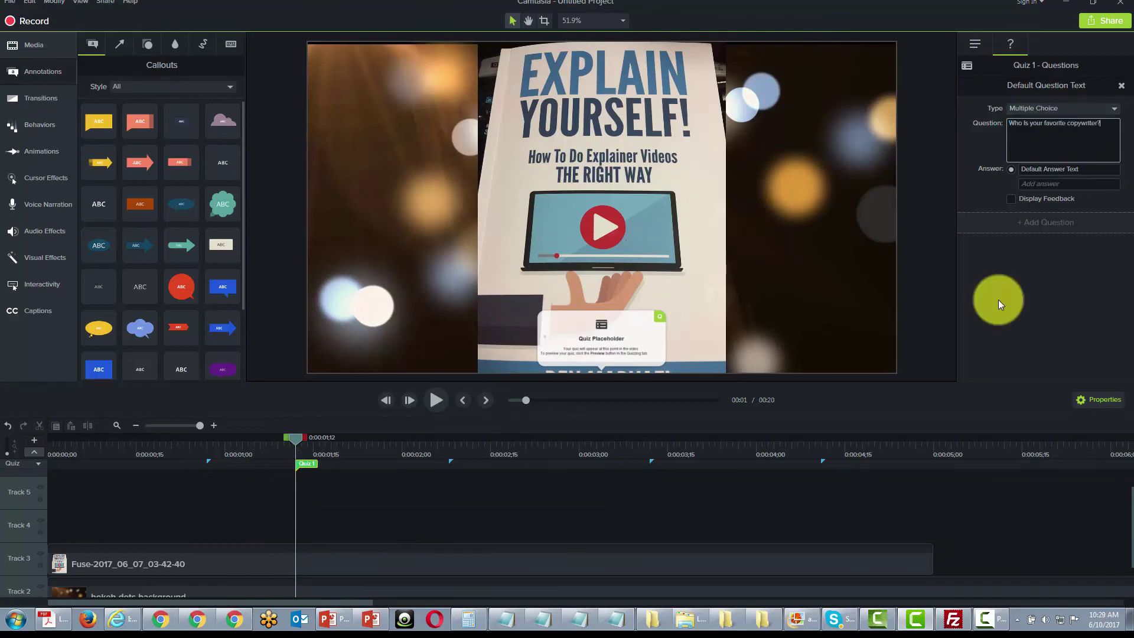
Enable feedback display for the question, with "Dan Kennedy" as the correct feedback and "John Carlton" as the incorrect feedback.
left_click(1010, 198)
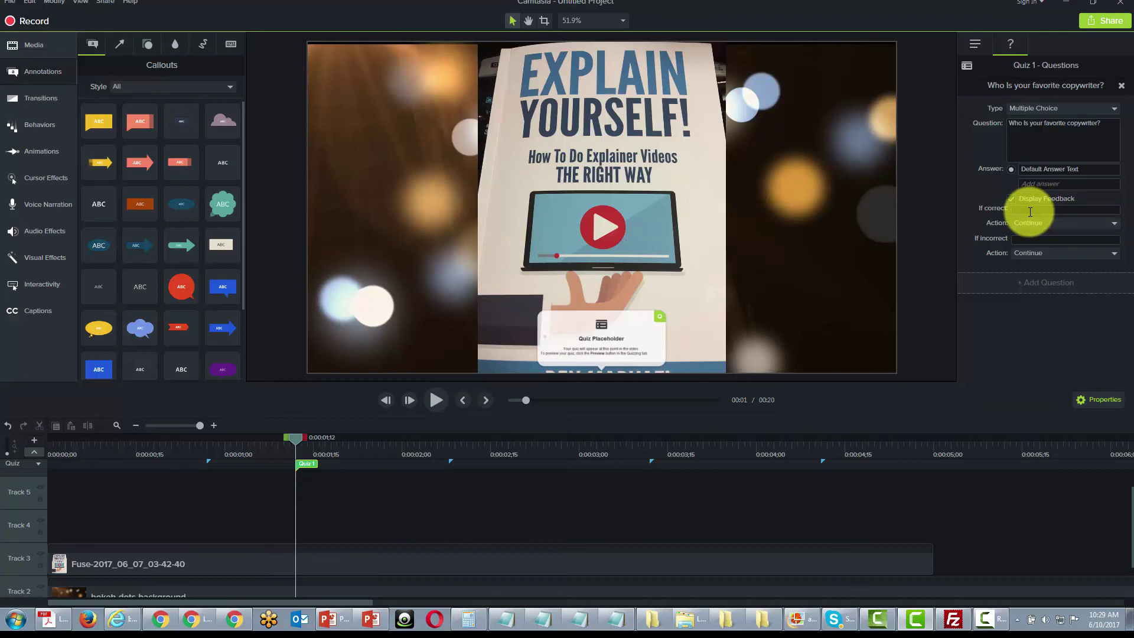
type("Dan Kennedy")
key("Tab")
key("Tab")
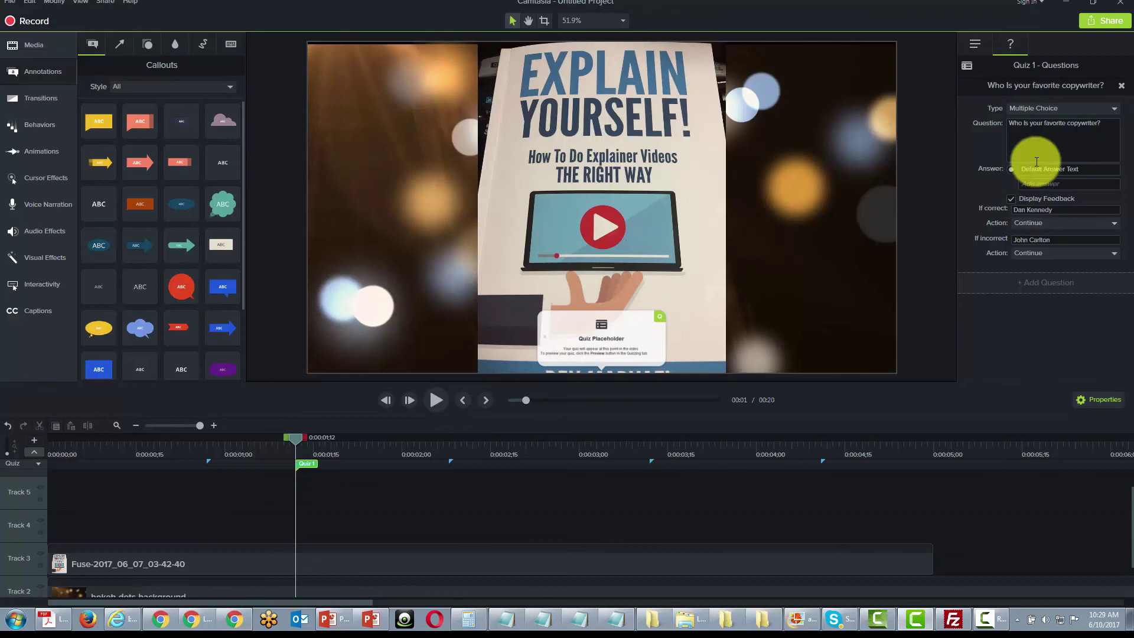
type("John Carlton")
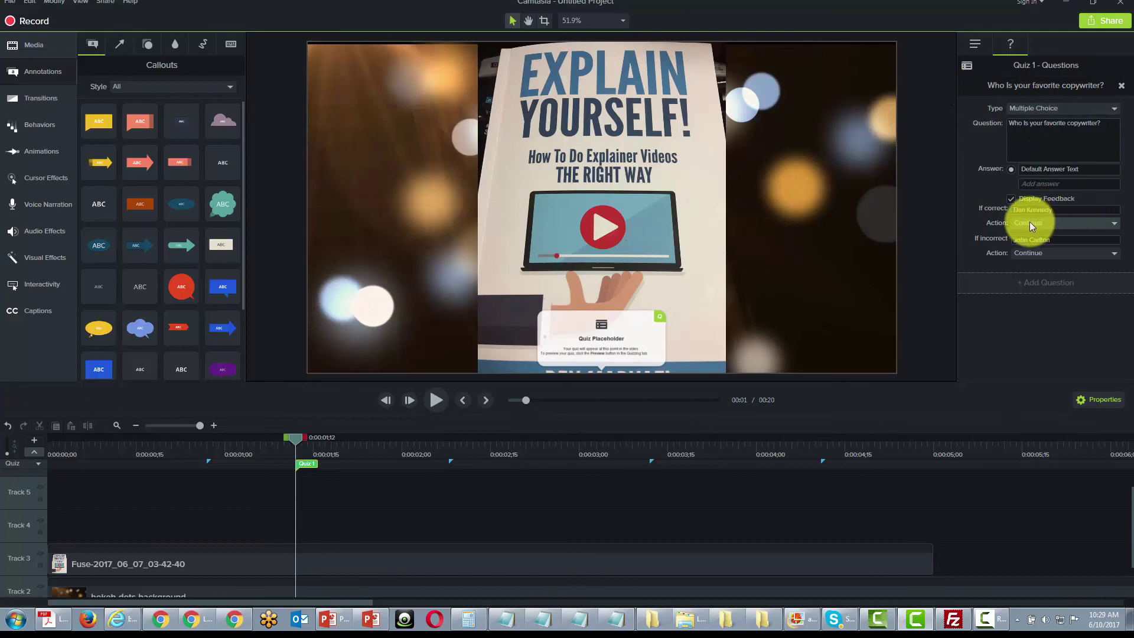
left_click(1104, 224)
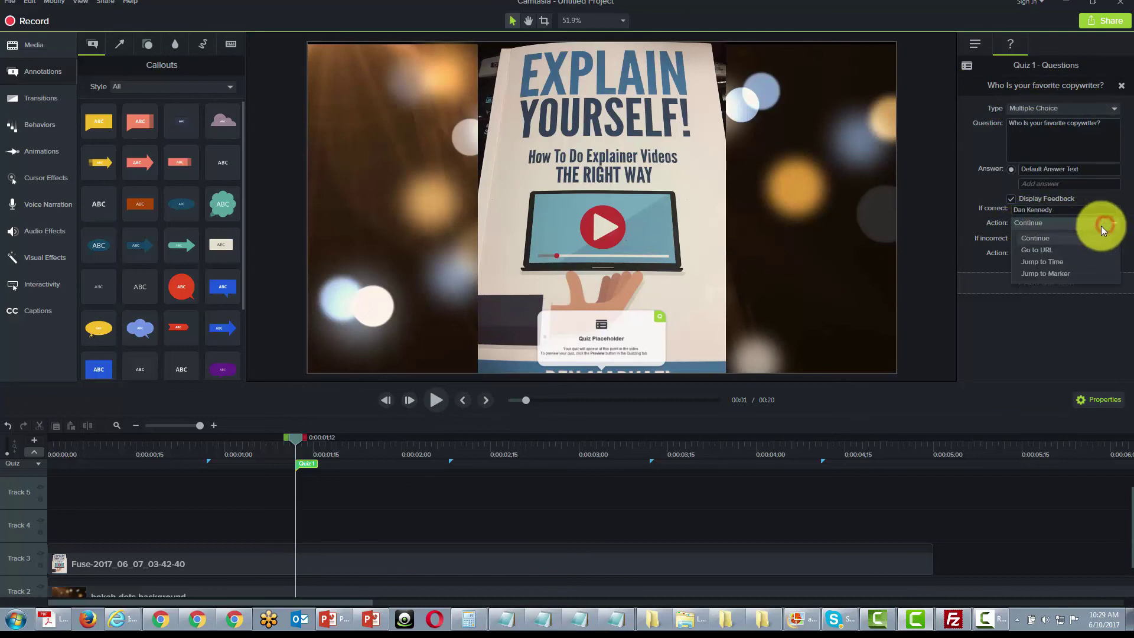
left_click(1037, 249)
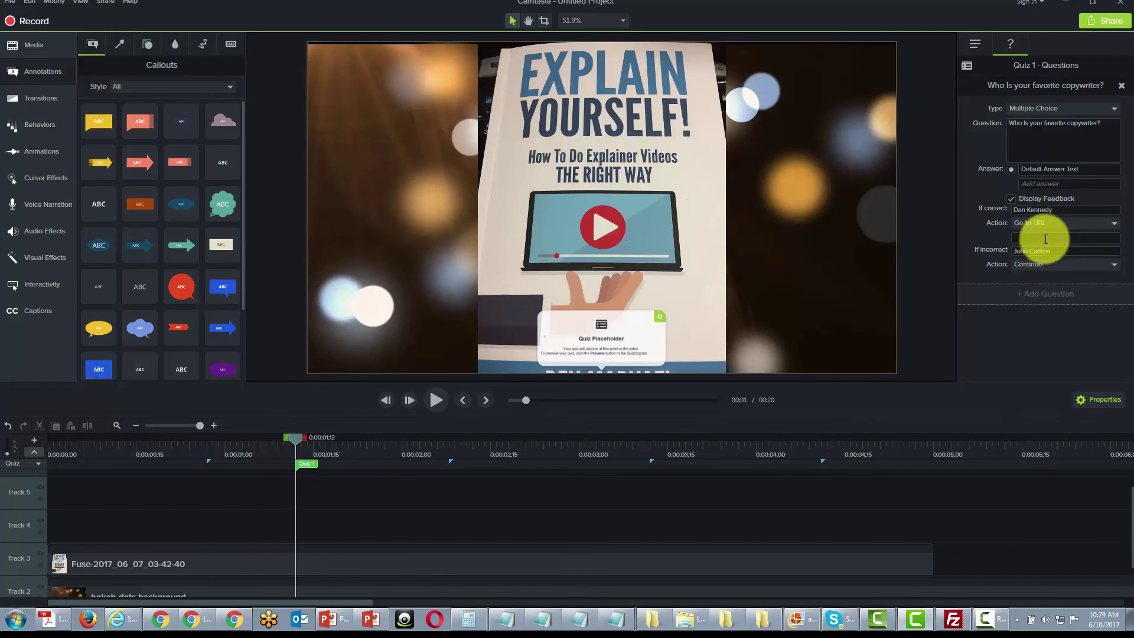
left_click(1045, 238)
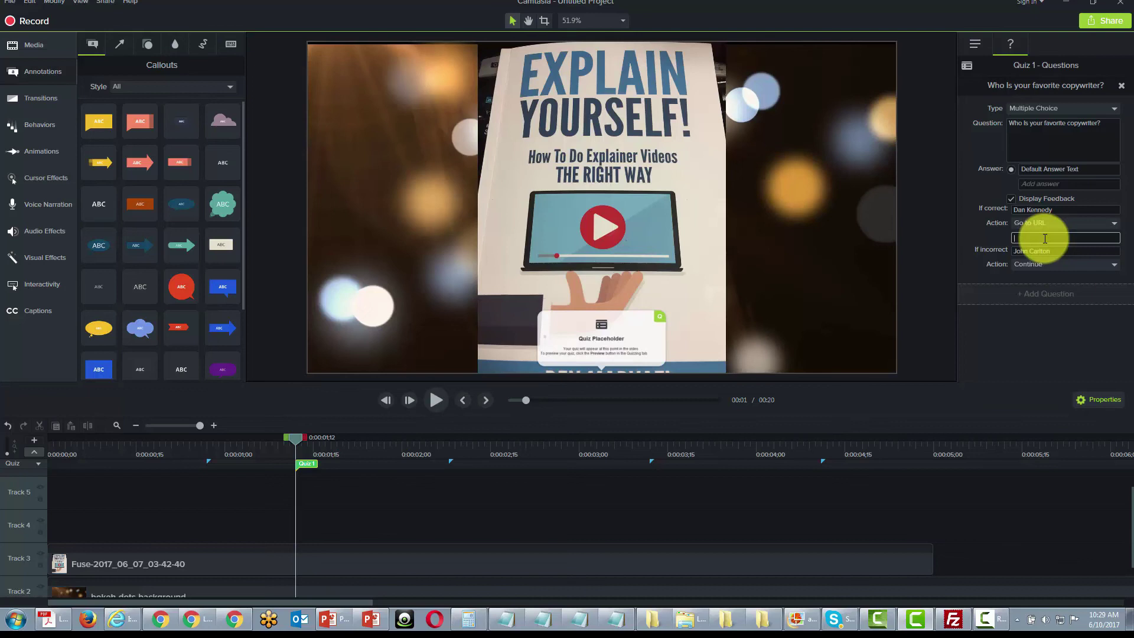
type("http://google.com/")
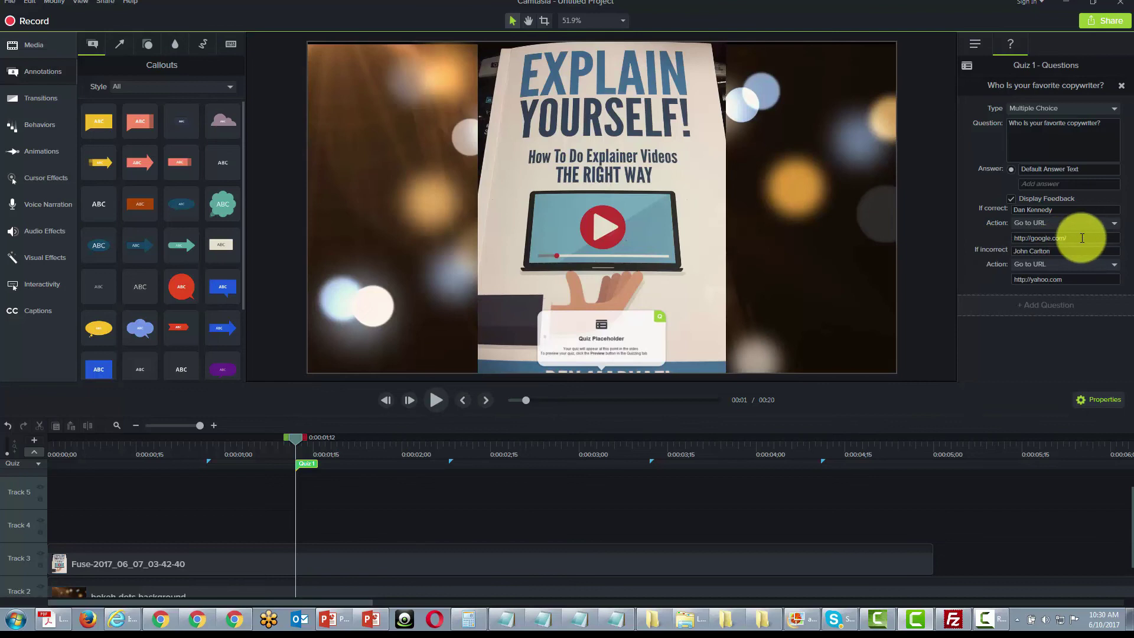
left_click(1032, 251)
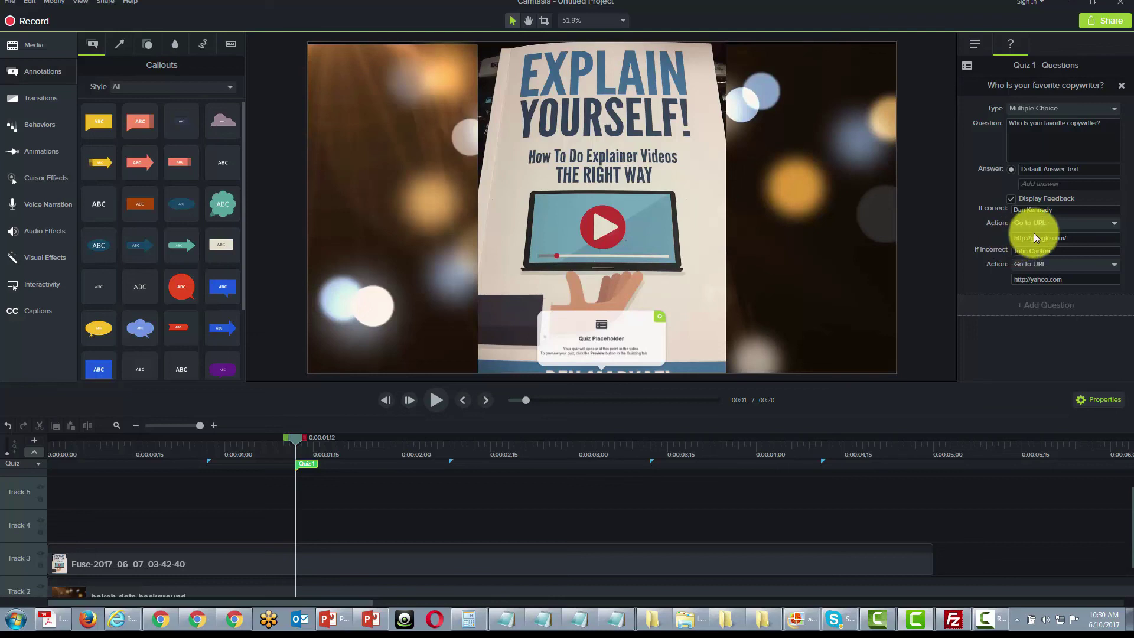
left_click_drag(1079, 236, 1012, 239)
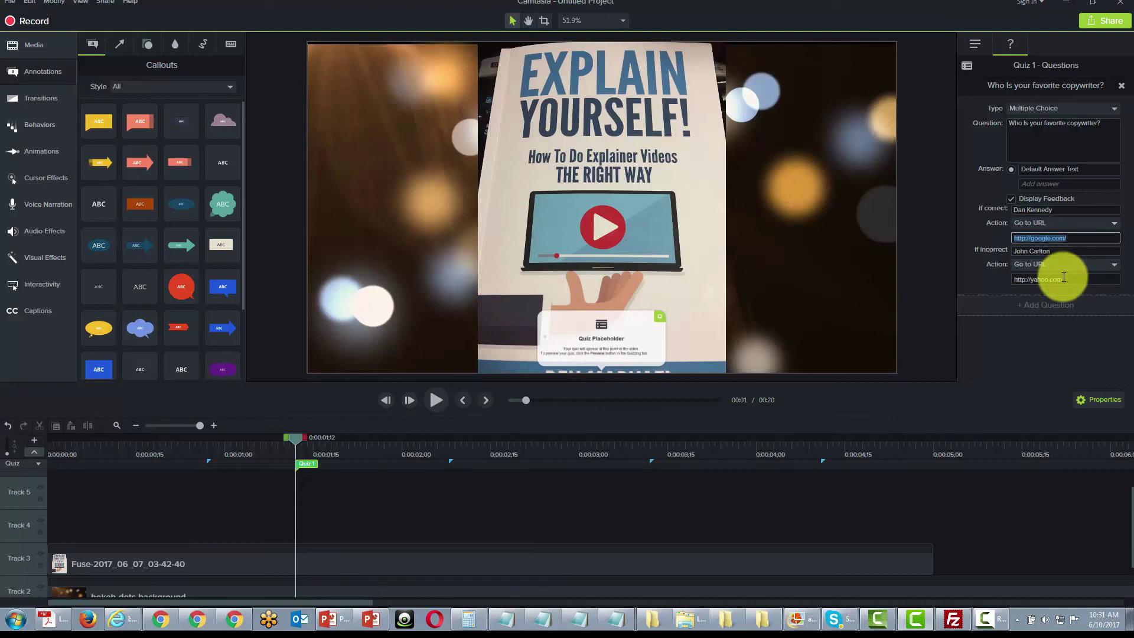
left_click(1076, 237)
left_click_drag(1076, 236, 1011, 238)
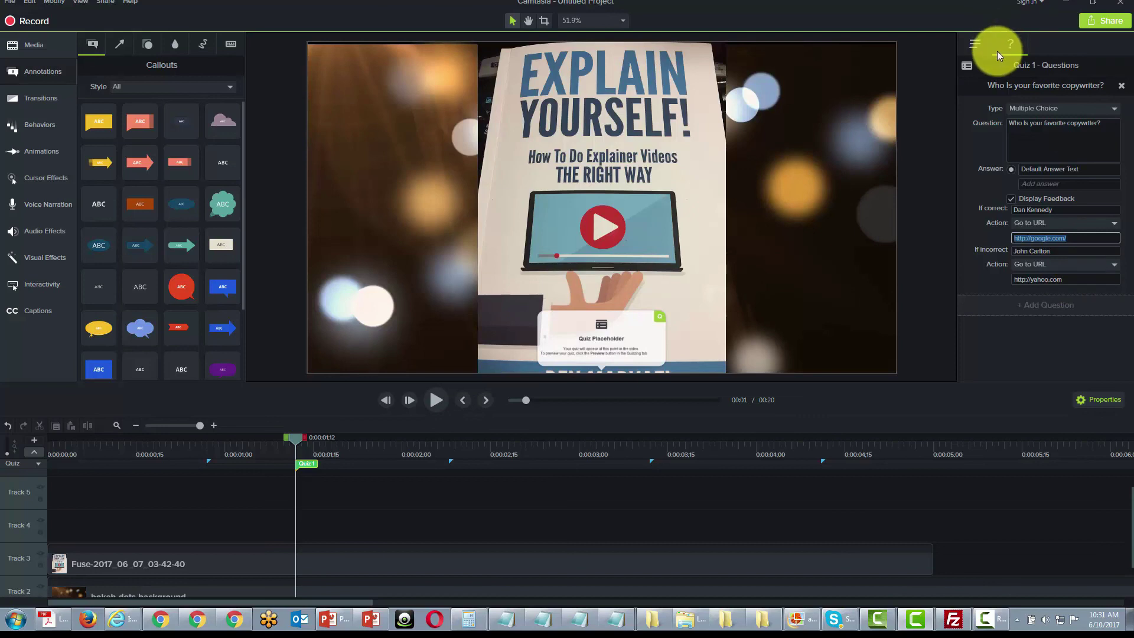
Turn off viewers seeing their results in the Quiz 1 options and return to the quiz questions.
left_click(973, 45)
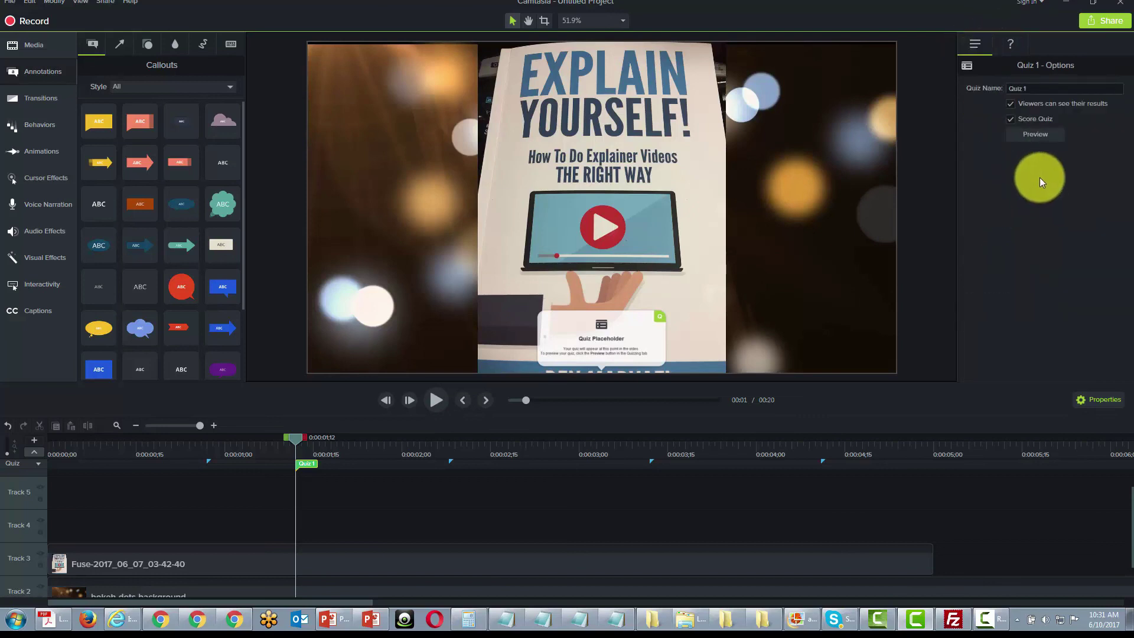
left_click(1010, 104)
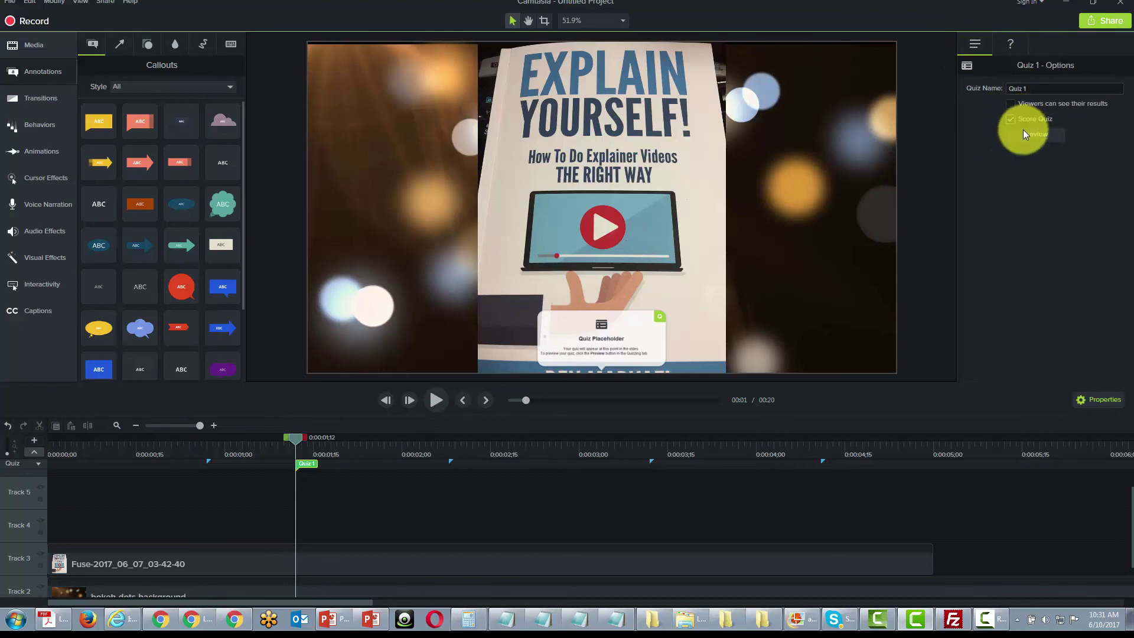
left_click(1010, 53)
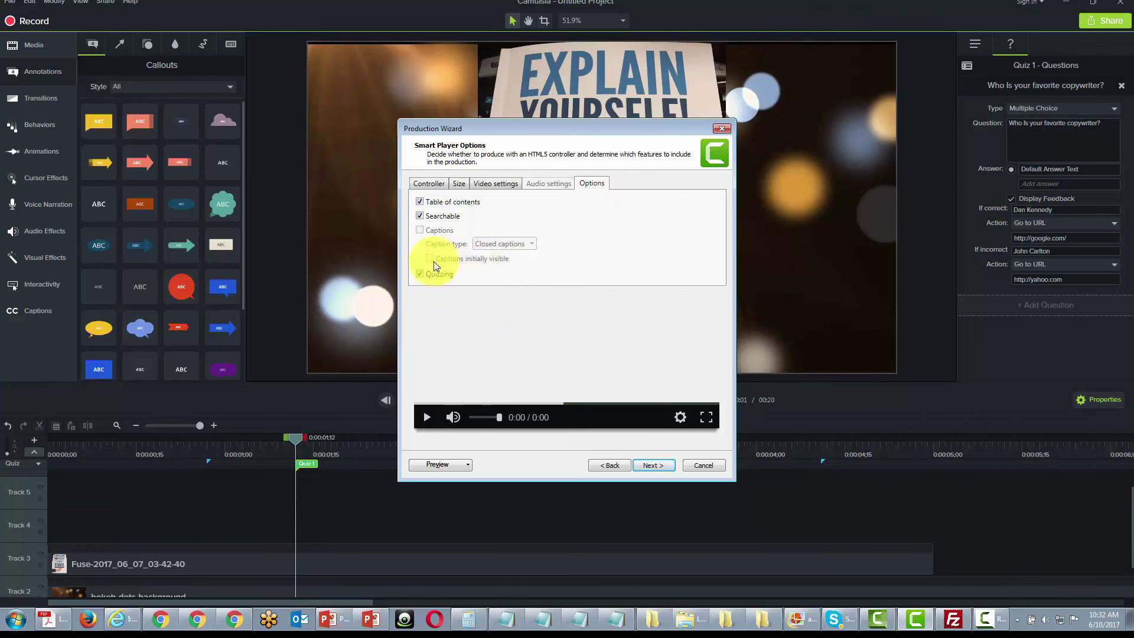
Accept the Smart Player, video and marker options in the Production Wizard and continue to Quiz Reporting Options.
left_click(641, 466)
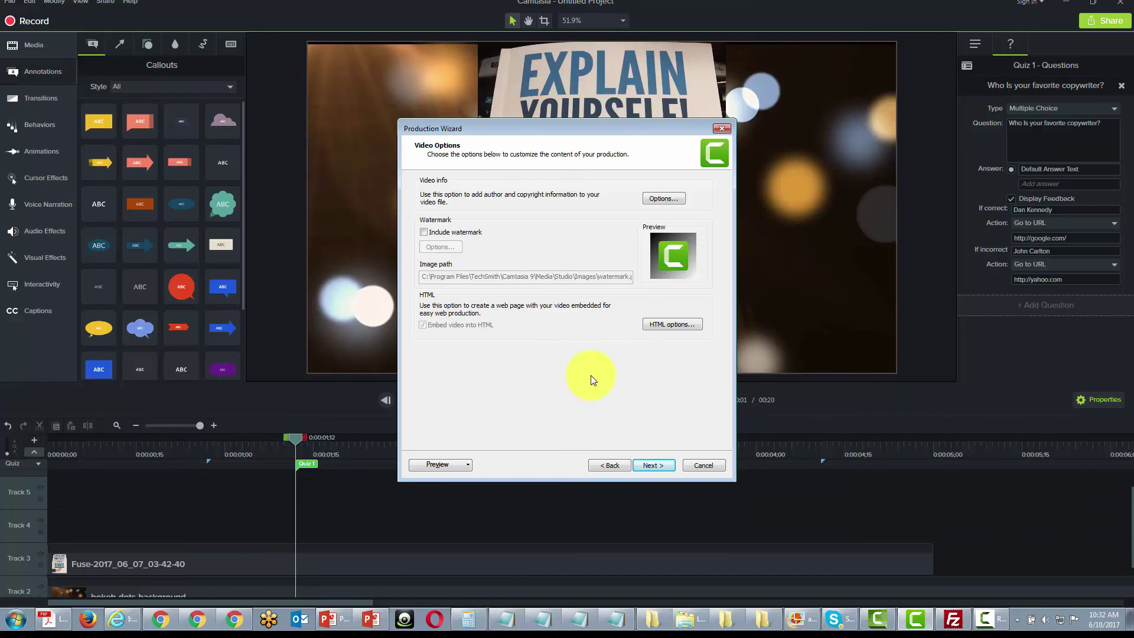
key("Return")
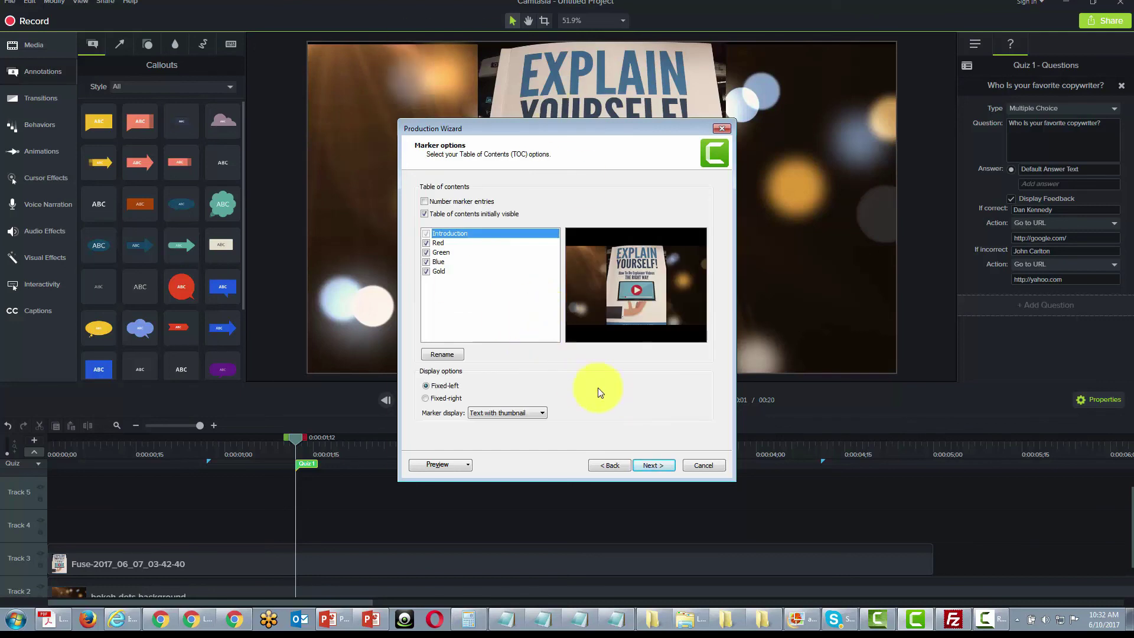
left_click(644, 466)
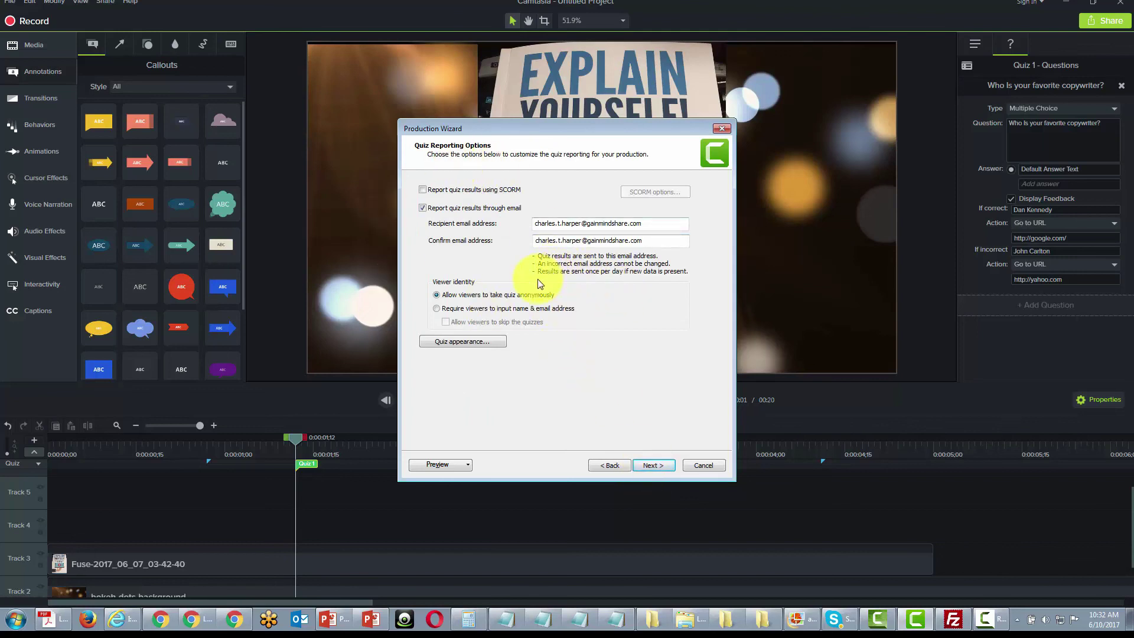
Review and accept the quiz appearance labels, continue to the Produce Video page, and look over the files for Unique-Project.
left_click(472, 341)
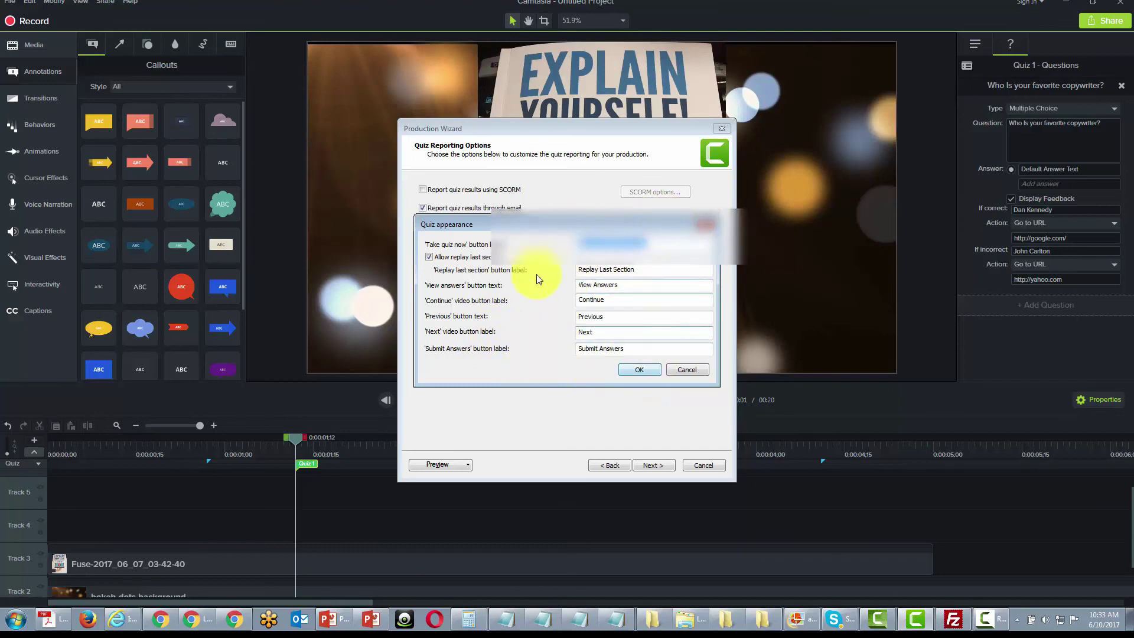
left_click(637, 368)
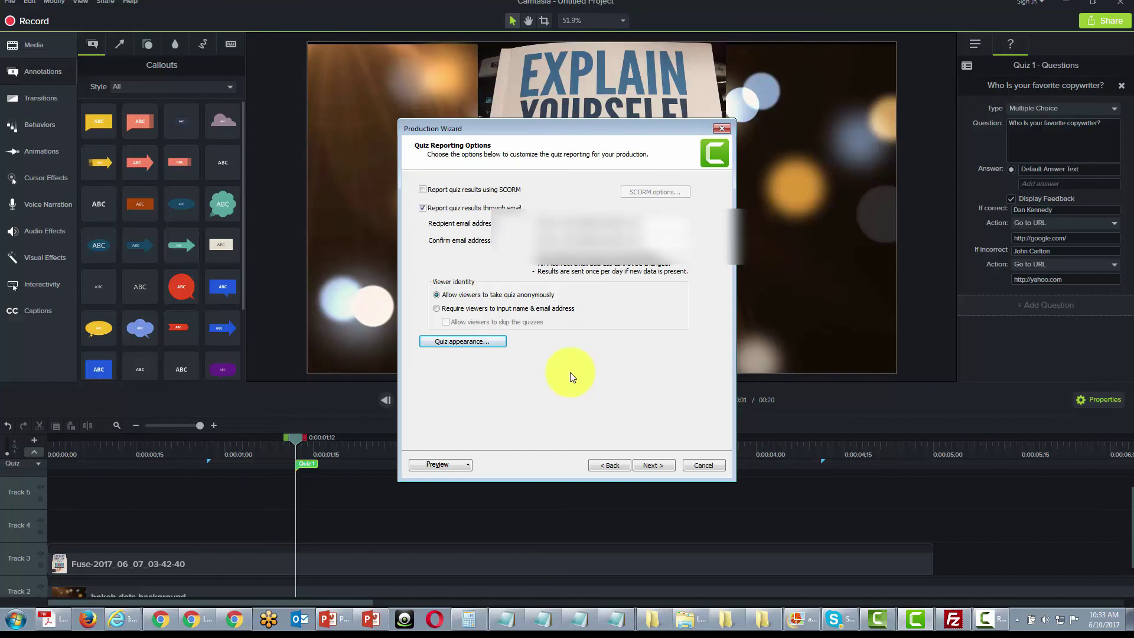
key("Return")
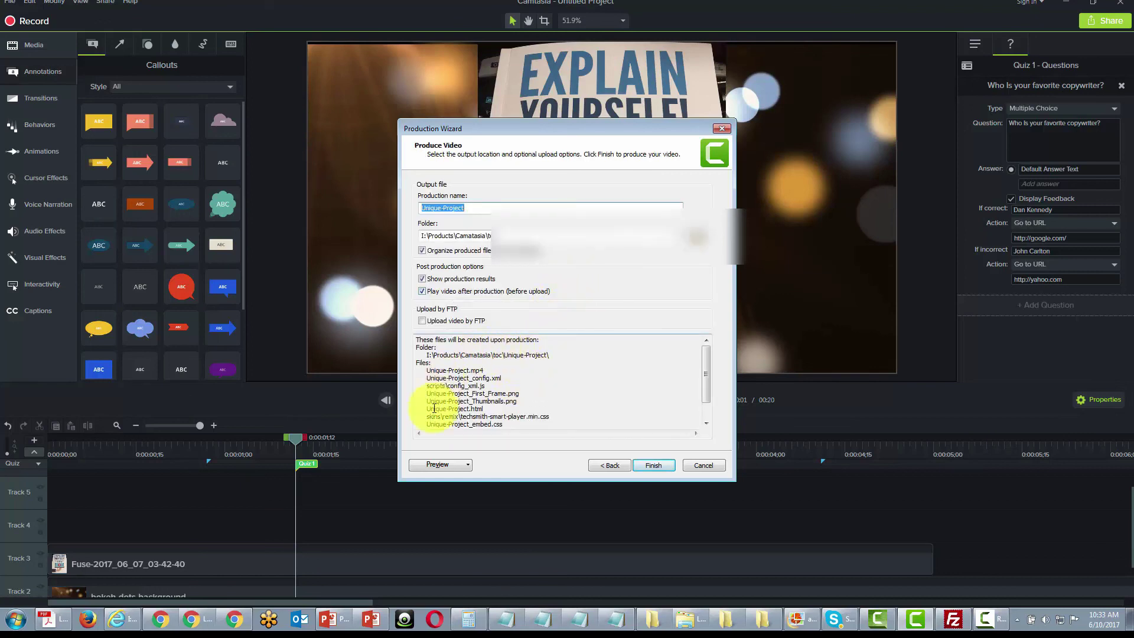
left_click(571, 393)
scroll(571, 394, "up", 1)
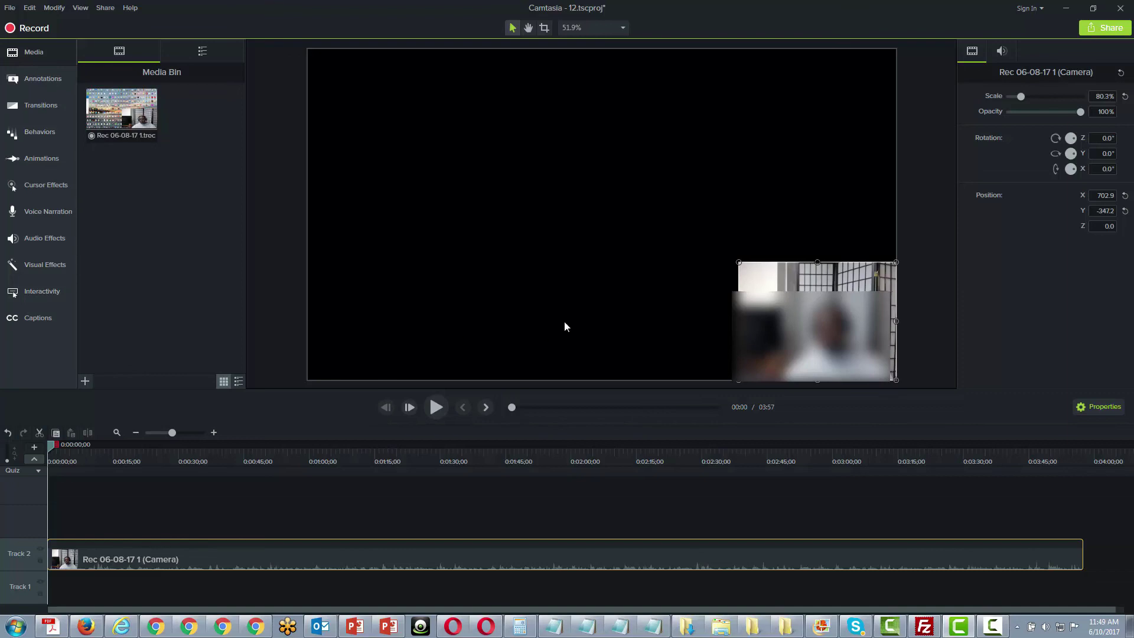
In the 12.tscproj project, import the recent recording Rec 06-09-17.trec and add it to the timeline at the playhead.
left_click(9, 7)
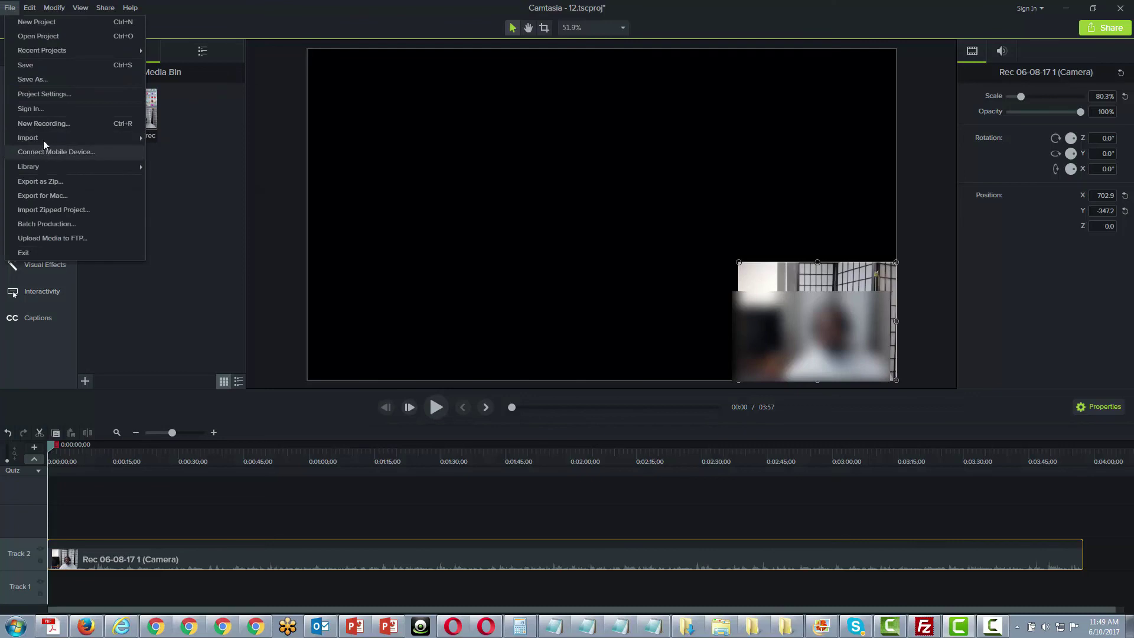
mouse_move(45, 138)
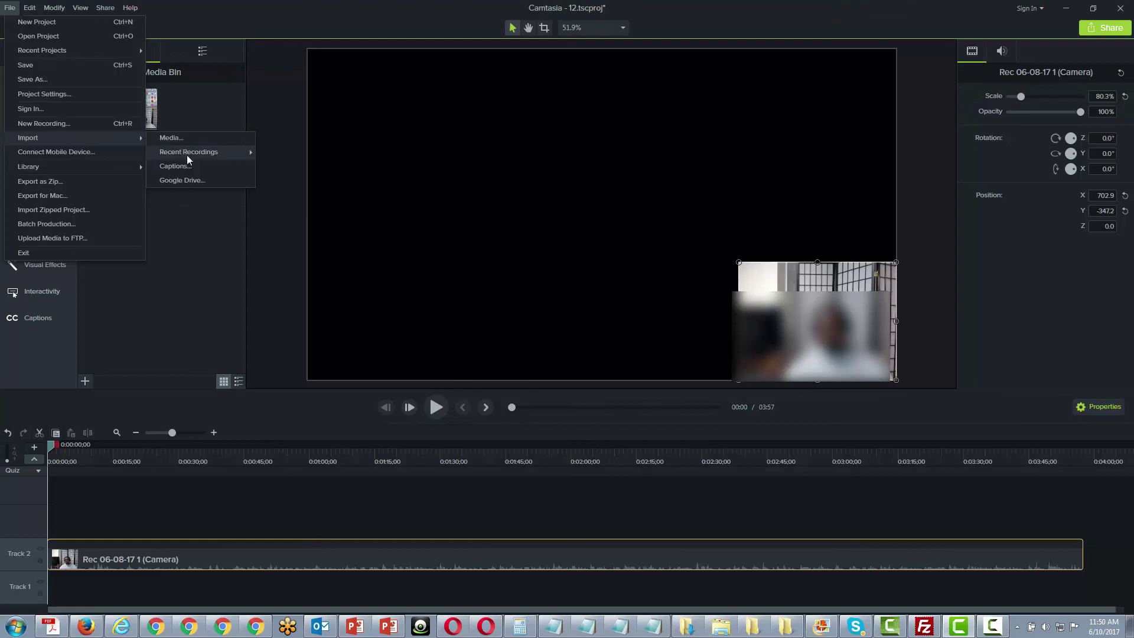
mouse_move(187, 154)
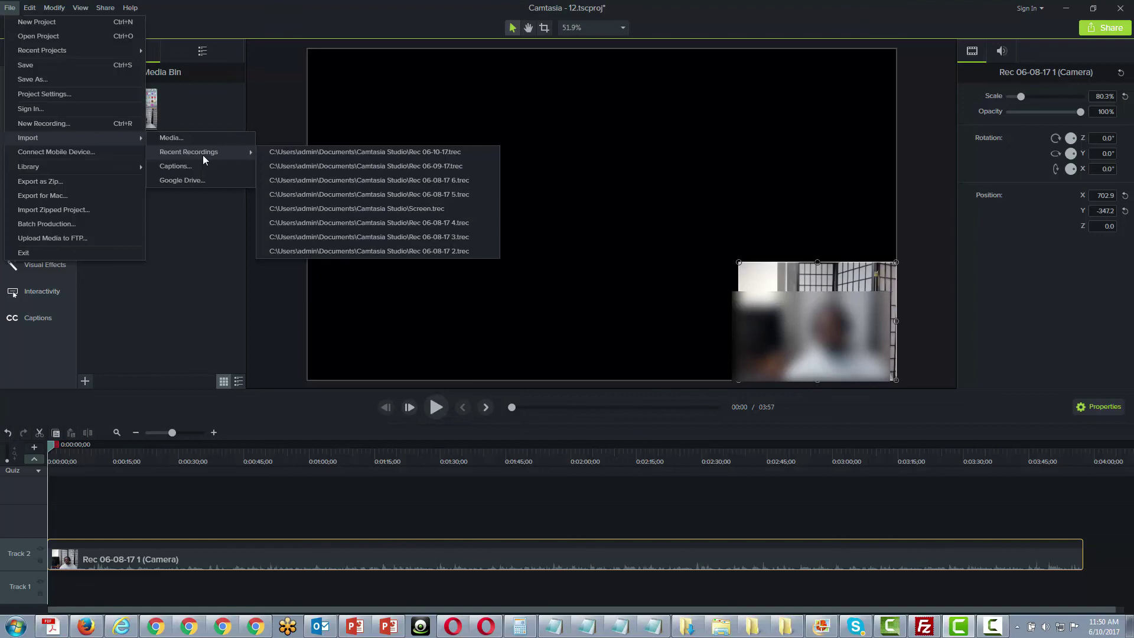
left_click(322, 168)
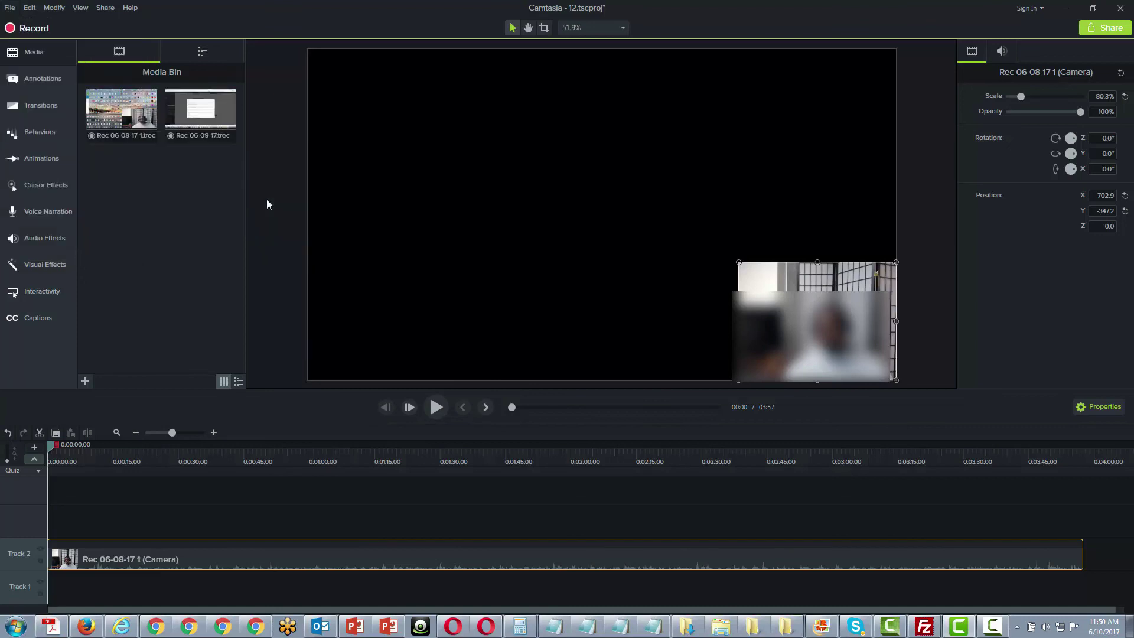
right_click(190, 120)
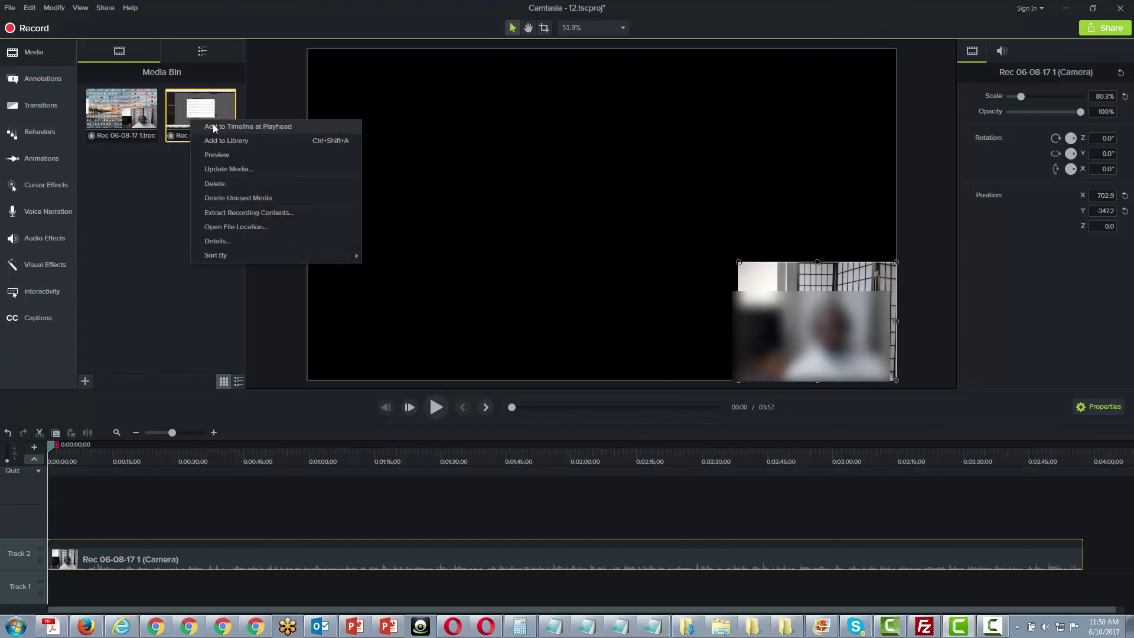
left_click(214, 128)
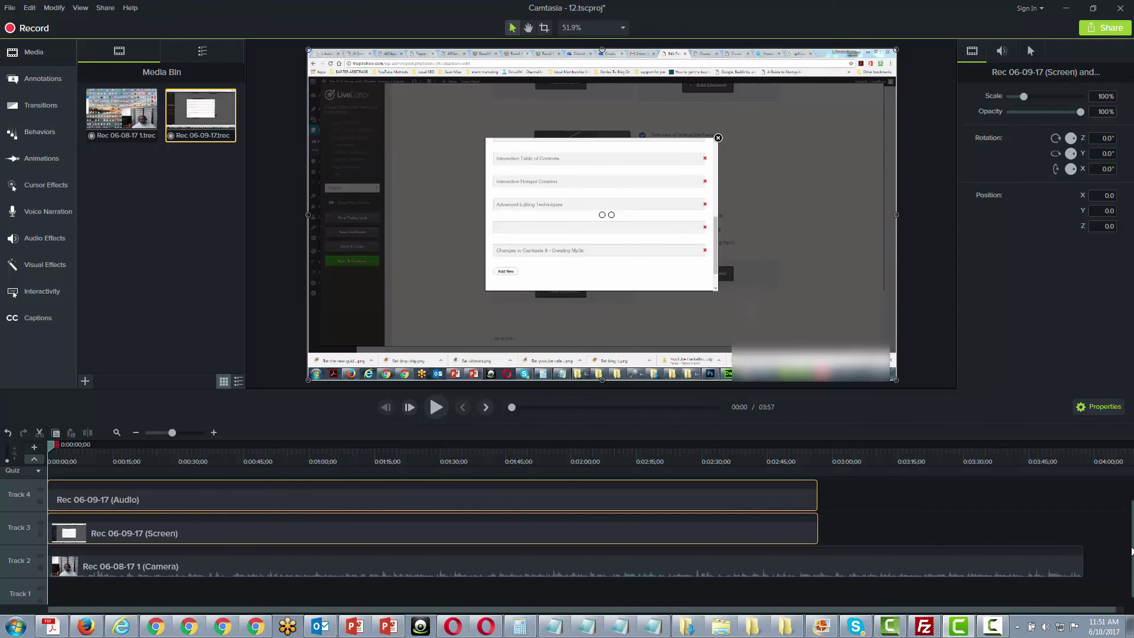
scroll(1126, 540, "up", 1)
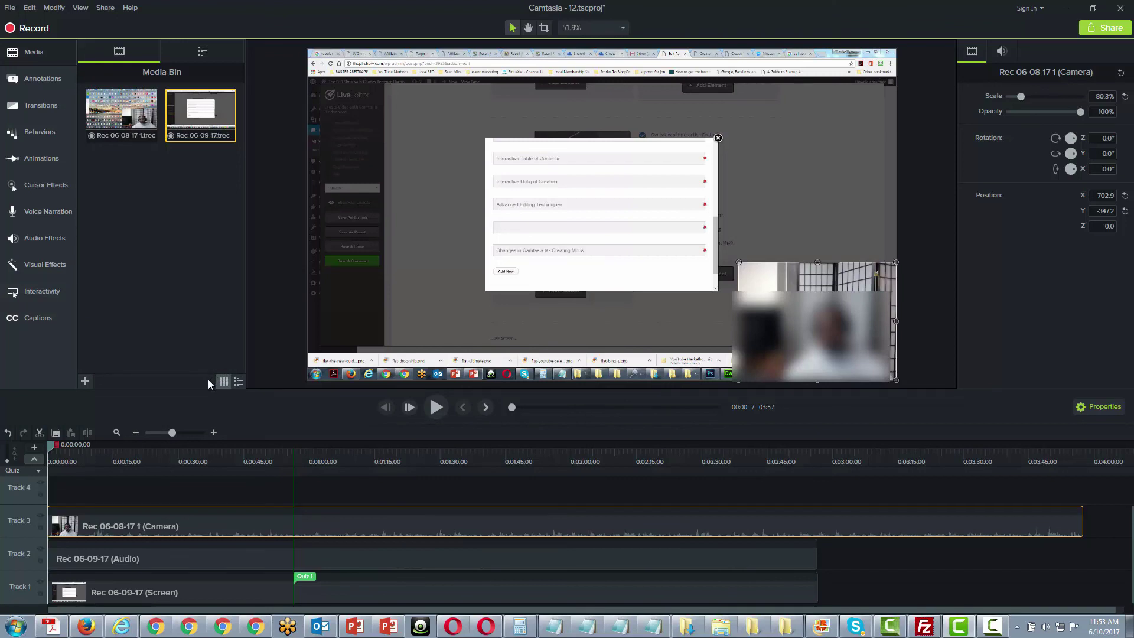
Apply the Remove a Color effect to the Rec 06-08-17 1 (Camera) clip and try to add an Interactive Hotspot to the timeline.
key("i")
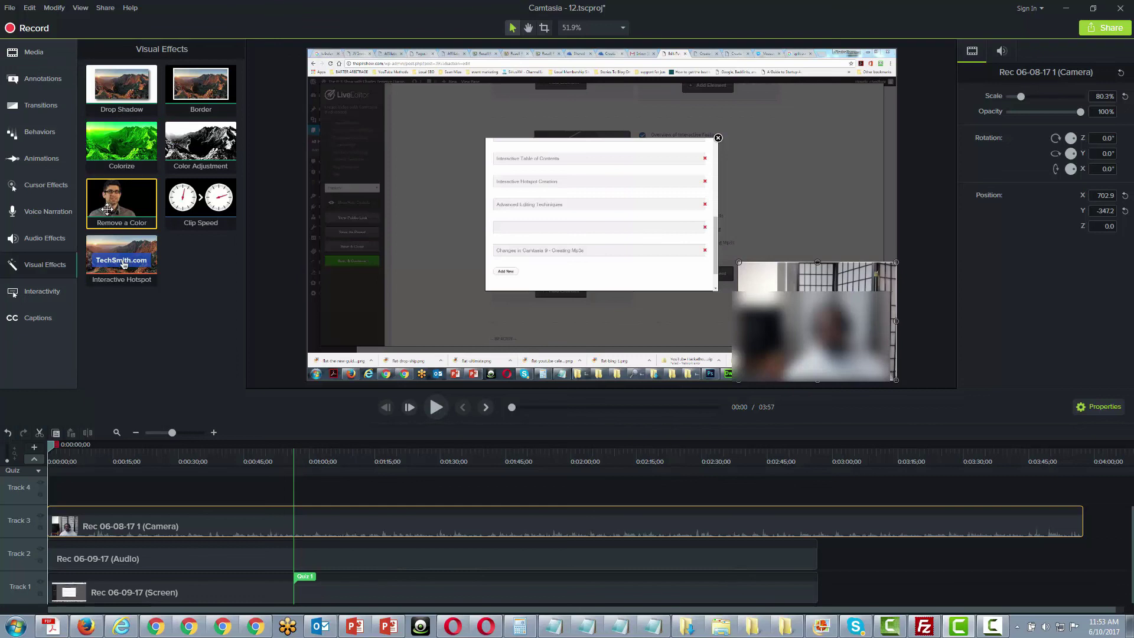
left_click_drag(107, 209, 343, 514)
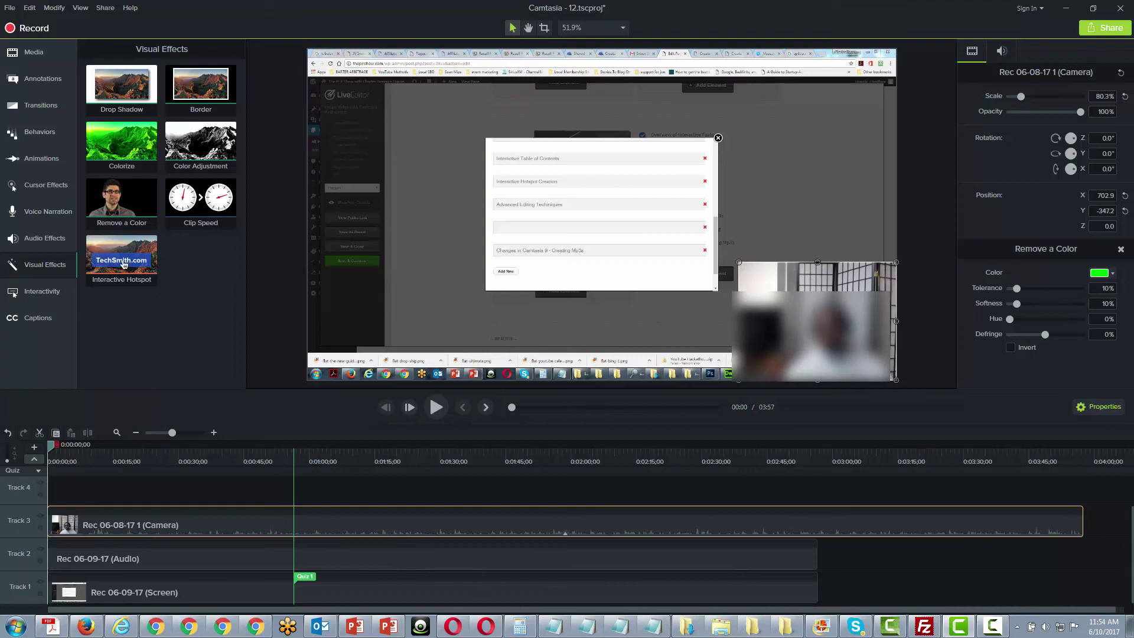
left_click(126, 264)
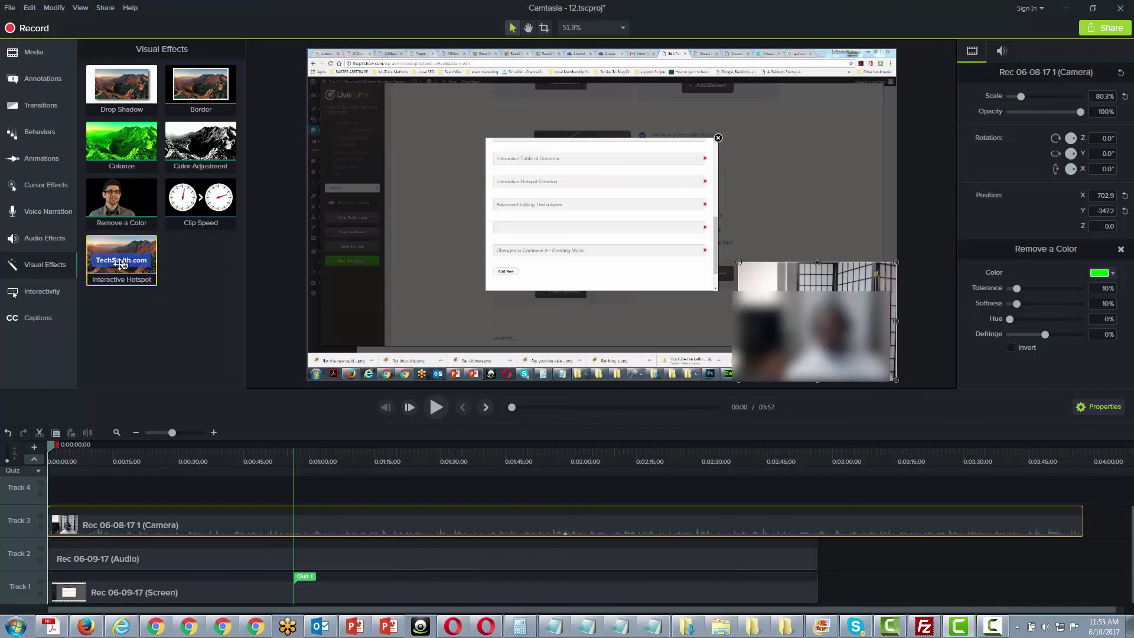
left_click_drag(126, 263, 328, 479)
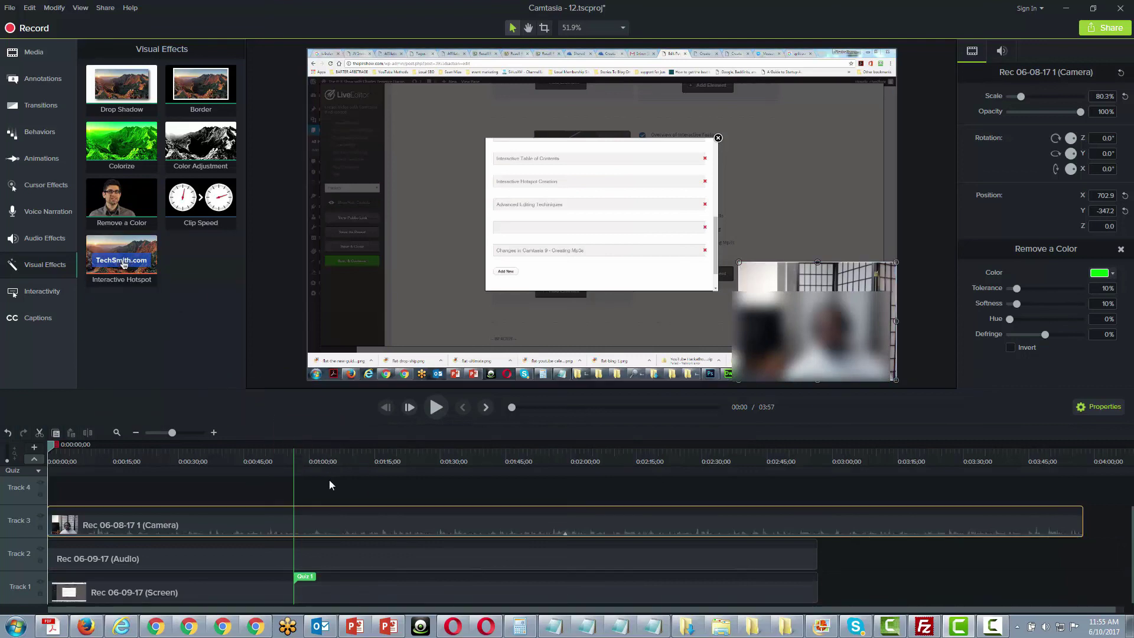